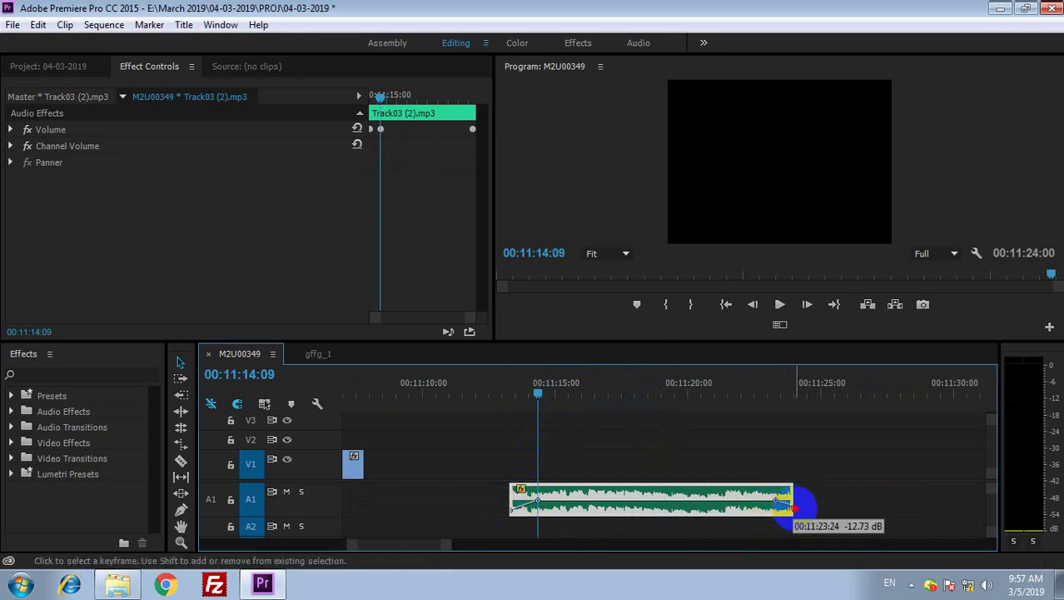
Lower the music clip's end volume keyframe to about -12.73 dB and move the clip to start at about 00:09:40:12
drag(794, 509, 793, 510)
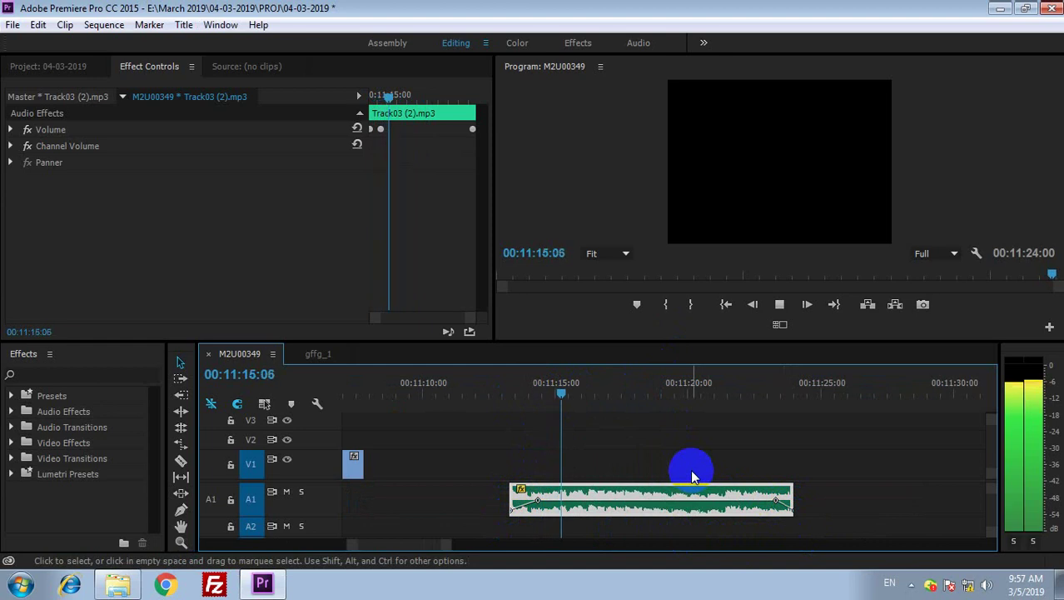
key(minus)
key(minus)
key(minus)
key(minus)
drag(667, 498, 506, 495)
Cue the playhead to the moved music clip on A1 and listen to its opening
click(525, 387)
key(equal)
key(equal)
key(equal)
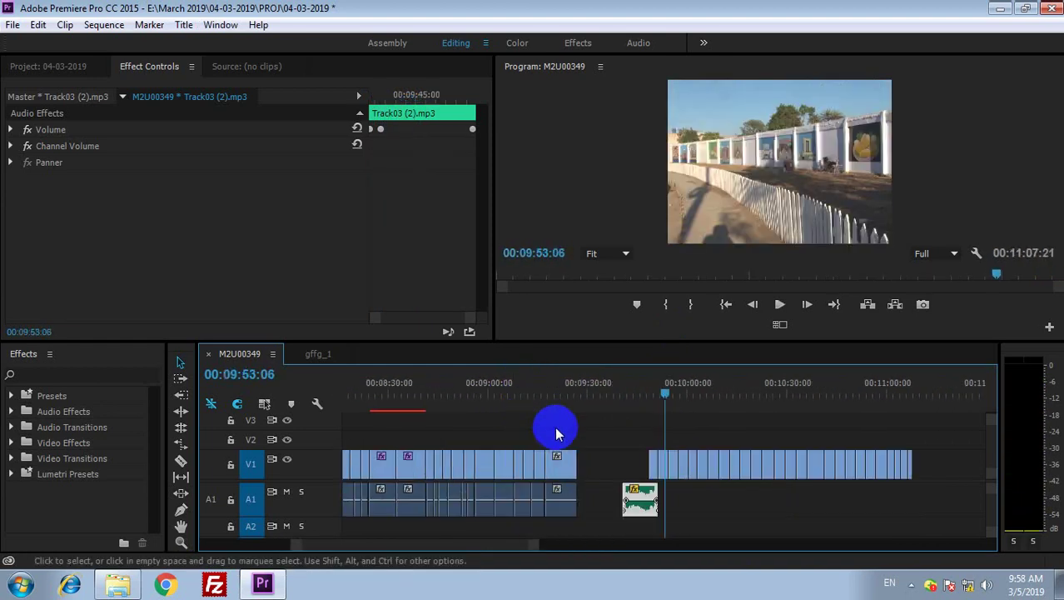
click(506, 390)
key(equal)
key(equal)
key(equal)
drag(665, 392, 577, 393)
key(space)
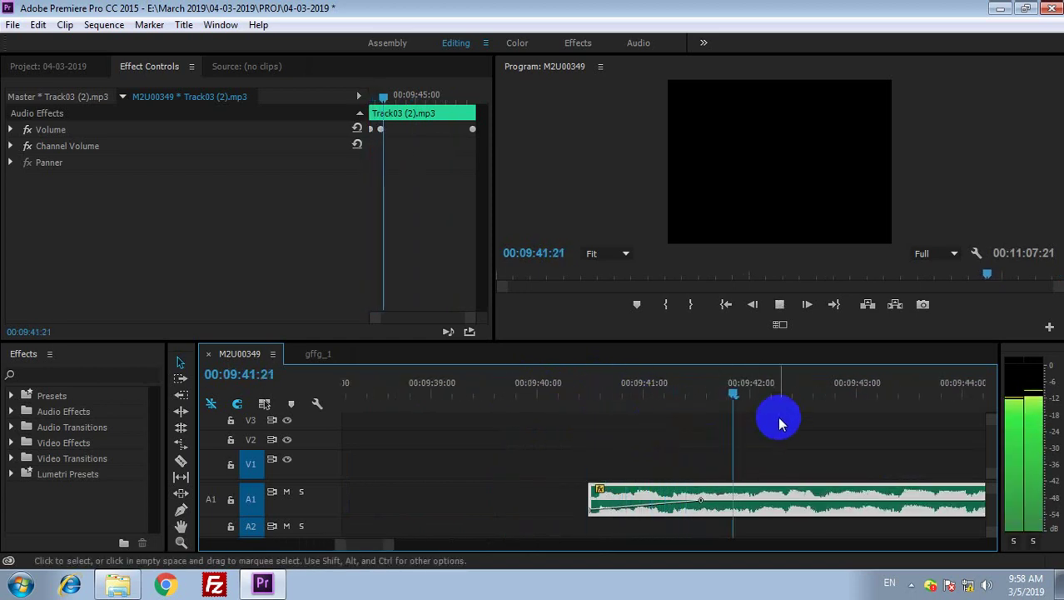
Split the music clip on A1 with the Razor tool at about 00:09:42:00
drag(802, 389, 762, 420)
click(752, 410)
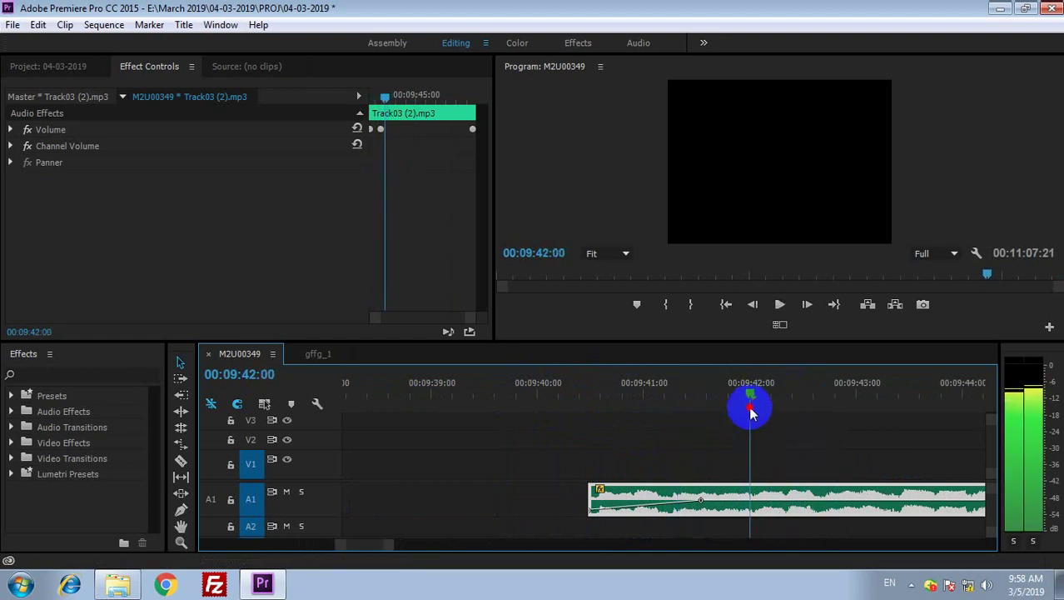
key(c)
click(754, 498)
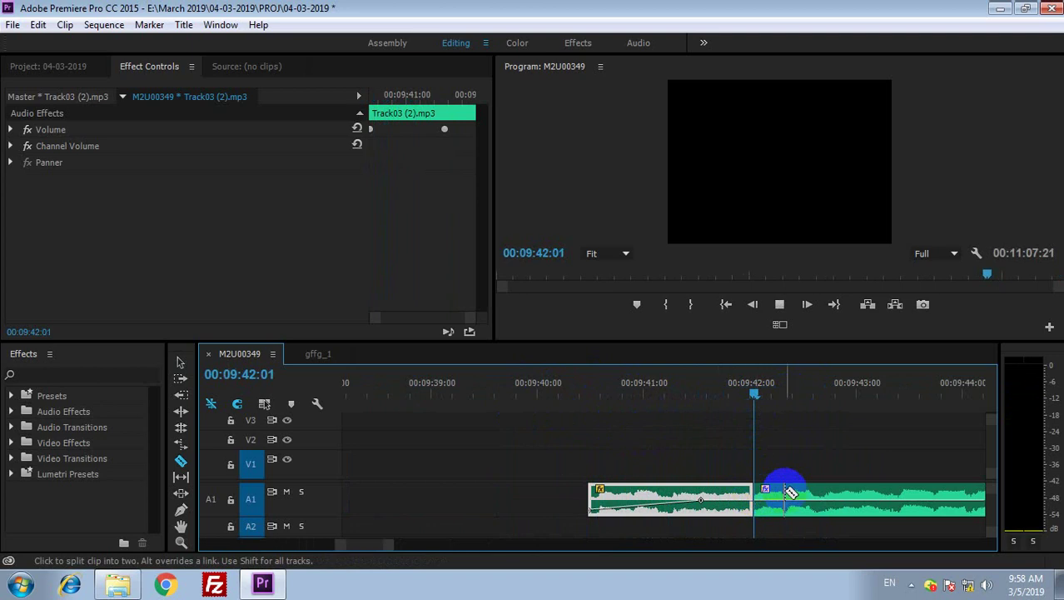
Split the music on A1 at three further points, the last two at 00:09:42:17 and 00:09:43:01
key(space)
key(space)
click(793, 494)
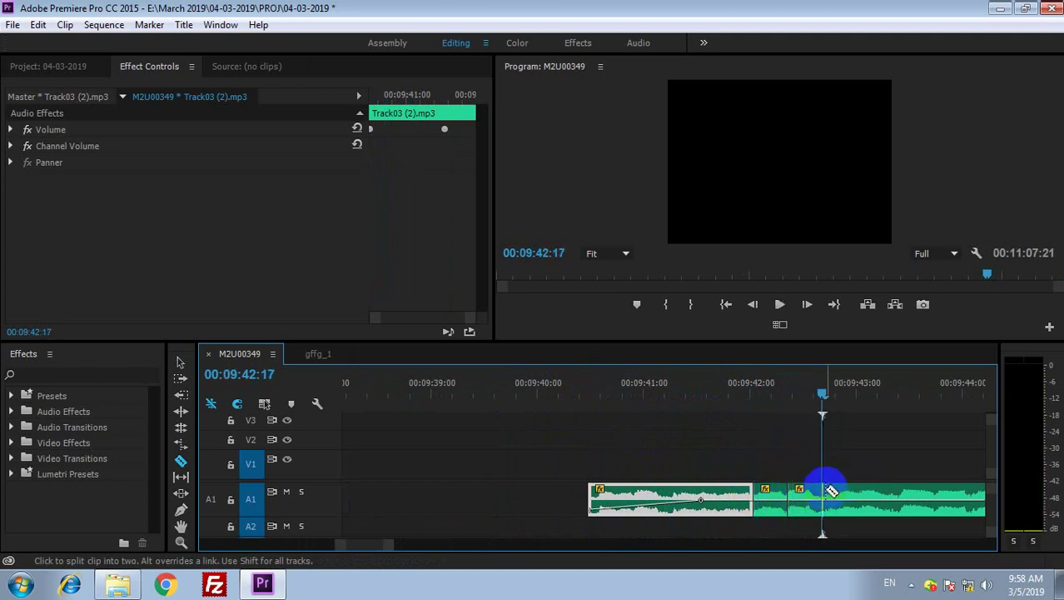
key(space)
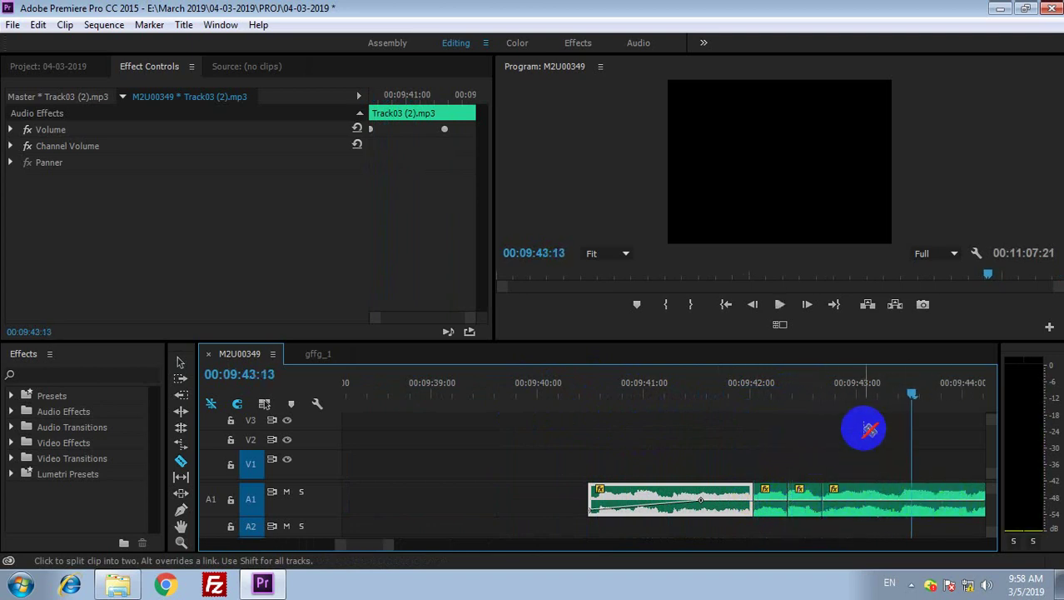
drag(853, 398, 867, 414)
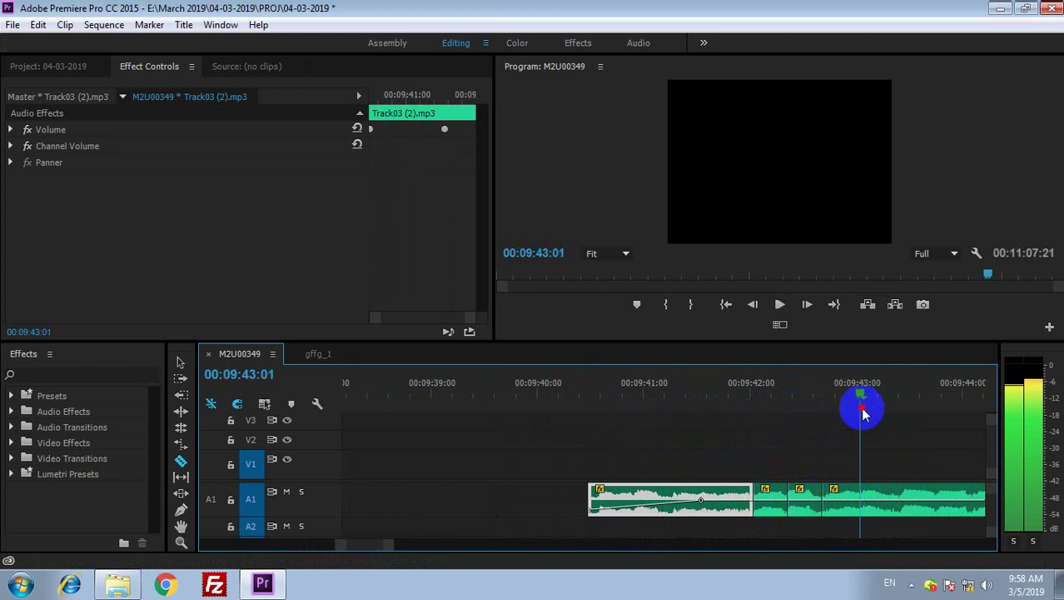
click(858, 506)
Replay the following stretch of music and split the A1 clip at 00:09:43:10
click(921, 491)
key(space)
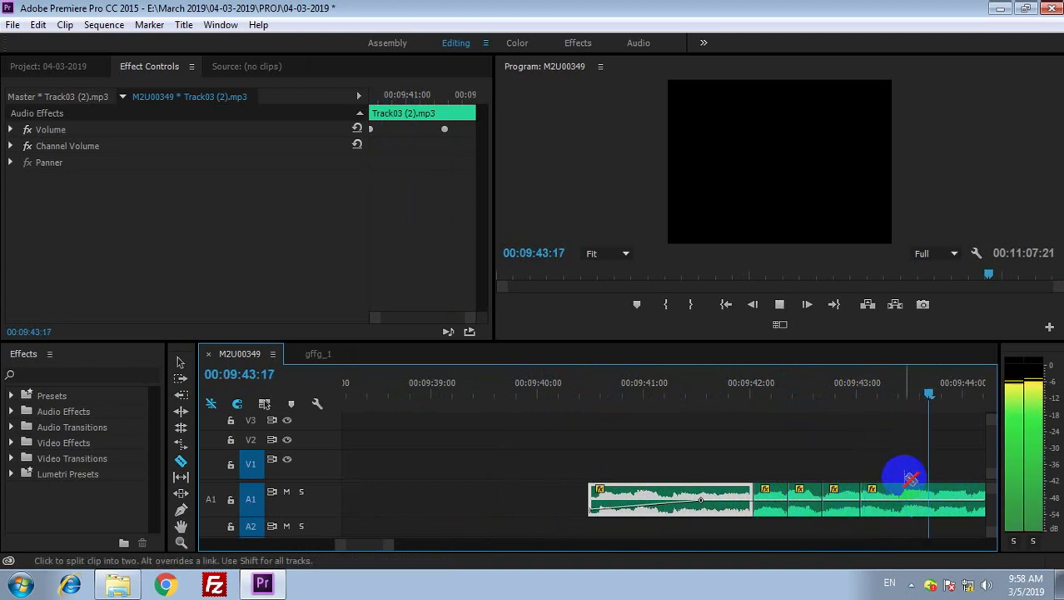
drag(881, 400, 664, 409)
key(minus)
key(minus)
key(minus)
click(623, 395)
key(equal)
key(equal)
key(equal)
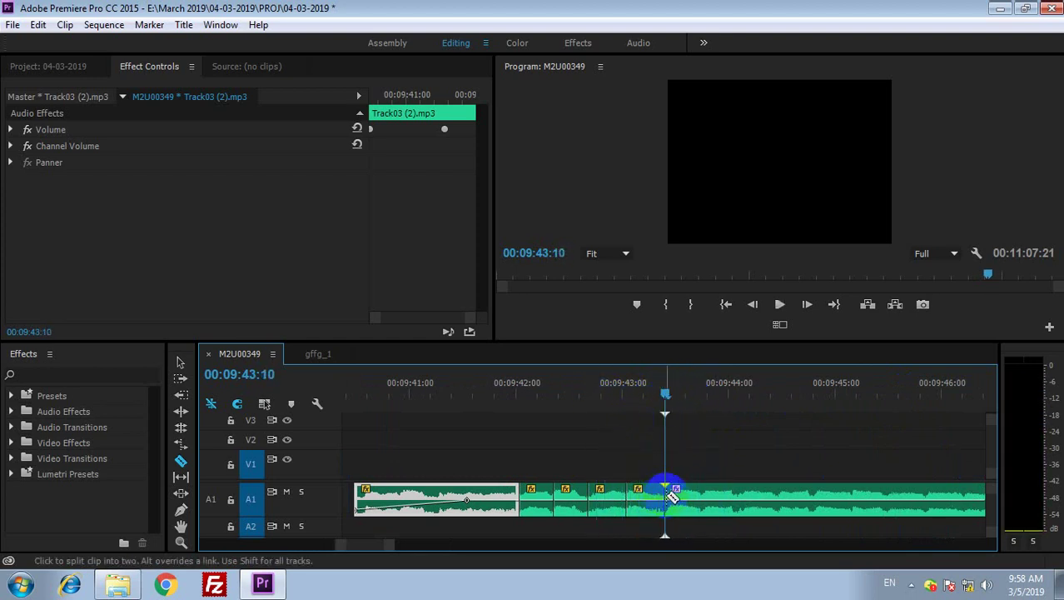
Split the music on A1 at four more points from about 00:09:43:19 to about 00:09:44:19, including 00:09:44:02
key(space)
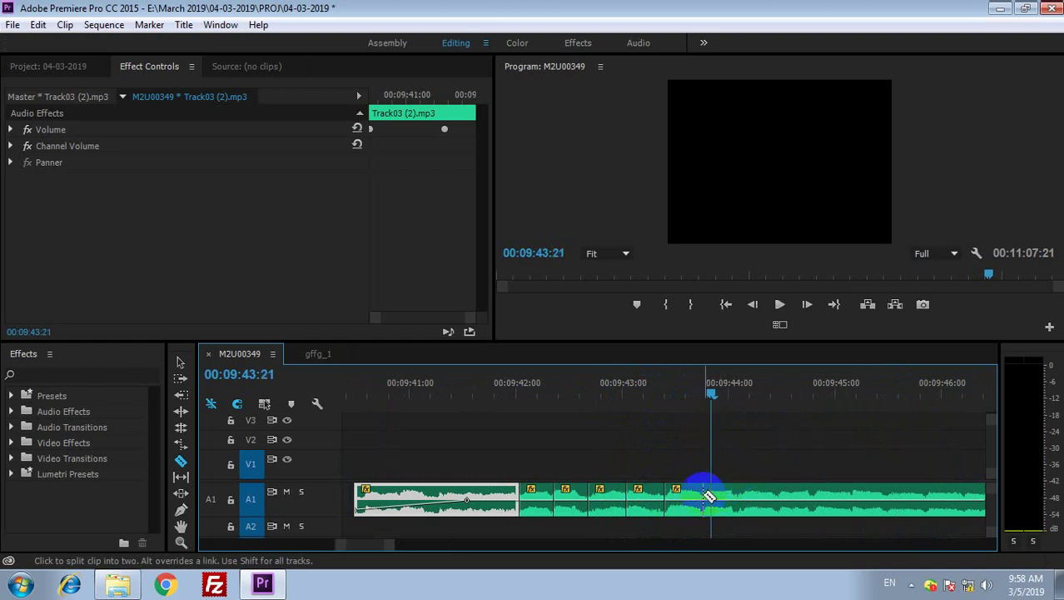
click(718, 491)
key(space)
click(735, 387)
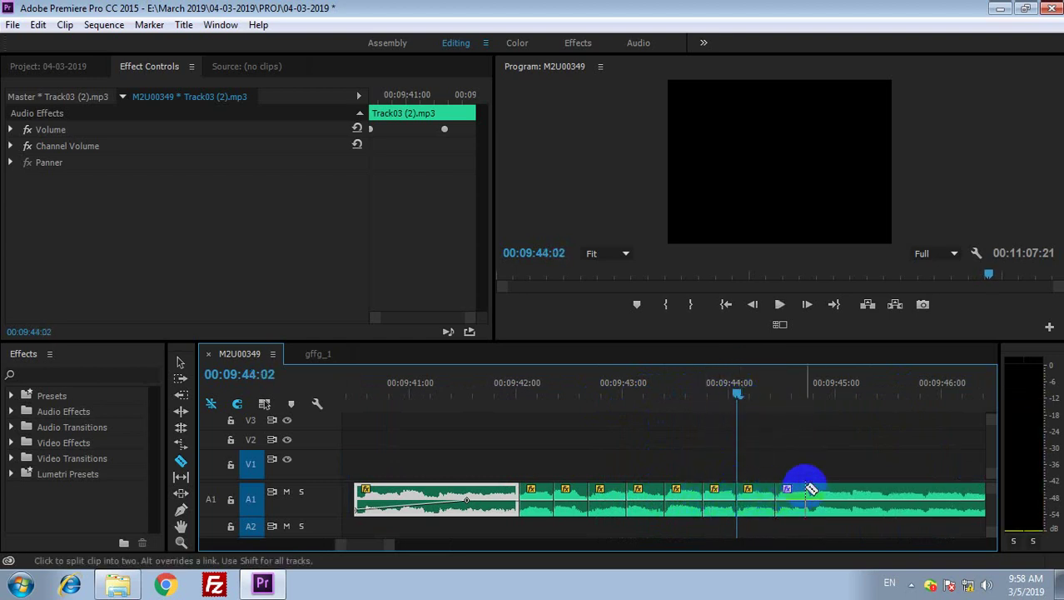
key(space)
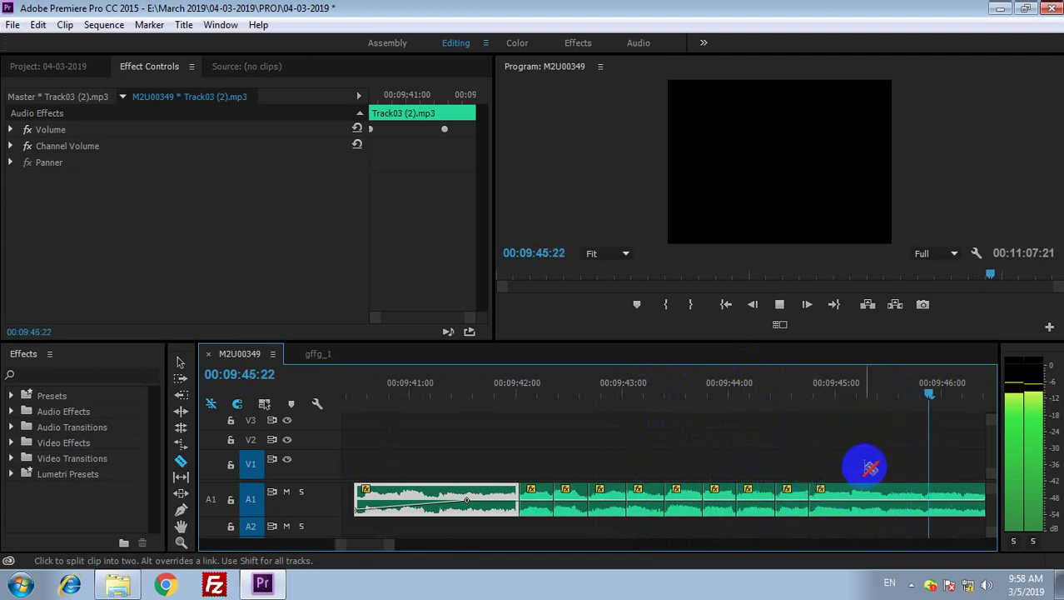
Split the music on A1 at about 00:09:45:04 and at 00:09:45:10
key(space)
drag(833, 393, 853, 420)
click(852, 491)
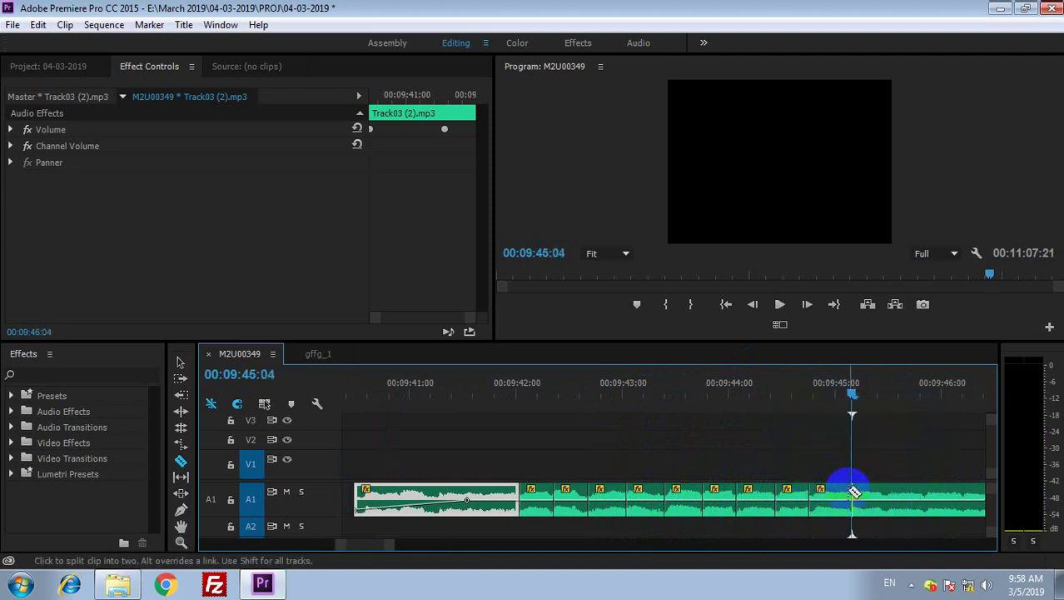
key(space)
key(space)
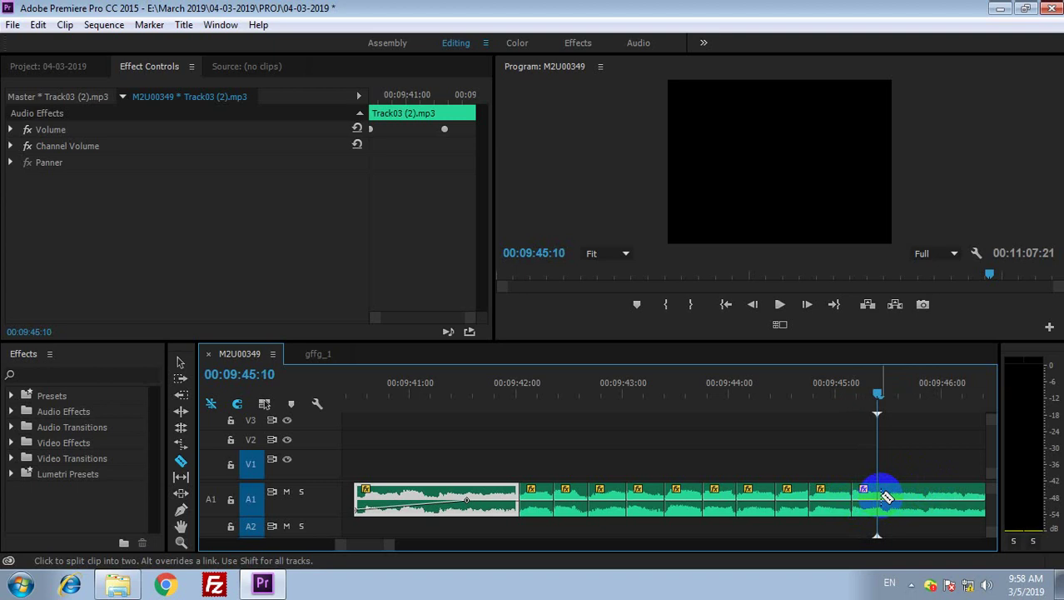
key(space)
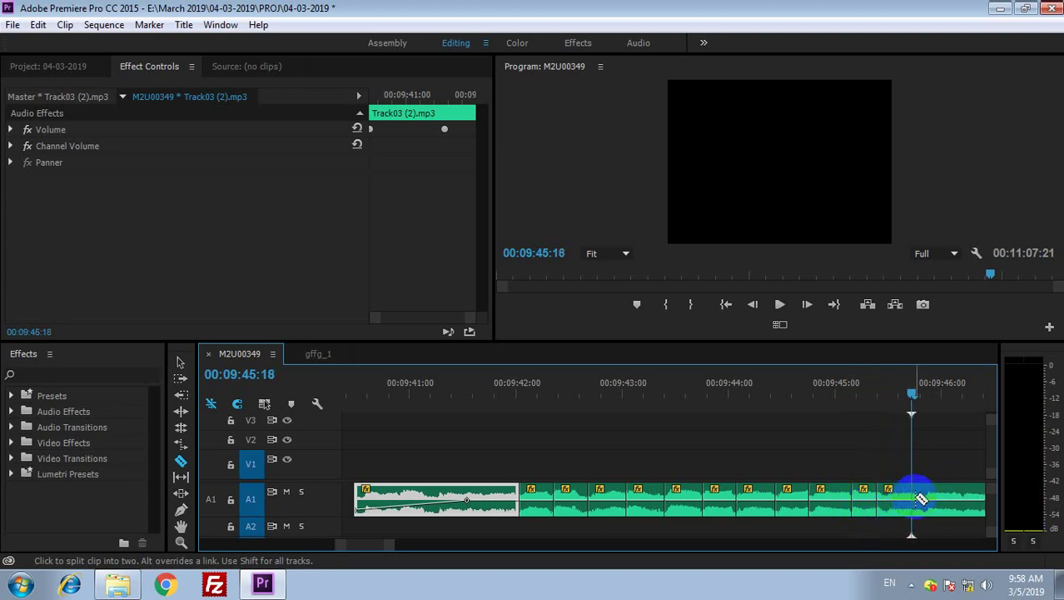
Replay the music from just before 00:09:45:11 and split the A1 clip at 00:09:45:20
key(space)
key(space)
key(minus)
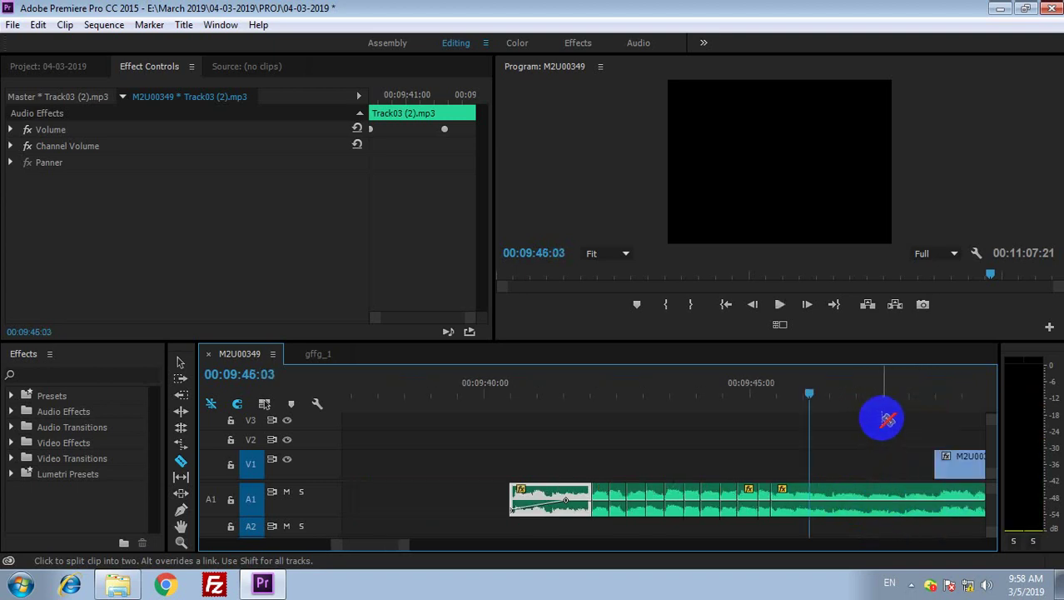
key(equal)
drag(670, 388, 561, 399)
key(space)
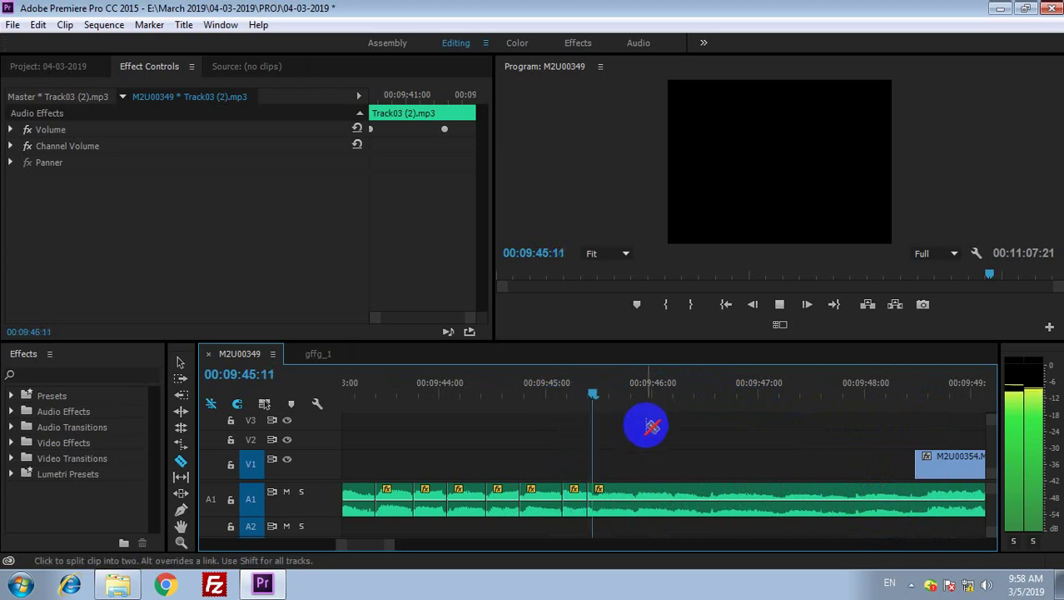
click(655, 407)
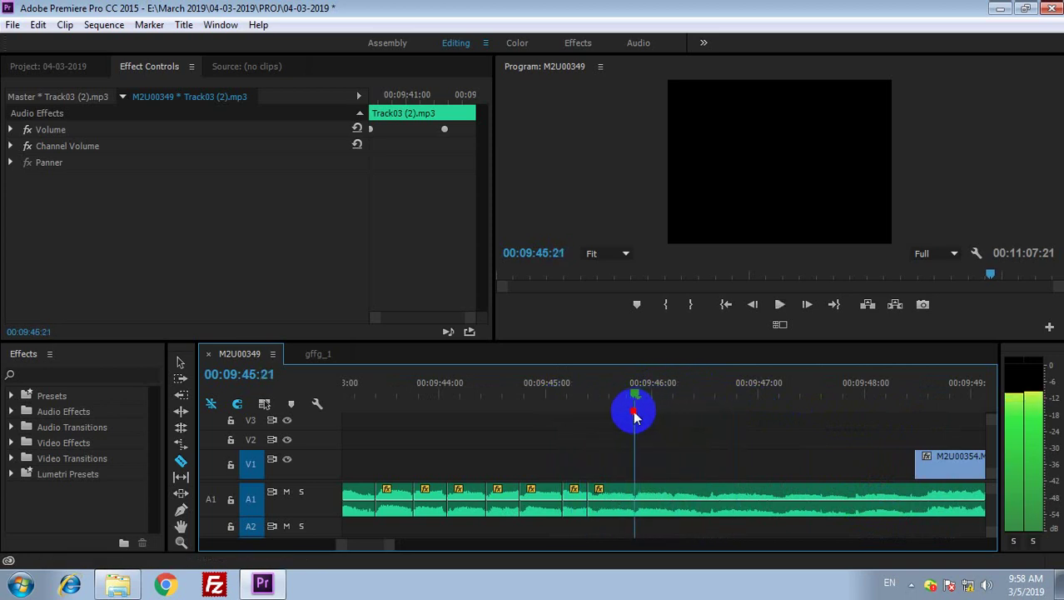
drag(635, 412, 630, 412)
click(641, 492)
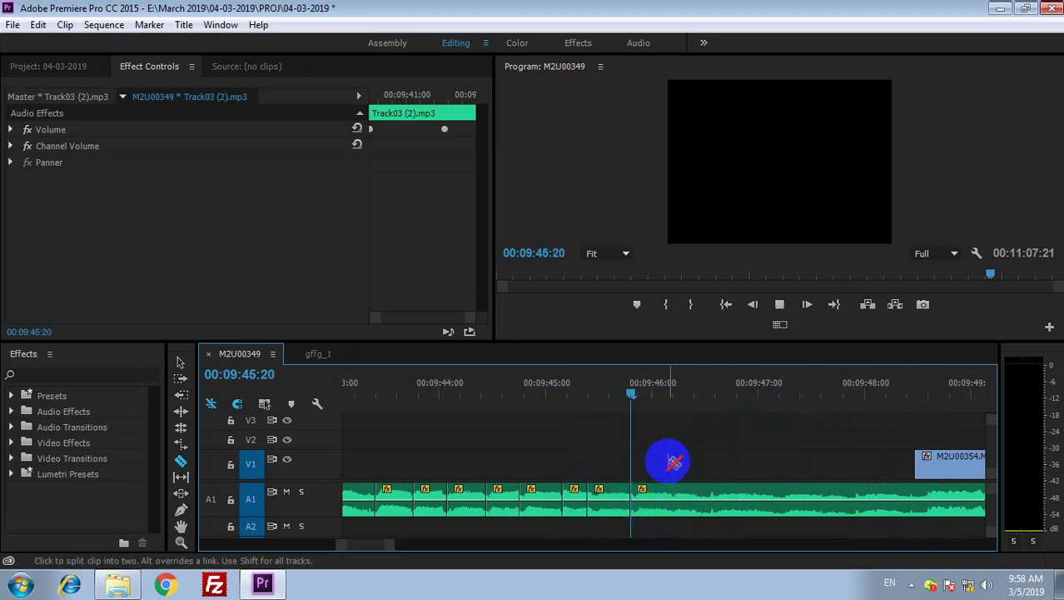
Split the music on A1 at five further points, including 00:09:46:05, 00:09:46:14, 00:09:46:18 and 00:09:47:08
key(space)
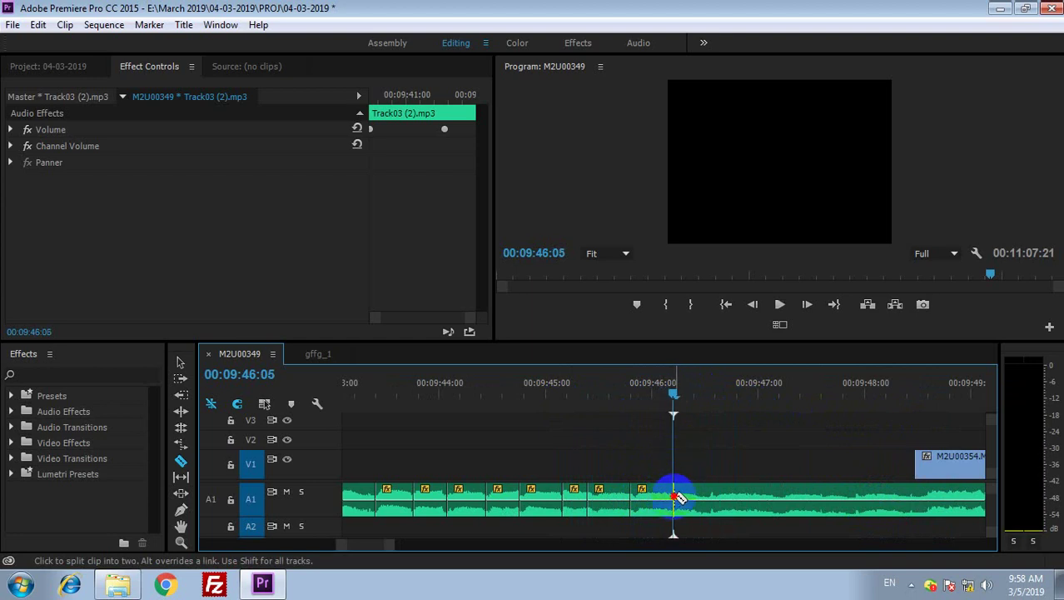
click(676, 497)
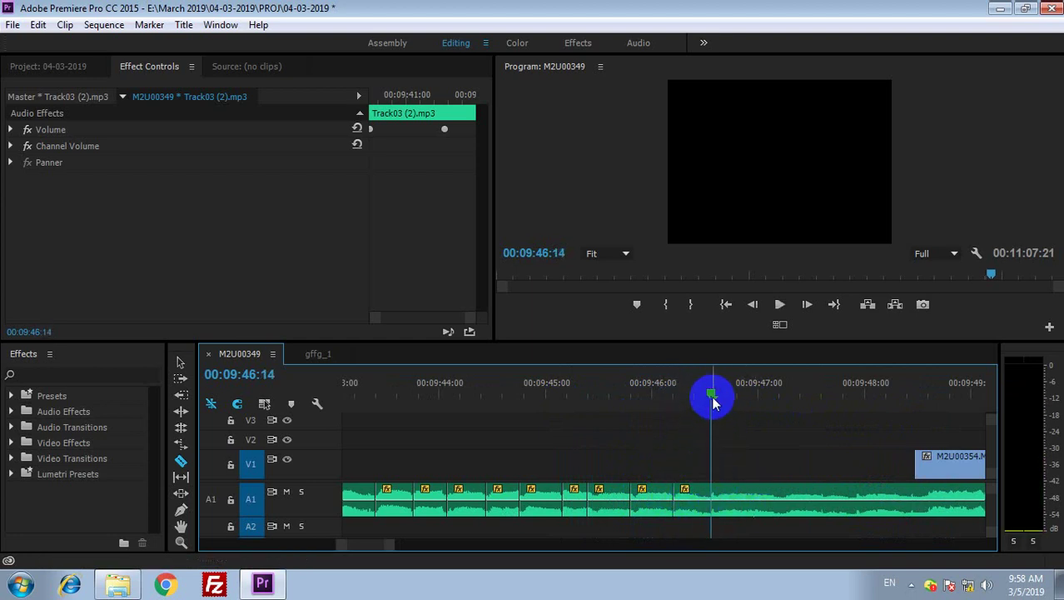
drag(712, 399, 697, 408)
key(space)
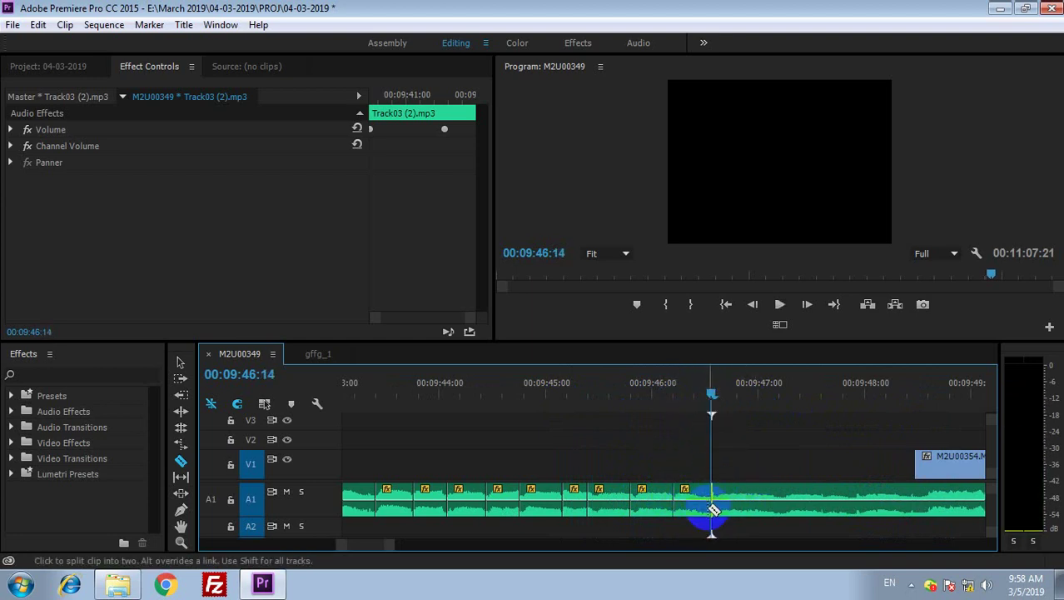
key(space)
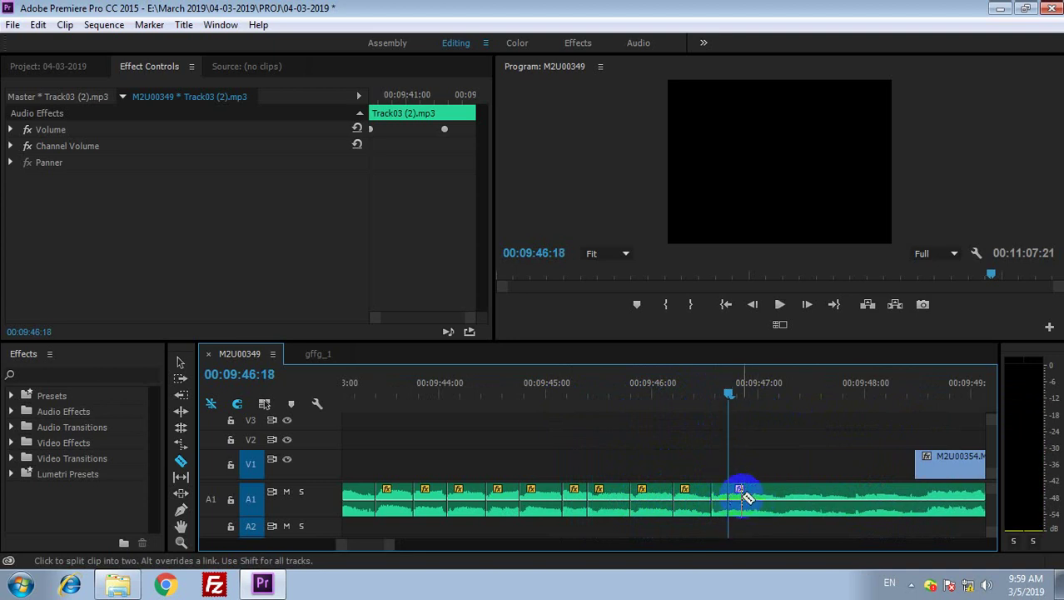
click(773, 496)
click(756, 497)
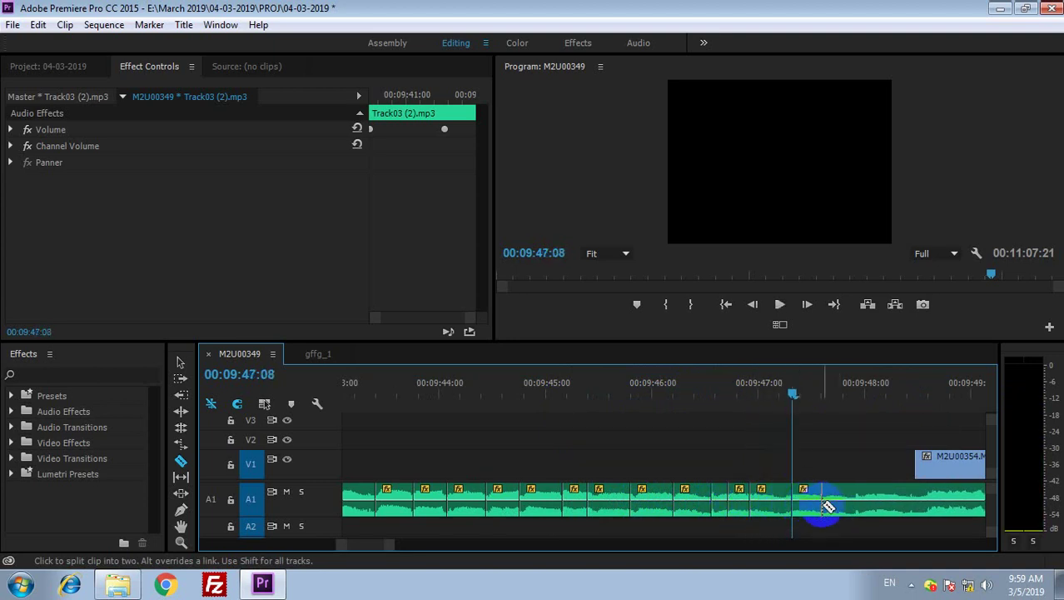
Split the music on A1 at 00:09:47:15, about 00:09:47:23 and 00:09:48:03
drag(824, 381, 808, 396)
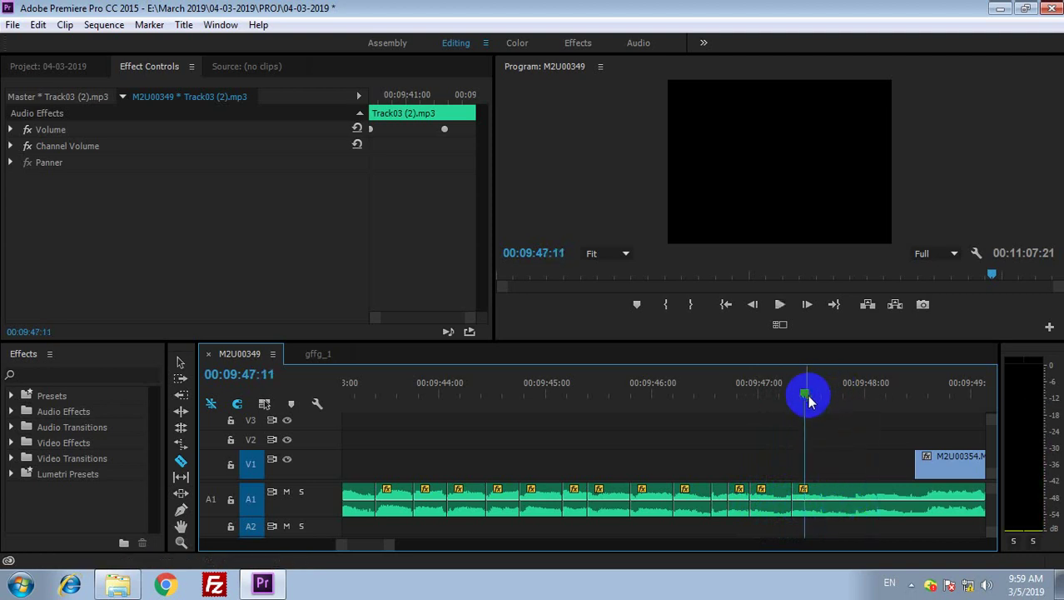
key(space)
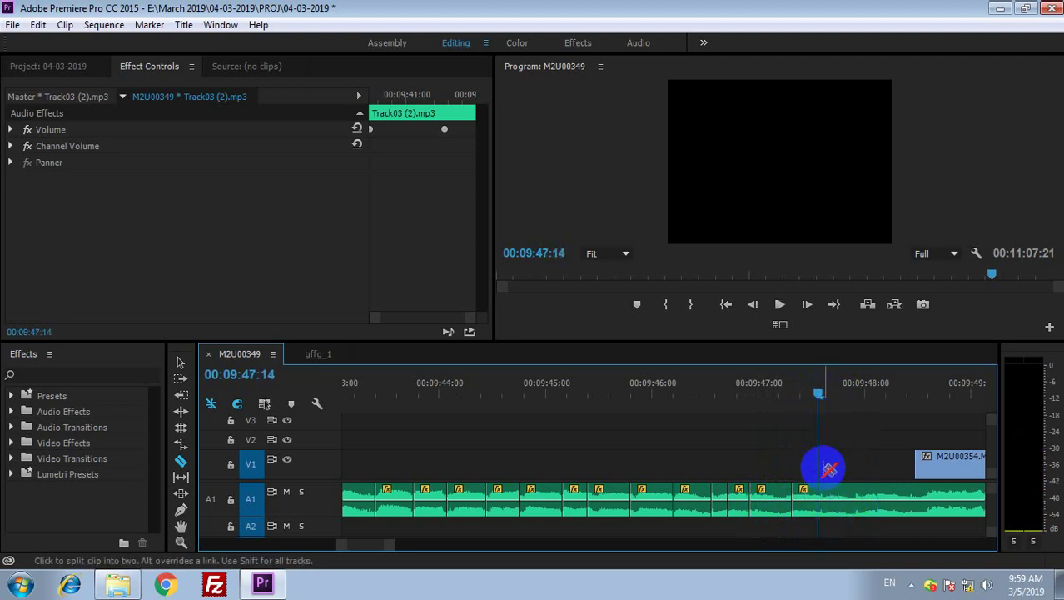
click(821, 393)
click(827, 499)
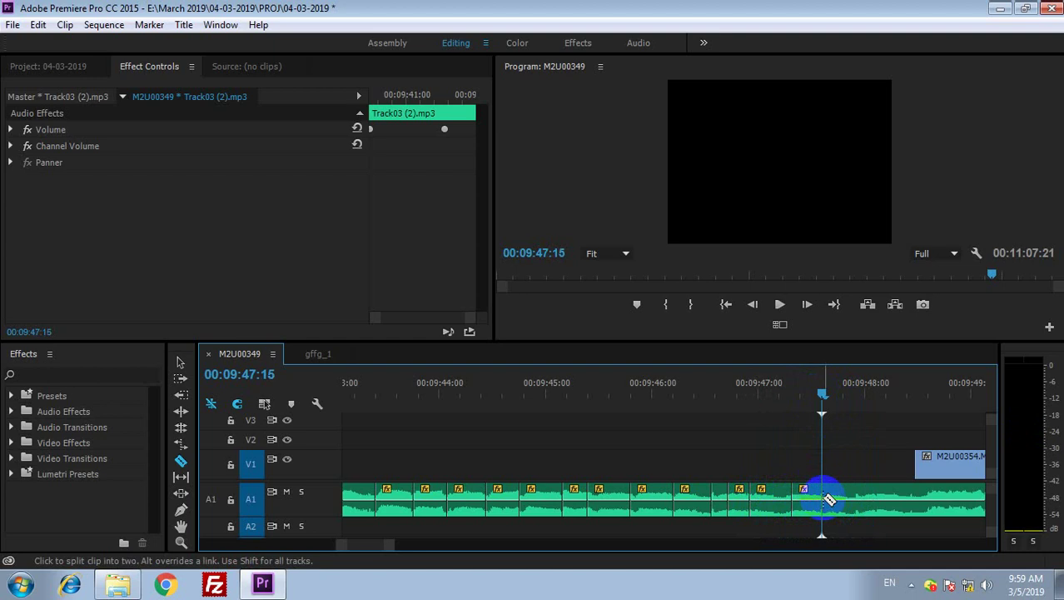
key(space)
key(space)
key(space)
key(space)
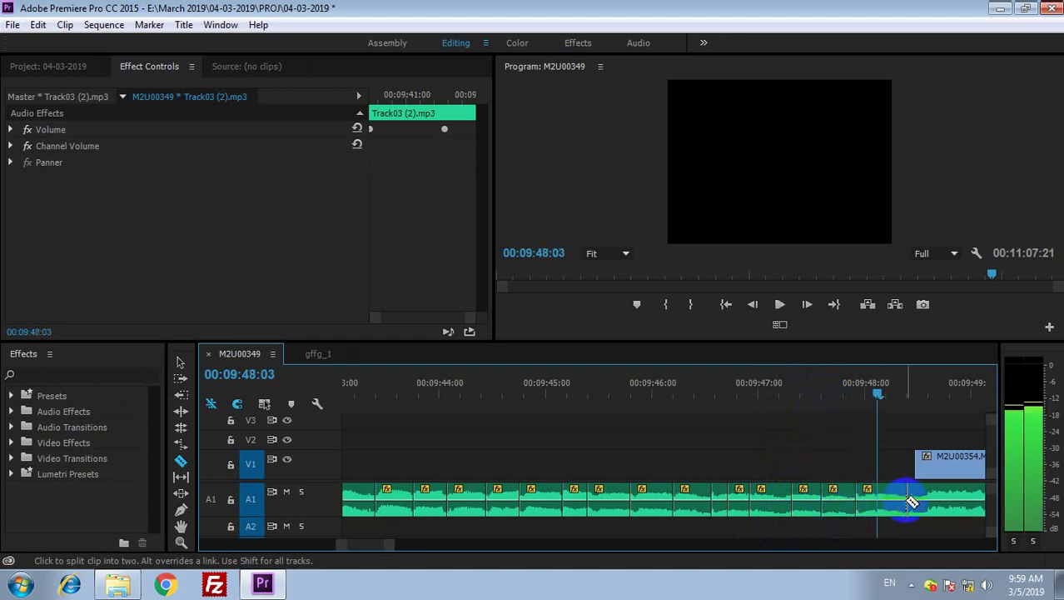
key(space)
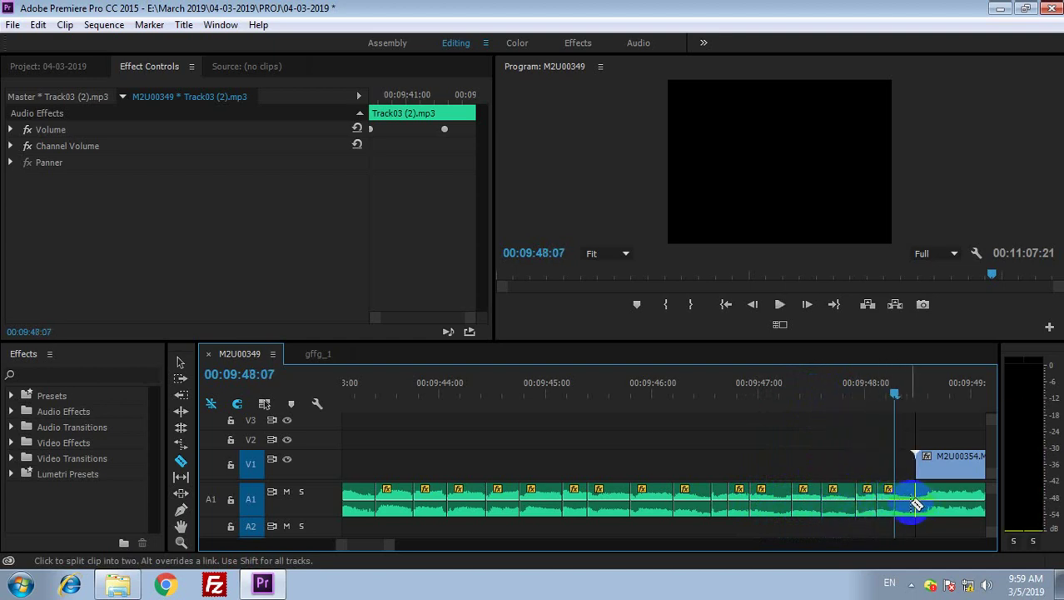
Listen to the music around 00:09:48:12, where the next V1 video clips begin
key(space)
key(space)
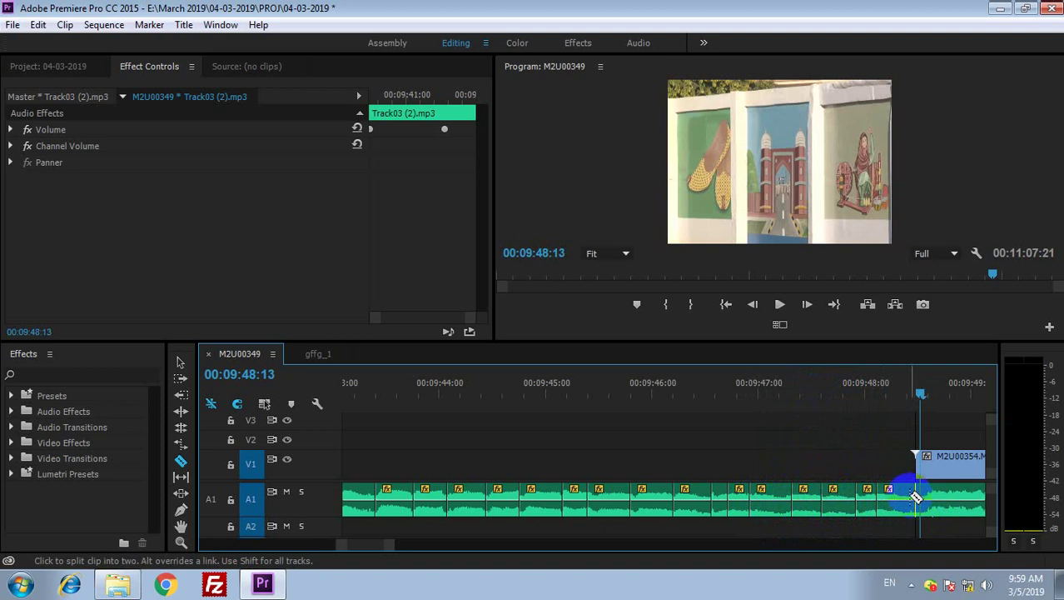
key(ctrl+s)
click(898, 401)
key(space)
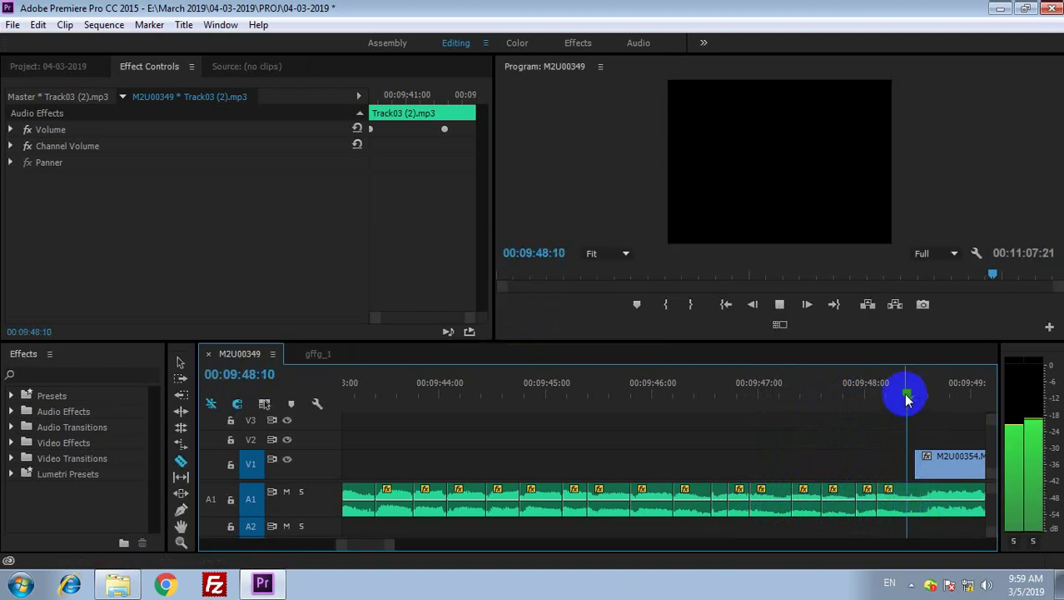
key(space)
Select all V1 video clips after the gap and move them about 7 seconds later, clear of the music
key(minus)
key(minus)
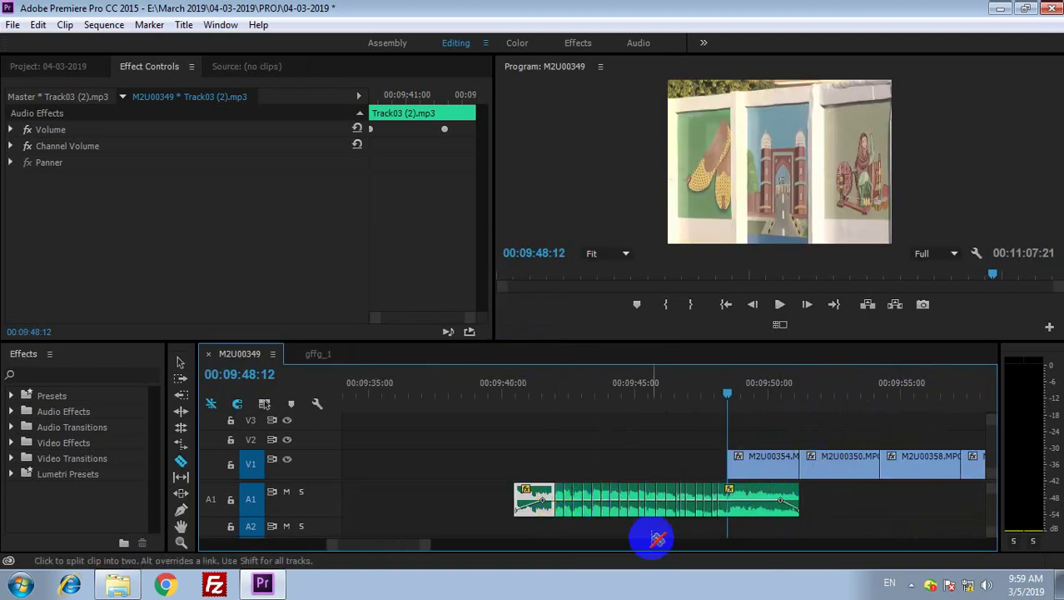
key(minus)
key(minus)
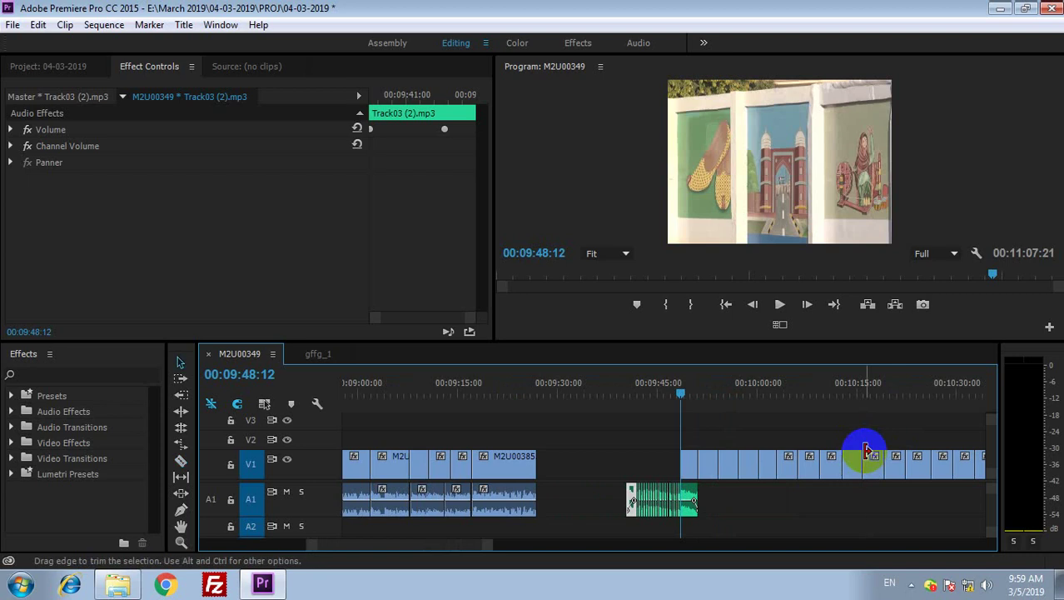
key(minus)
drag(927, 432, 702, 475)
Listen for the beat just after 00:09:48 and split the music on A1 at 00:09:48:10
click(681, 396)
key(equal)
key(equal)
key(equal)
key(equal)
drag(581, 395, 546, 399)
key(space)
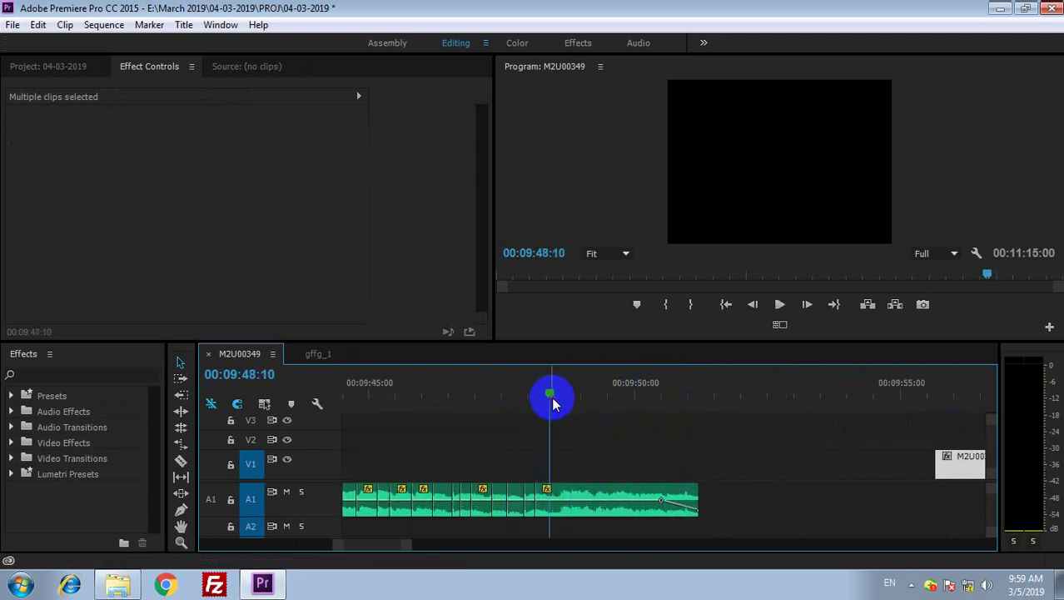
key(equal)
key(equal)
click(556, 391)
key(space)
drag(650, 392, 668, 399)
key(c)
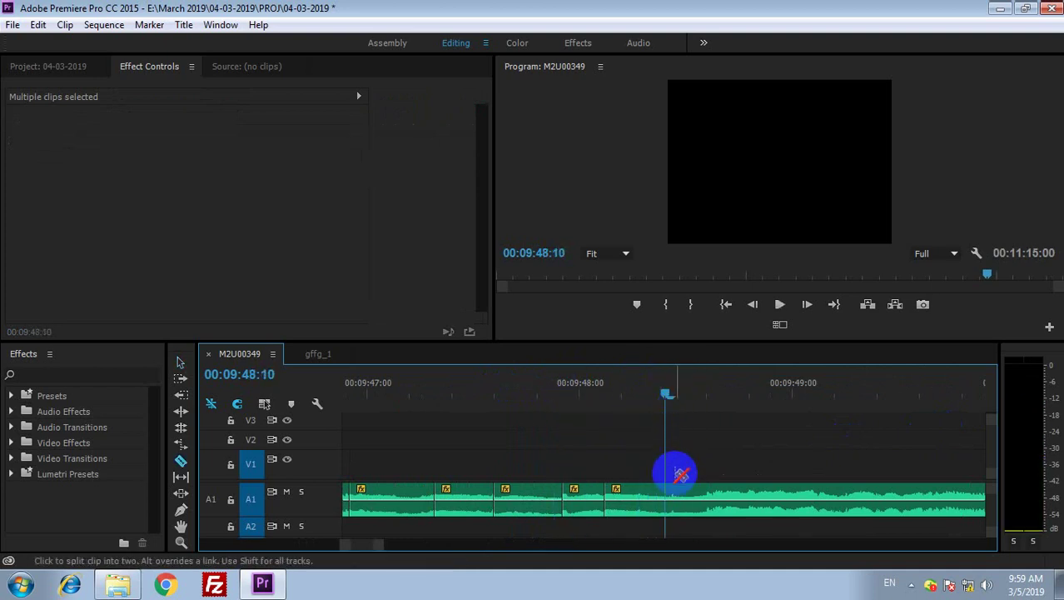
click(667, 486)
Split the music on A1 at 00:09:48:15 and 00:09:48:20
key(space)
key(space)
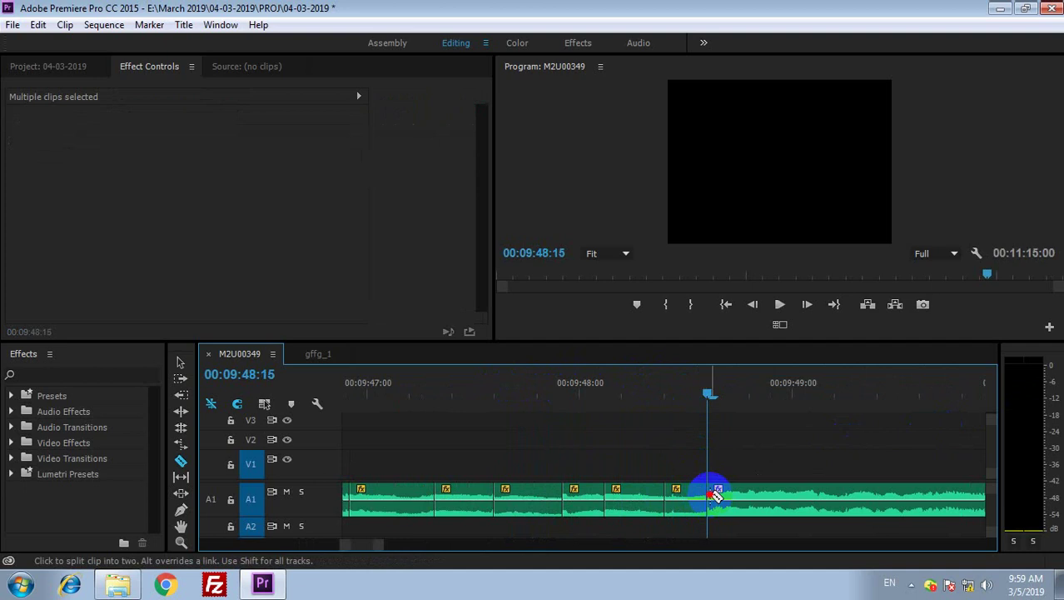
key(space)
key(space)
click(751, 392)
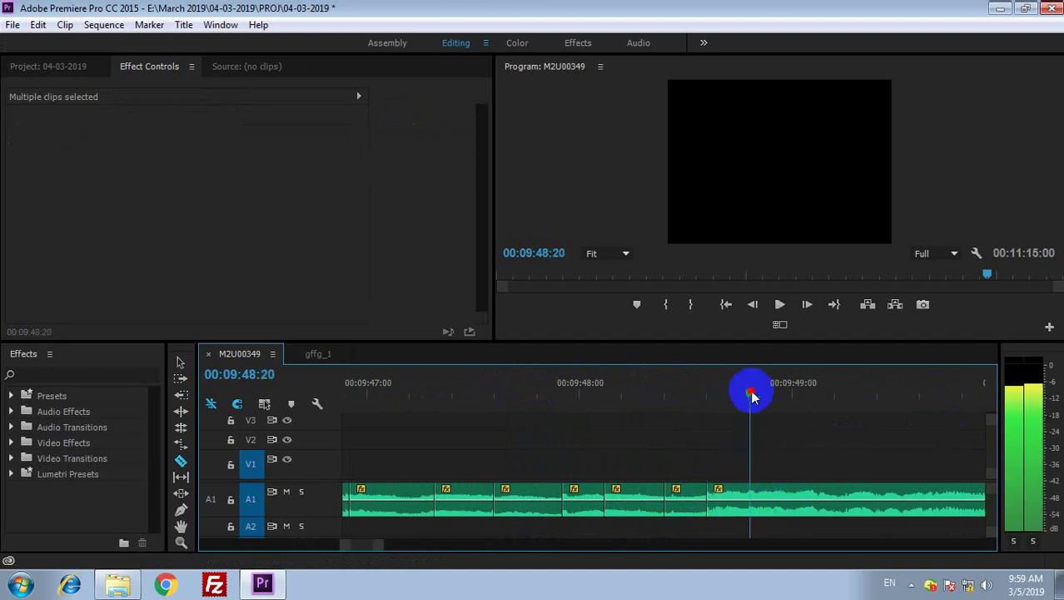
click(755, 487)
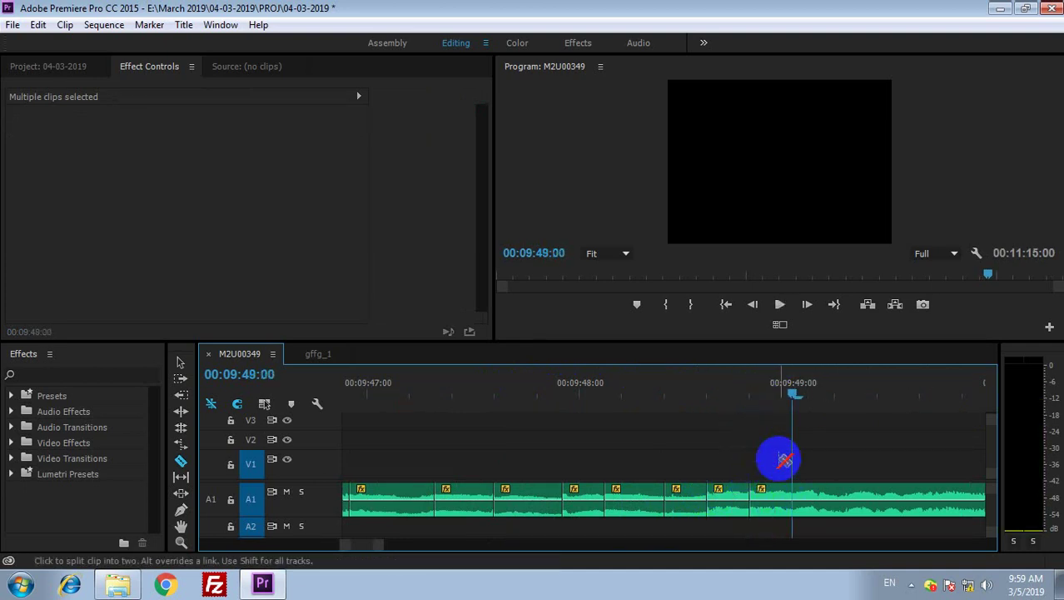
Split the music on A1 at about 00:09:48:23 and at 00:09:49:00
click(777, 398)
click(773, 488)
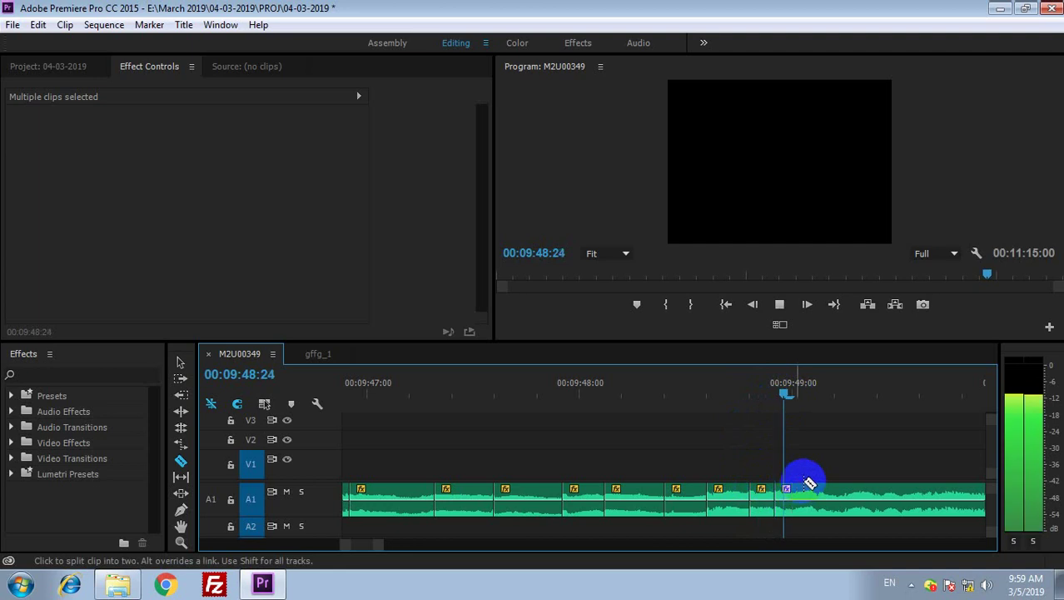
click(797, 489)
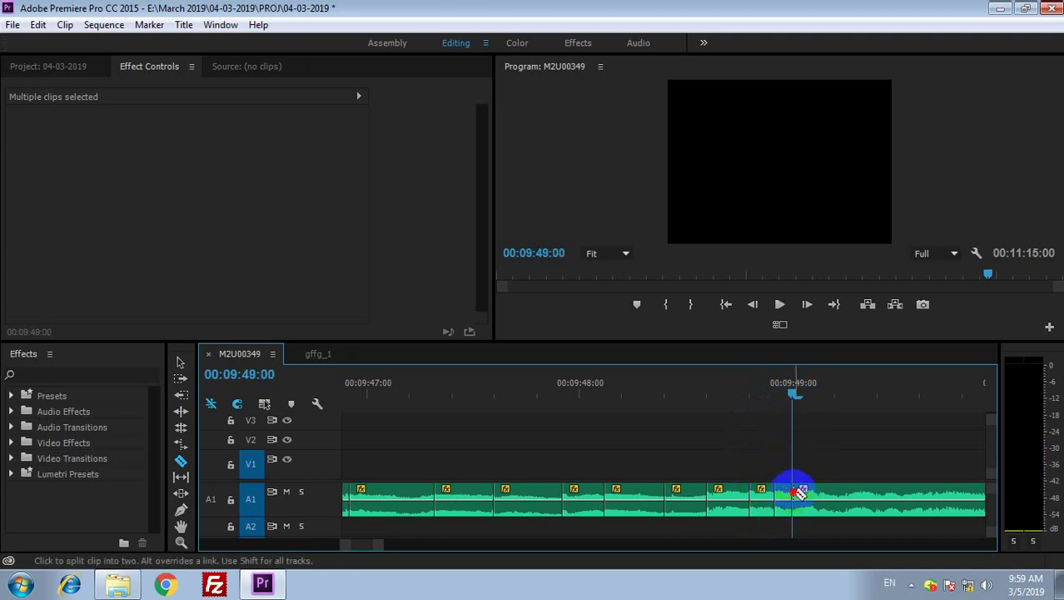
Split the music on A1 at 00:09:49:02 and 00:09:49:05
click(823, 402)
drag(823, 402, 809, 396)
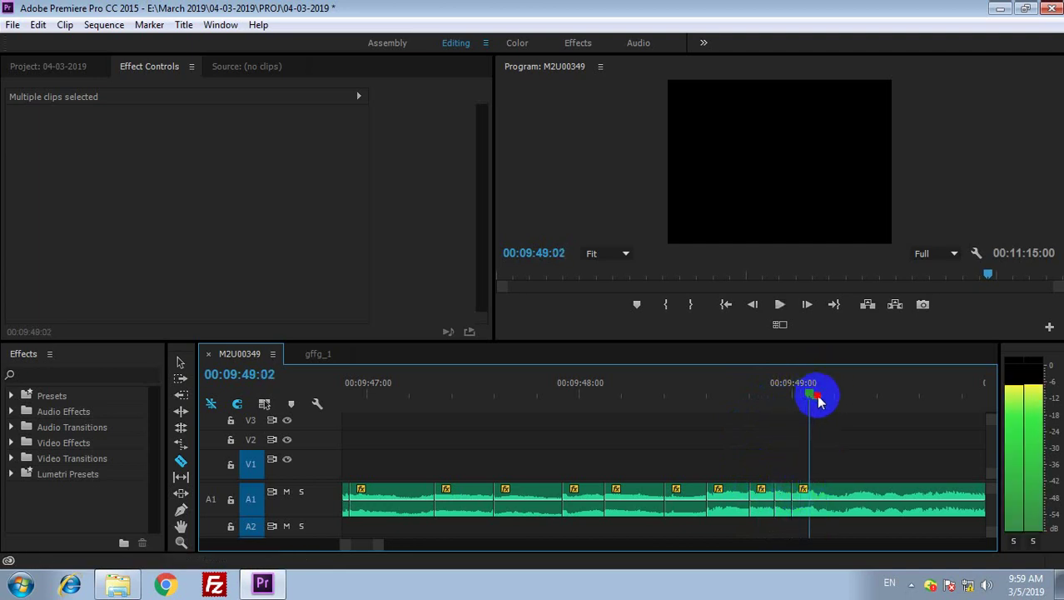
click(825, 495)
key(space)
key(space)
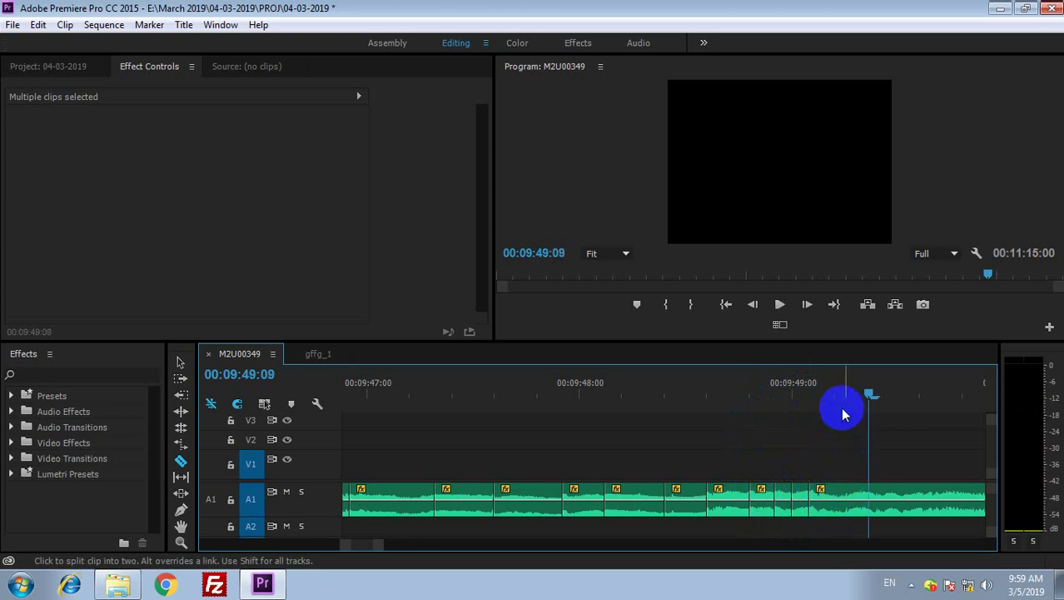
click(839, 402)
click(844, 497)
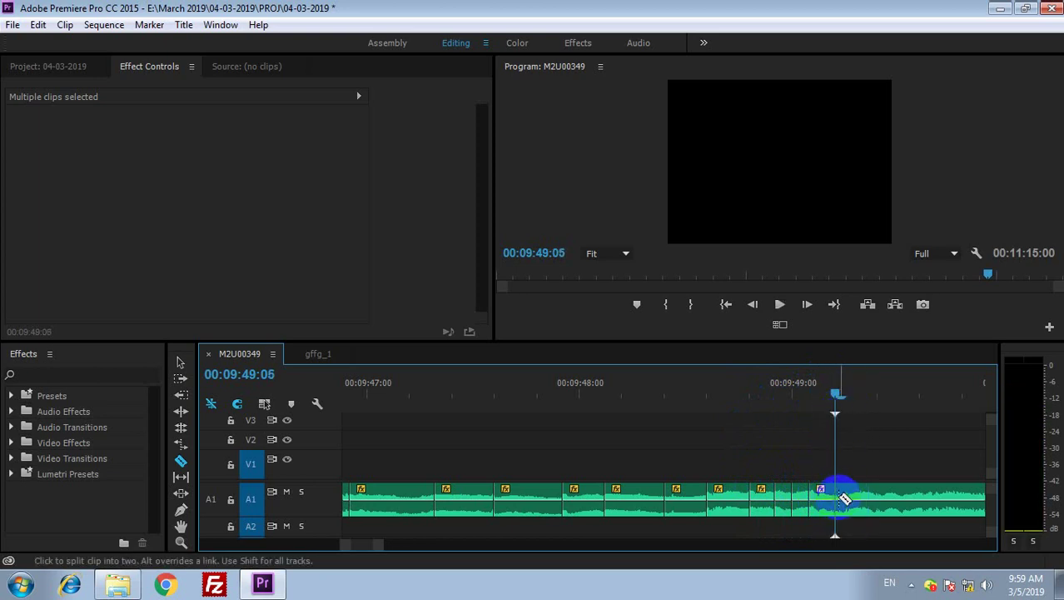
Split the music on A1 at several further points up to 00:09:49:15, and at 00:09:50:02
key(space)
key(space)
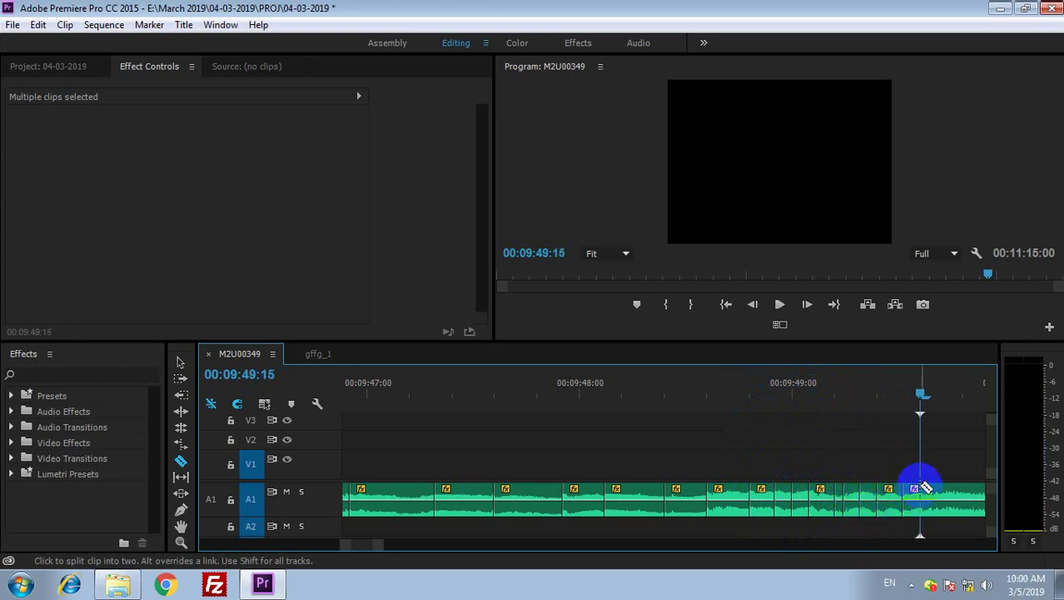
key(space)
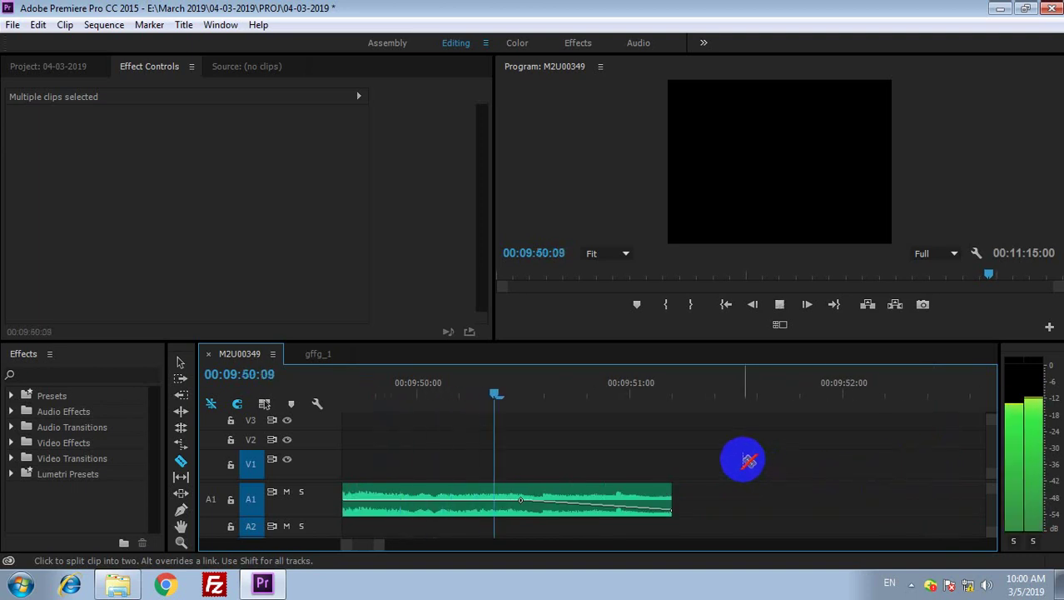
click(435, 387)
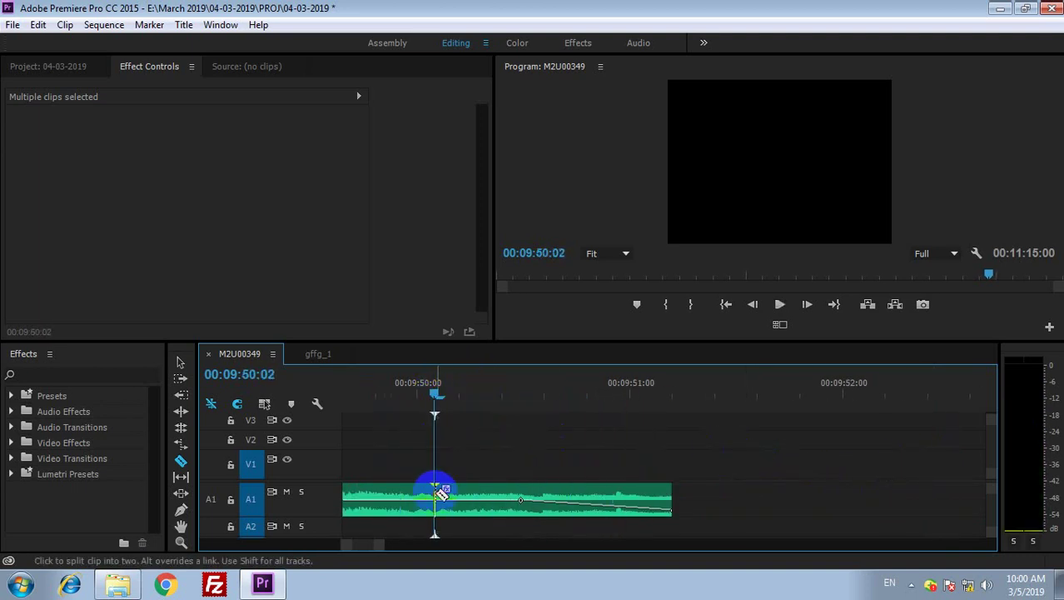
click(440, 493)
Place clips M2U00350.MPG, M2U00354.MPG and M2U00358.MPG on V1 over the first three music segments, each trimmed to its segment's length
key(v)
key(minus)
key(minus)
key(minus)
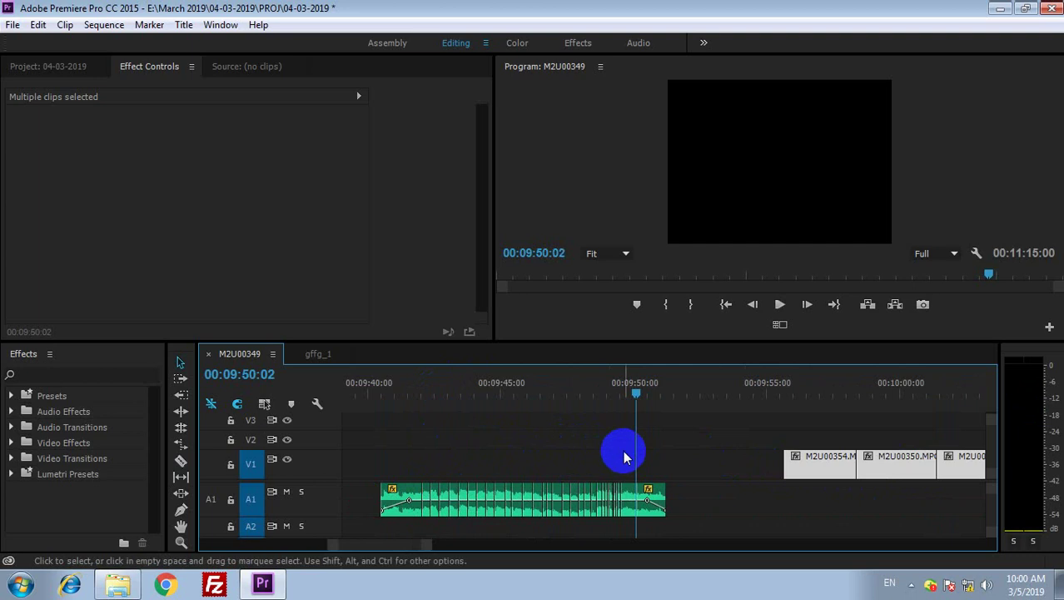
click(813, 391)
click(721, 455)
click(885, 395)
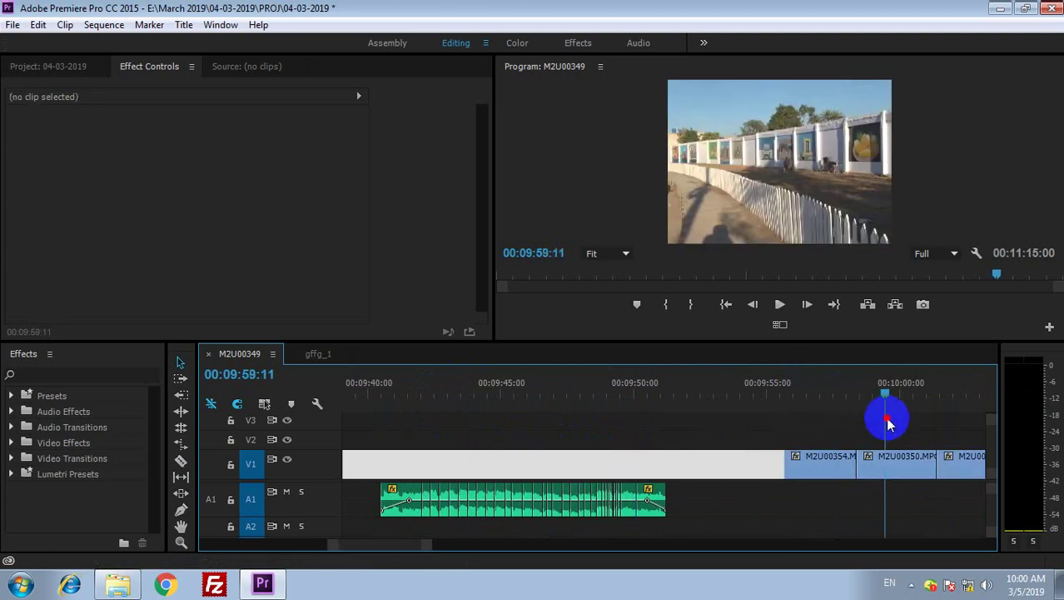
click(848, 423)
click(777, 435)
drag(905, 475, 423, 464)
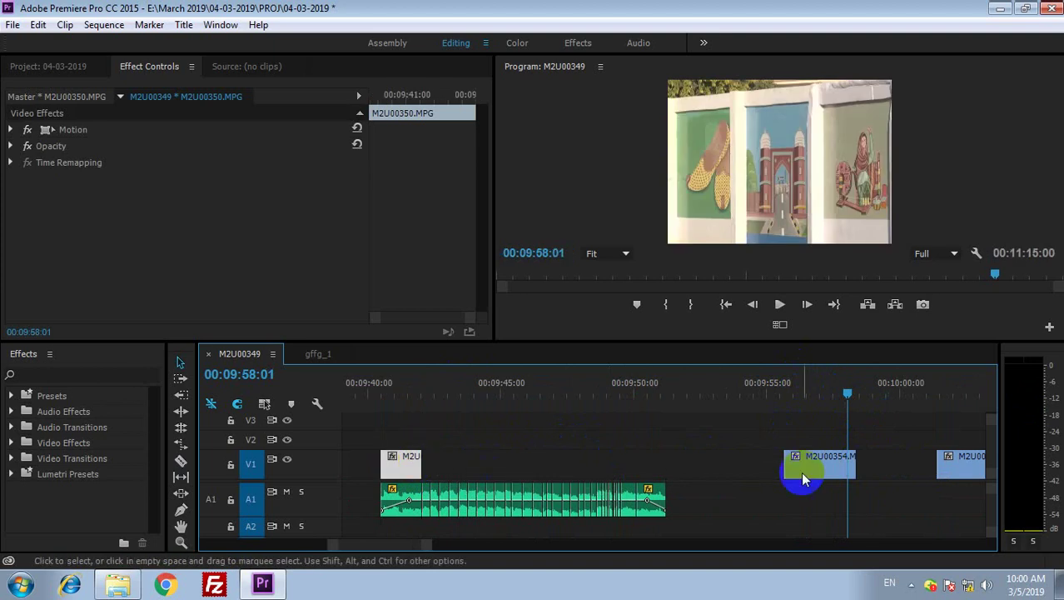
drag(822, 475, 432, 466)
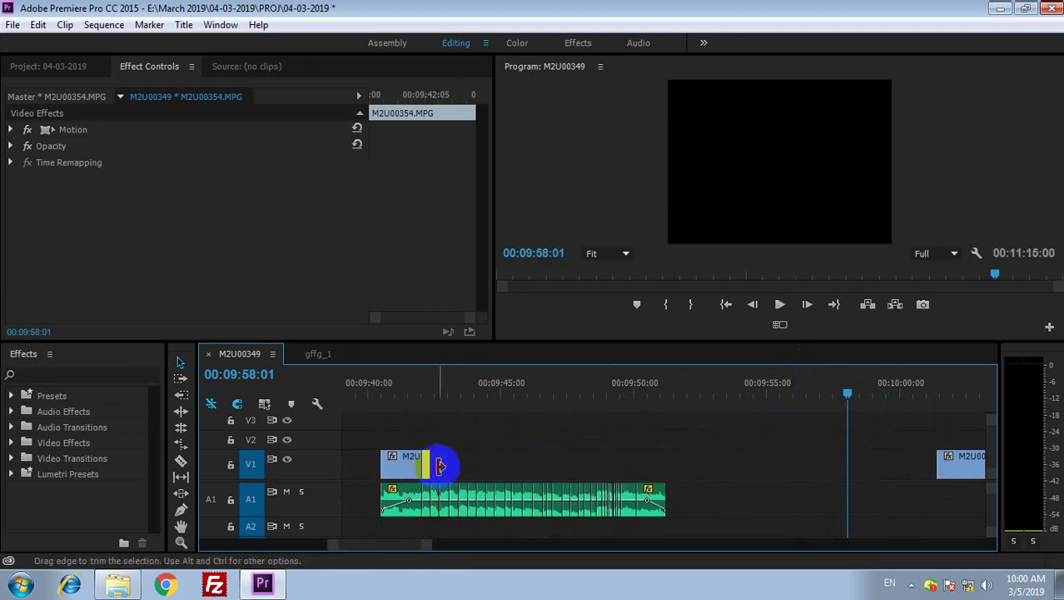
drag(970, 463, 439, 462)
Move all the remaining V1 clips after the music about 15 seconds earlier
key(minus)
key(minus)
key(minus)
drag(947, 434, 497, 464)
click(659, 394)
key(equal)
key(equal)
Place M2U00361.MPG, M2U00362.MPG, M2U00363.MPG and M2U00368.MPG on V1 over the next four music segments, each trimmed to its segment's length
click(743, 424)
drag(783, 472, 560, 463)
drag(571, 463, 510, 464)
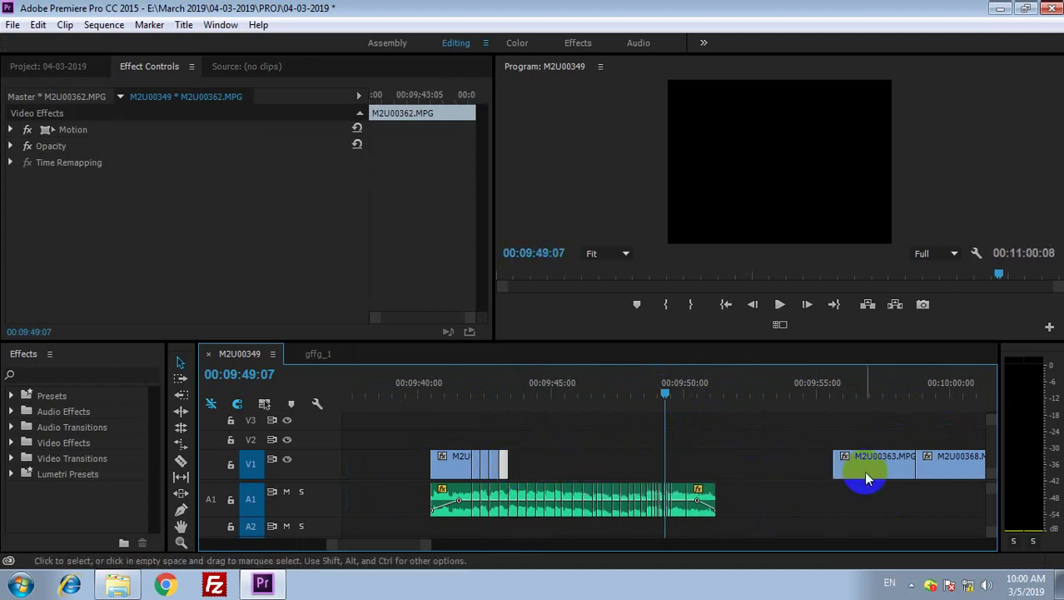
drag(866, 478, 520, 460)
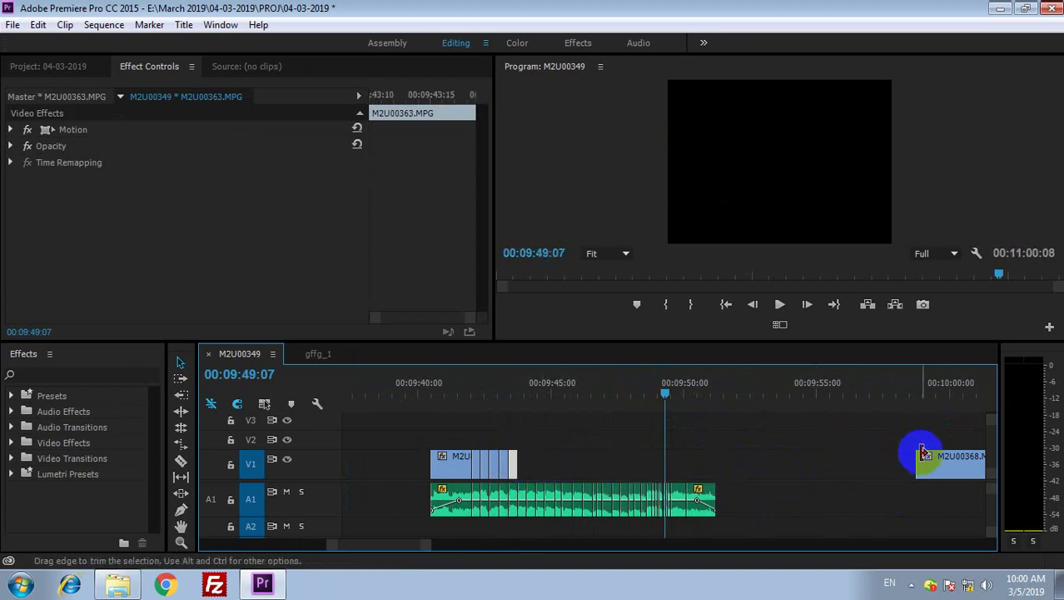
drag(922, 454, 527, 463)
key(ctrl+s)
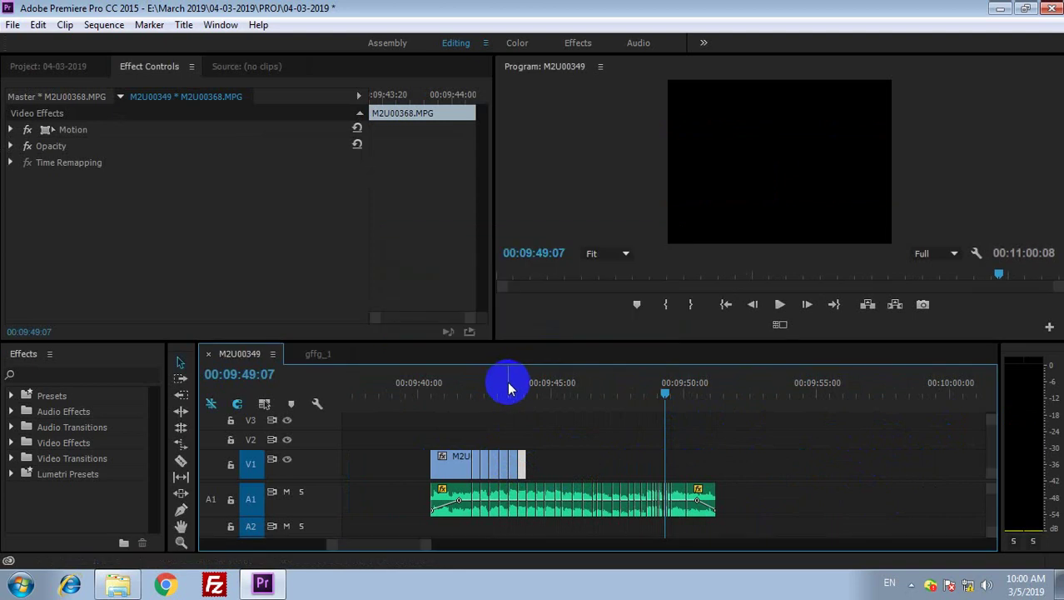
Play back the seven V1 clips over the music repeatedly from about 00:09:41 to check their timing
click(468, 387)
key(space)
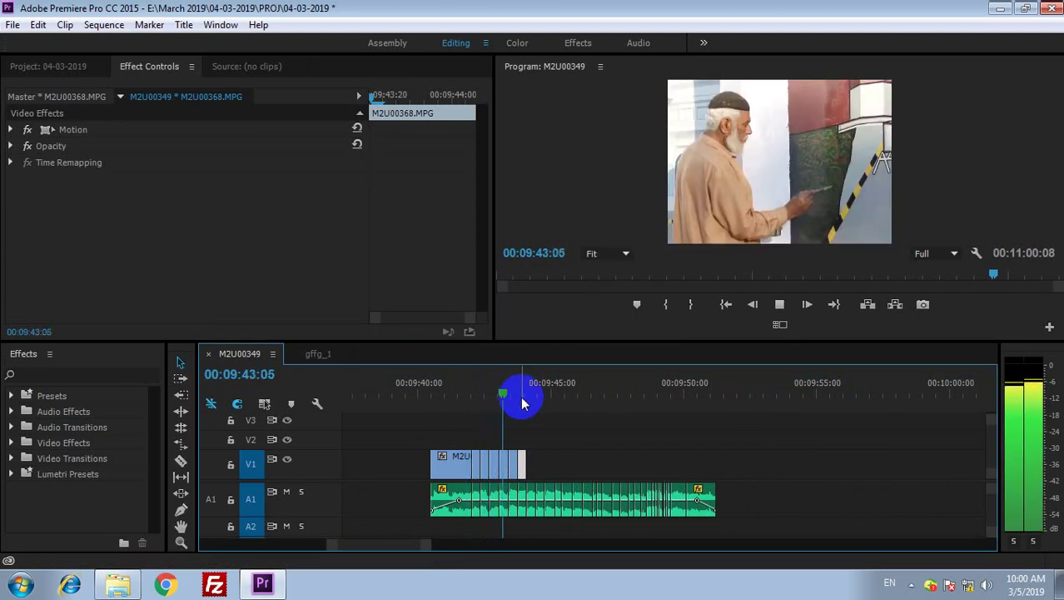
click(527, 387)
click(452, 390)
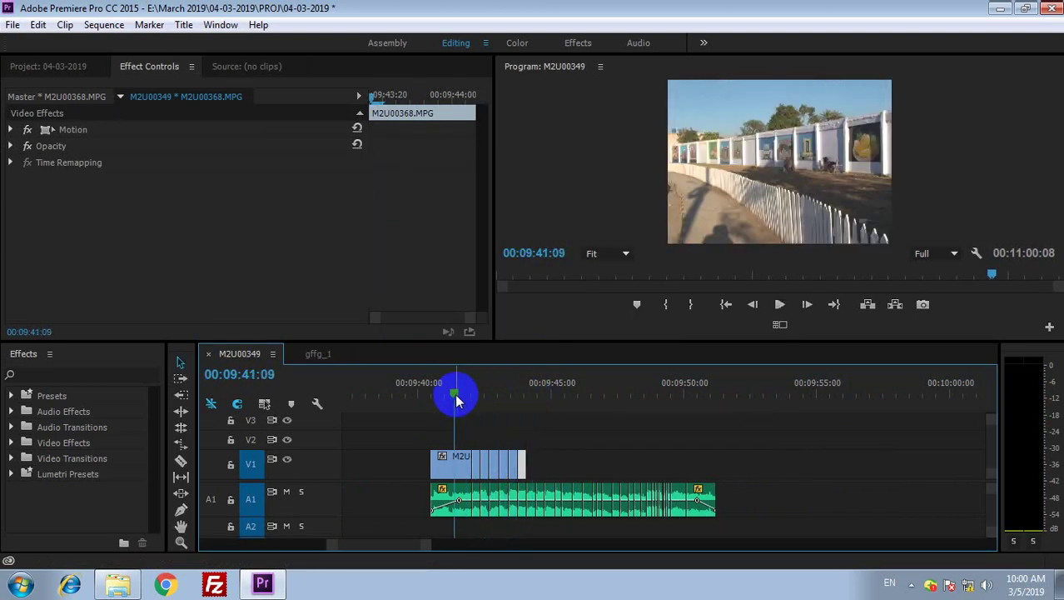
key(space)
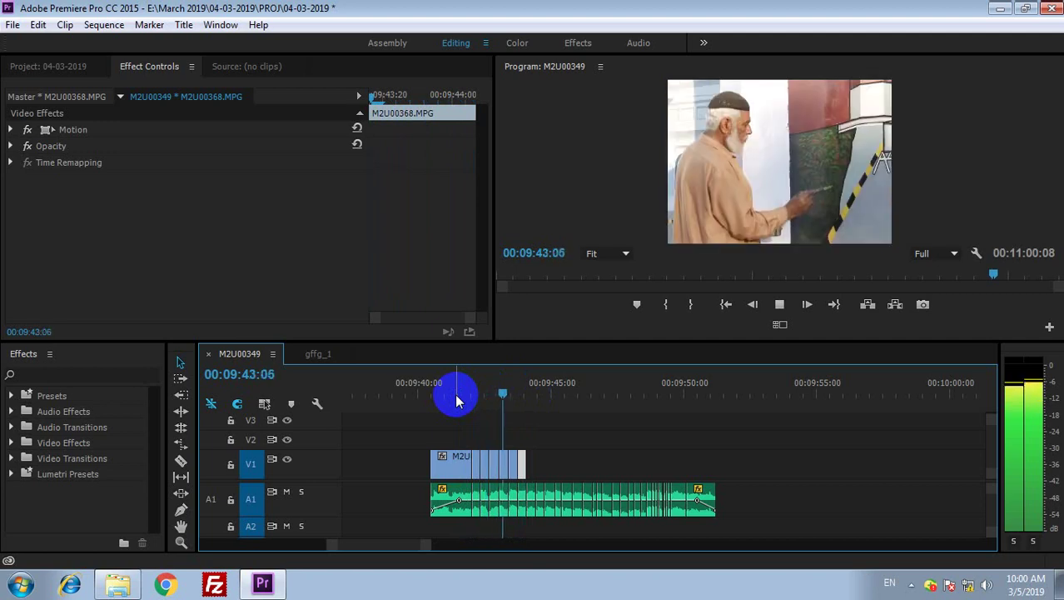
key(space)
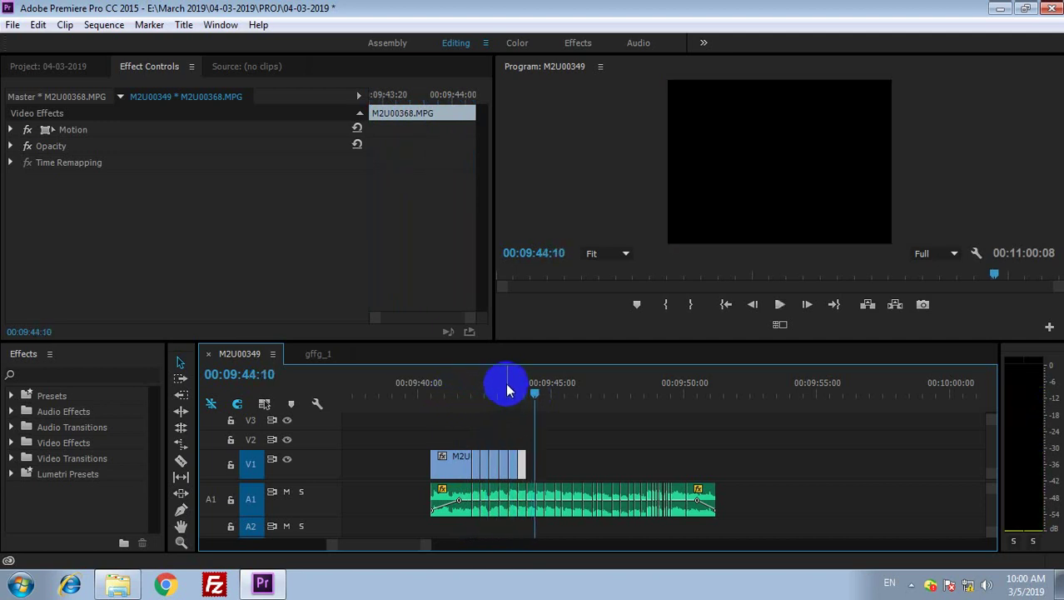
click(464, 391)
key(space)
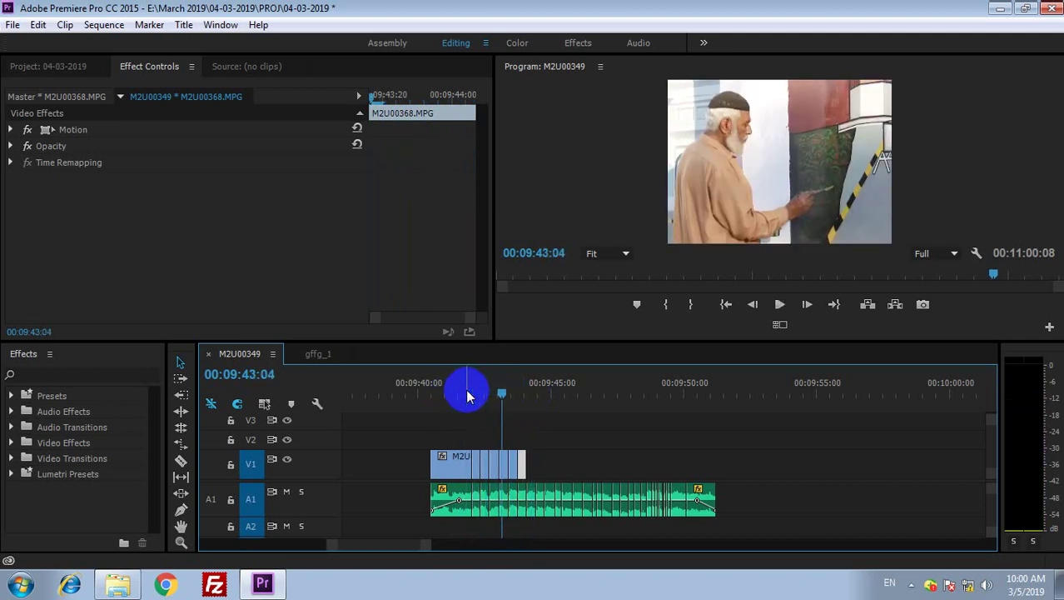
click(474, 391)
key(space)
key(space)
Examine how clip M2U00358.MPG lines up with the music cuts around 00:09:42:12
key(=)
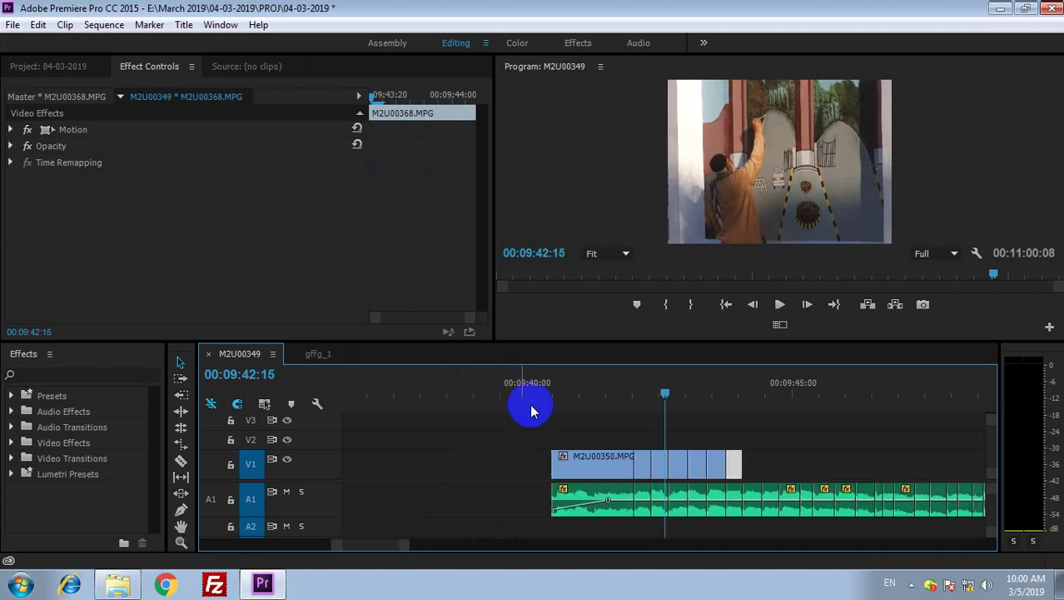
click(615, 393)
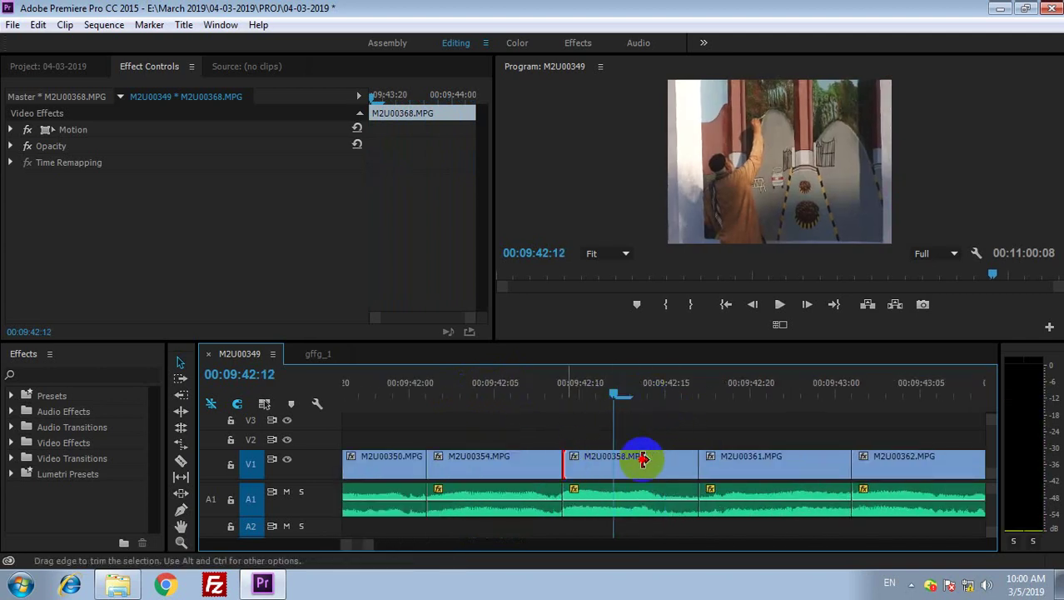
drag(644, 459, 583, 458)
key(-)
key(-)
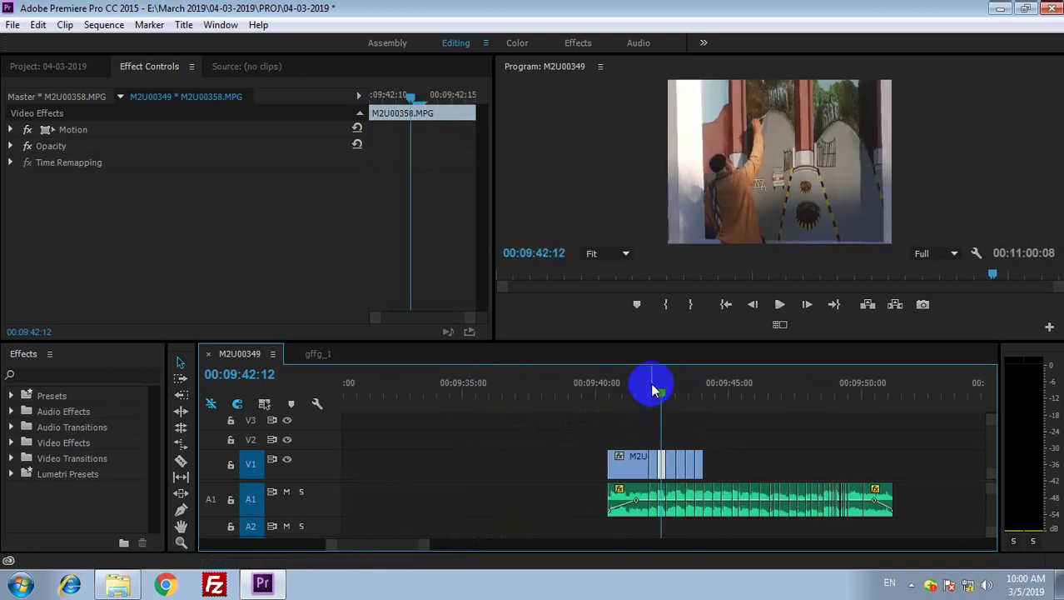
Play the music from its start and check the picture changes between 00:09:42:08 and 00:09:42:16
click(608, 393)
key(space)
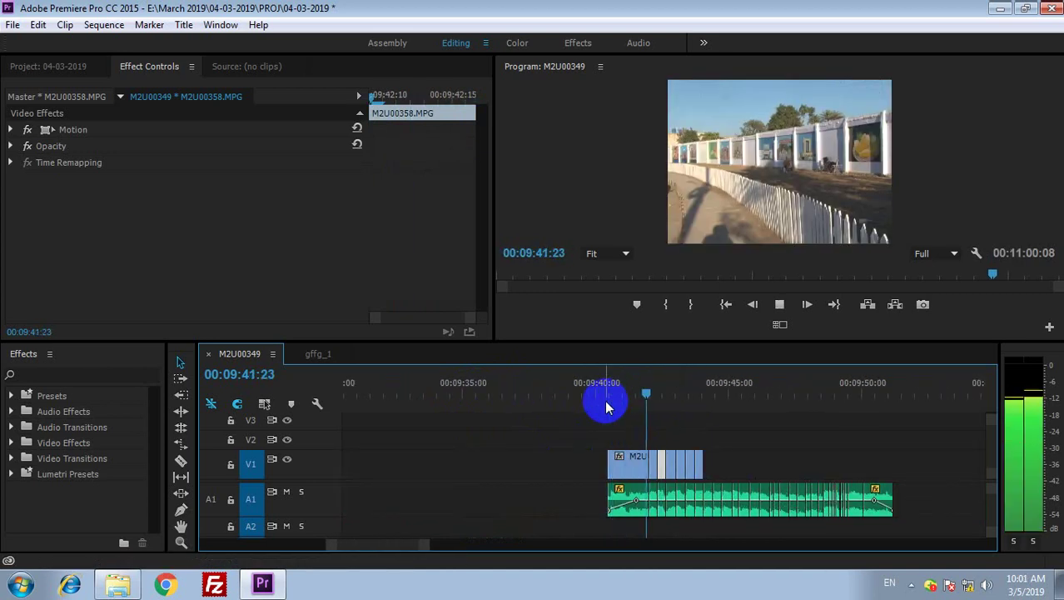
click(658, 406)
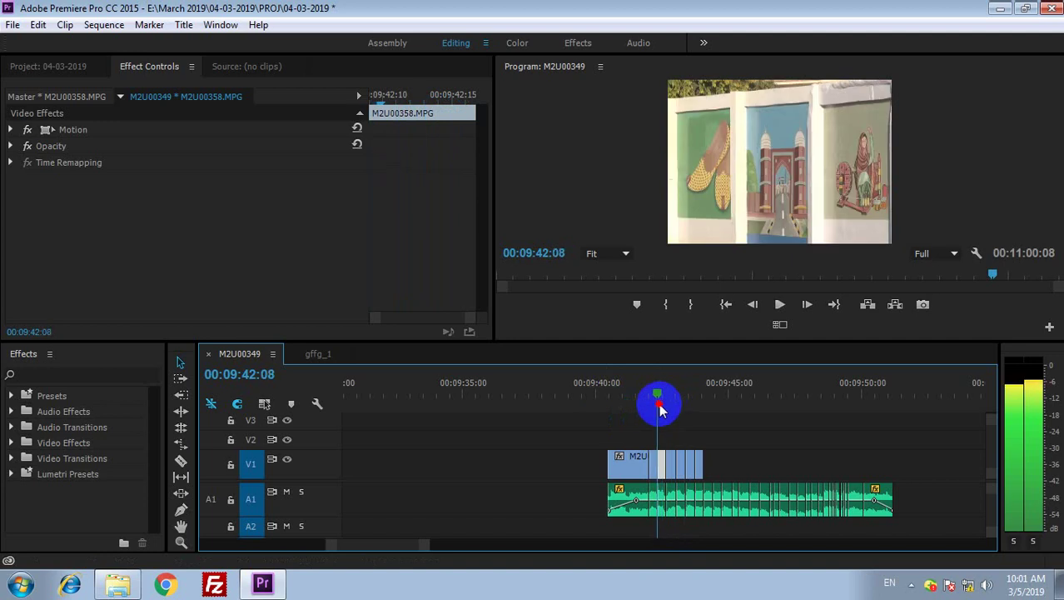
drag(660, 408, 683, 418)
key(equal)
key(equal)
key(equal)
click(667, 470)
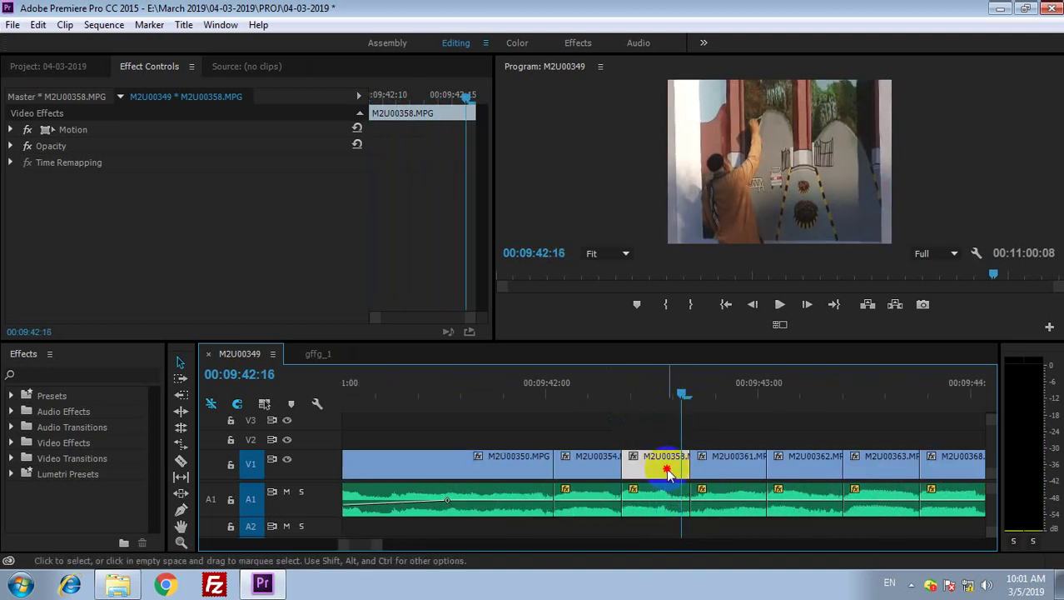
drag(656, 466, 591, 429)
click(376, 403)
drag(672, 436, 588, 436)
drag(523, 434, 622, 435)
drag(460, 434, 623, 449)
drag(641, 445, 655, 465)
Play back the first V1 clips with the music again to compare the cuts with the beat
drag(574, 395, 438, 412)
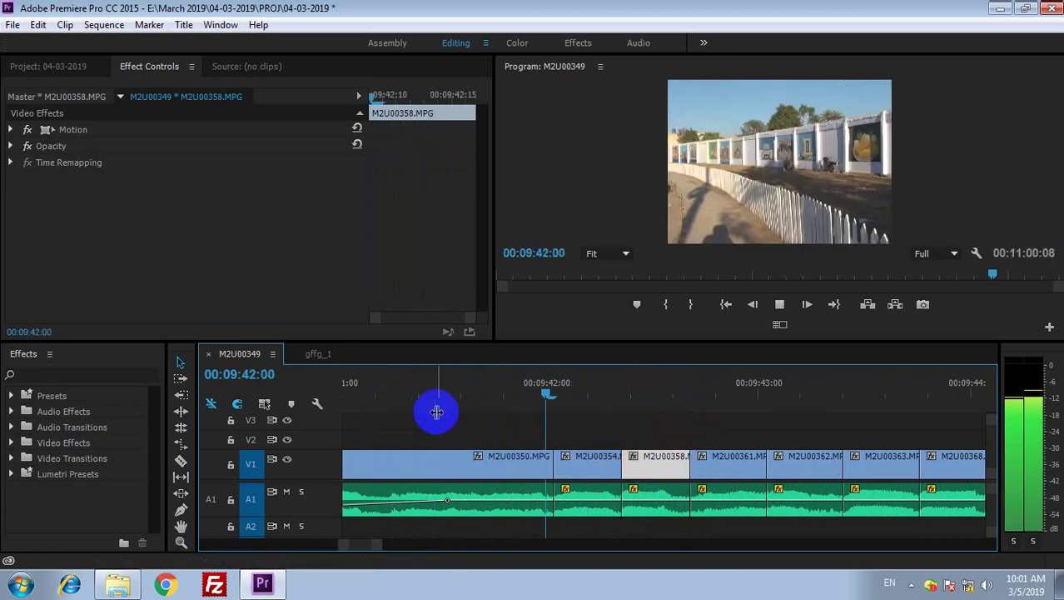
key(minus)
key(minus)
key(minus)
key(minus)
key(minus)
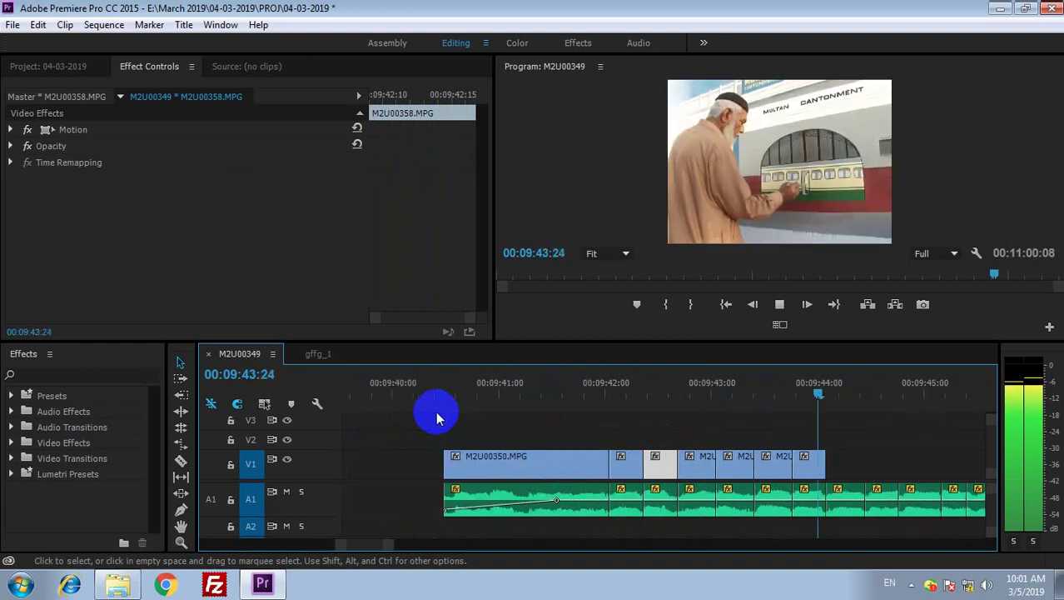
Move a group of the later V1 clips up to V2 over the music, starting at about 00:09:45
key(minus)
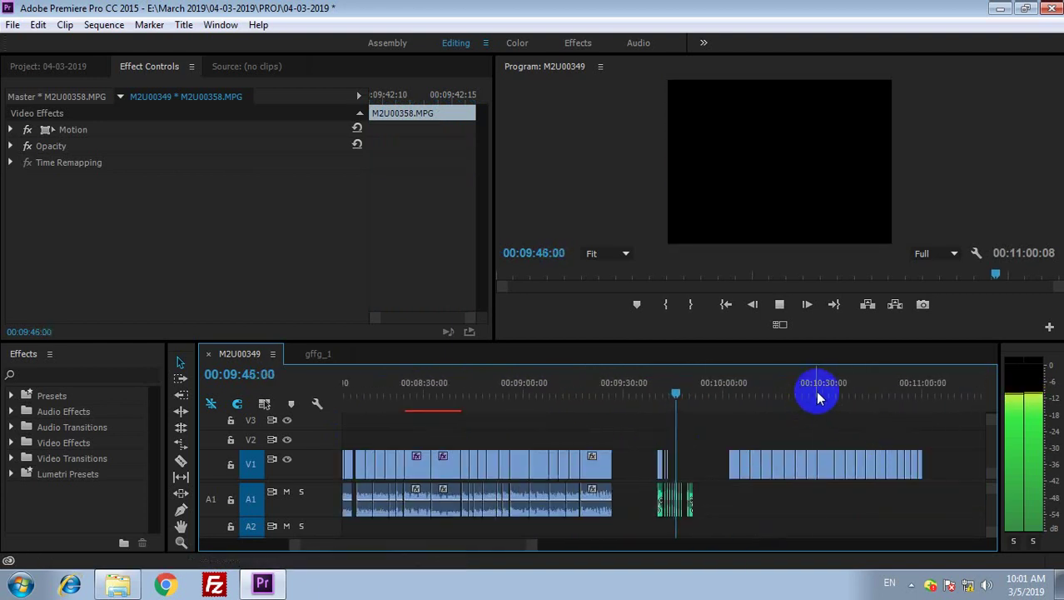
drag(820, 394, 682, 441)
click(683, 396)
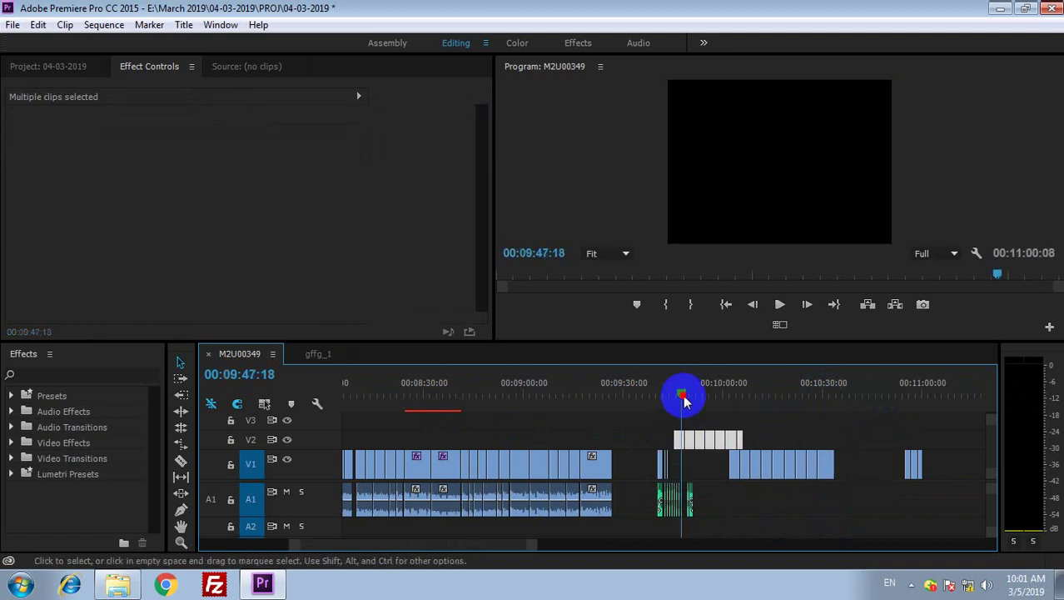
Move M2U00398.MPG from V2 to the end of the beat-cut clips on V1 and trim its end to the next music cut
key(equal)
key(equal)
key(equal)
key(equal)
click(606, 463)
drag(584, 441, 531, 473)
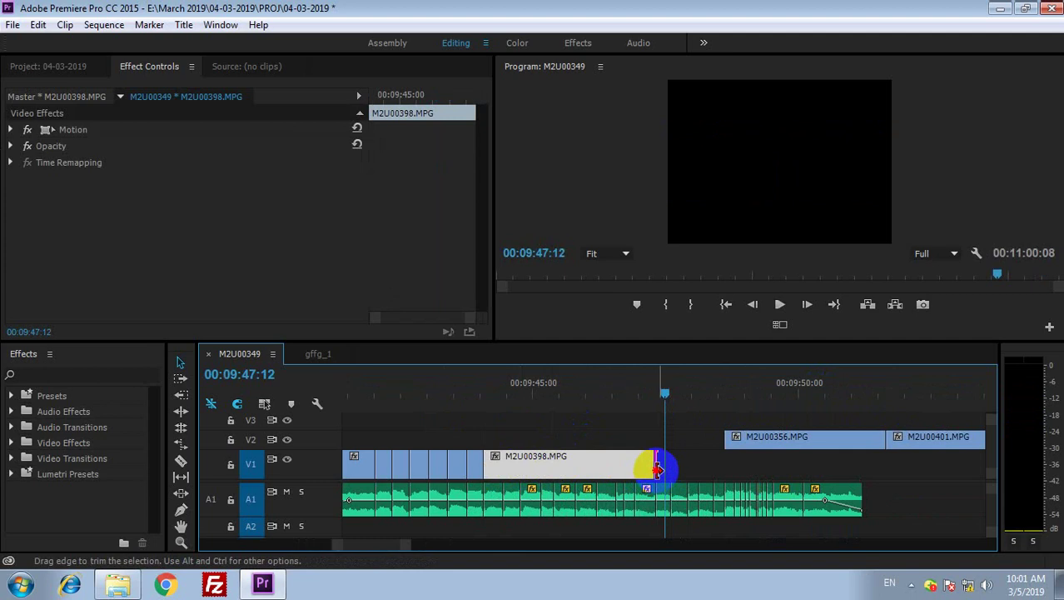
drag(654, 463, 503, 463)
Place M2U00356.MPG and M2U00401.MPG one after the other on V1 behind M2U00398.MPG, trimming each to its music segment
drag(762, 440, 539, 472)
drag(665, 463, 519, 468)
drag(916, 442, 541, 466)
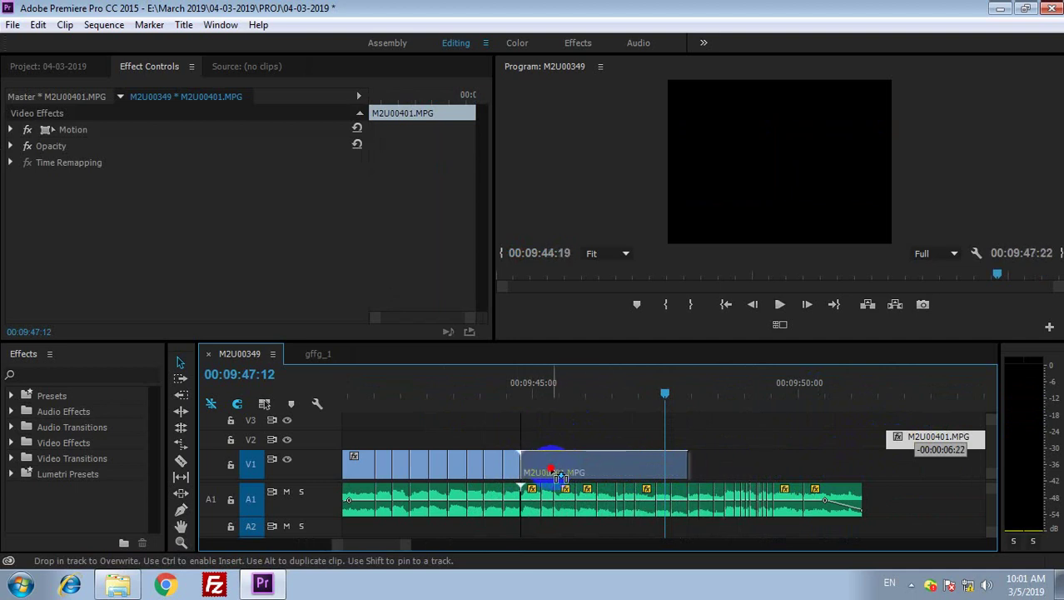
drag(683, 460, 551, 468)
Play the sequence from about 00:09:43 to check the new V1 cuts against the beat
key(minus)
click(543, 389)
key(space)
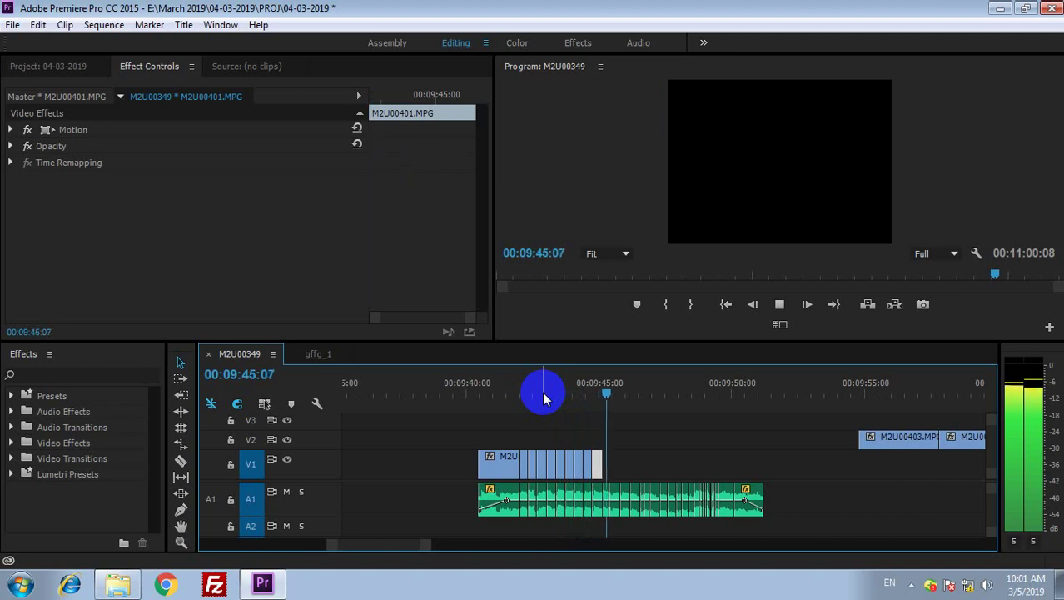
key(space)
Move M2U00403.MPG onto V1 directly after M2U00401.MPG and trim its end to the music cut at about 00:09:46
click(903, 389)
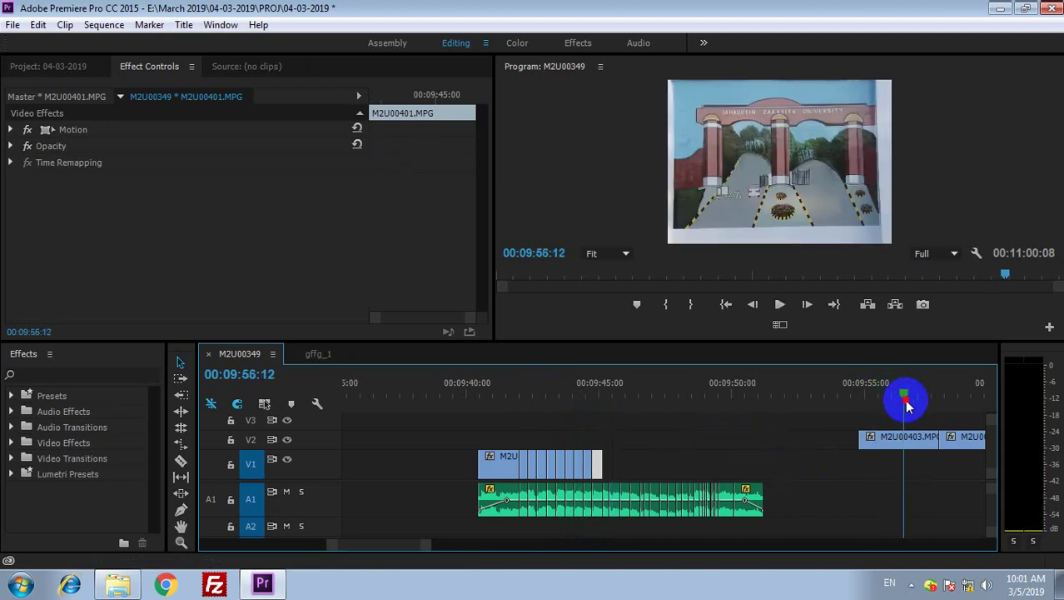
drag(908, 440, 637, 454)
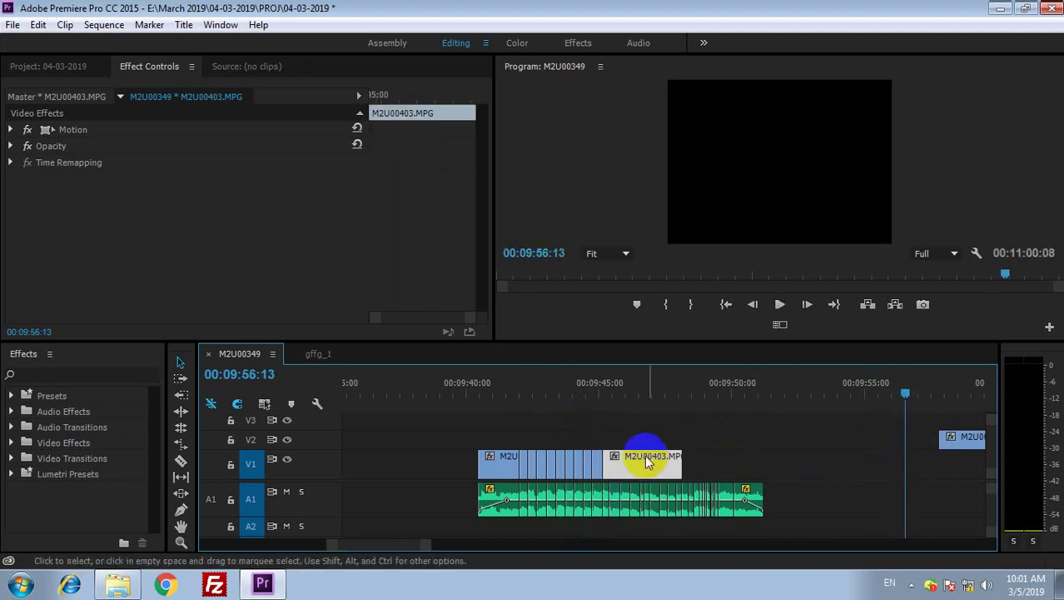
click(598, 390)
key(space)
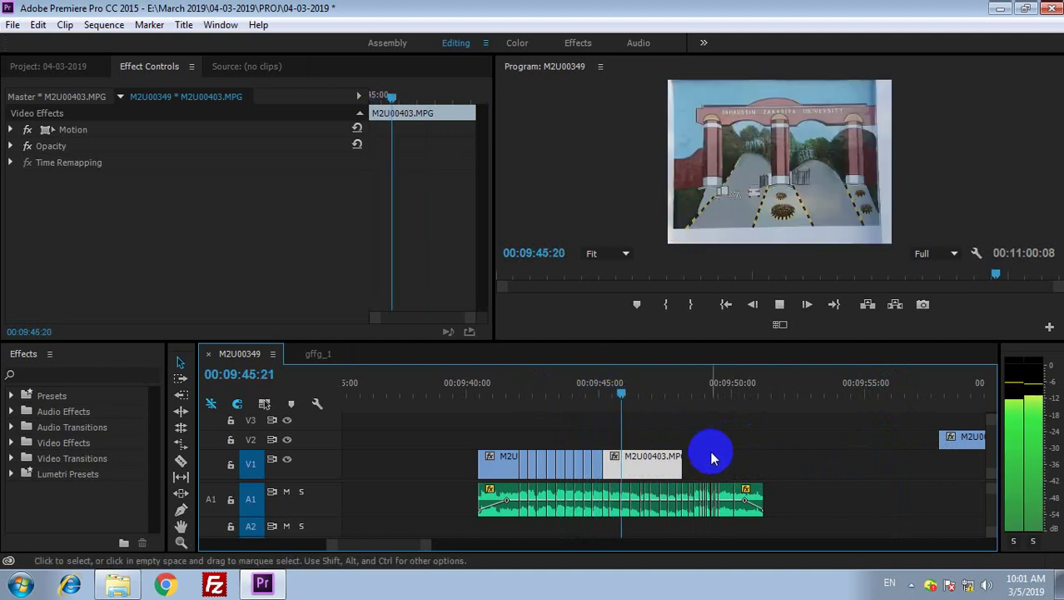
key(space)
drag(693, 451, 629, 464)
Animate the Scale of M2U00403.MPG with keyframes from 100 at the clip's start to 110 at its end
click(612, 385)
click(625, 466)
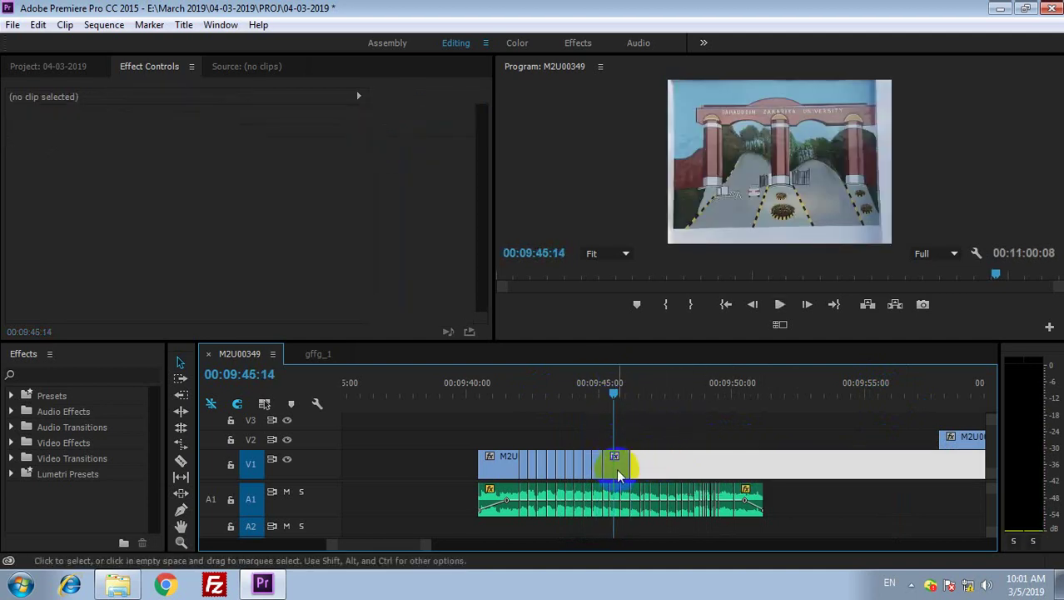
click(573, 454)
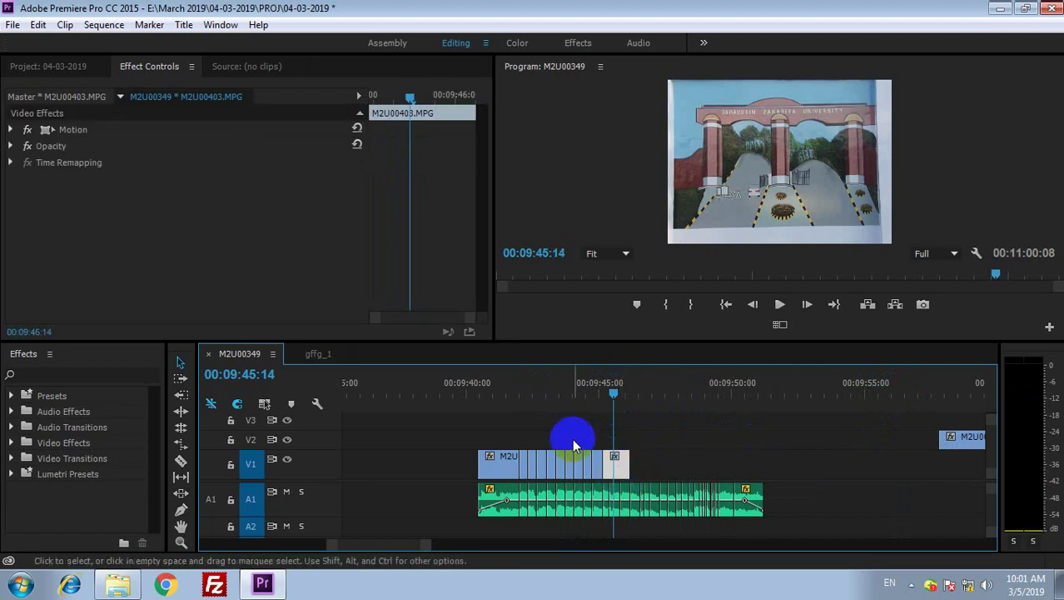
click(12, 130)
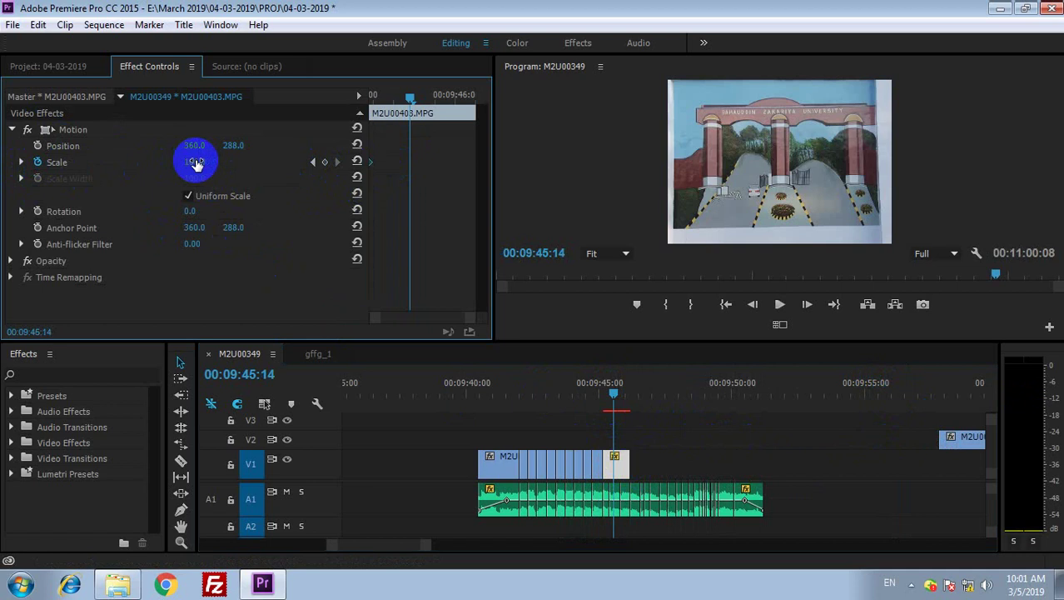
drag(202, 161, 216, 163)
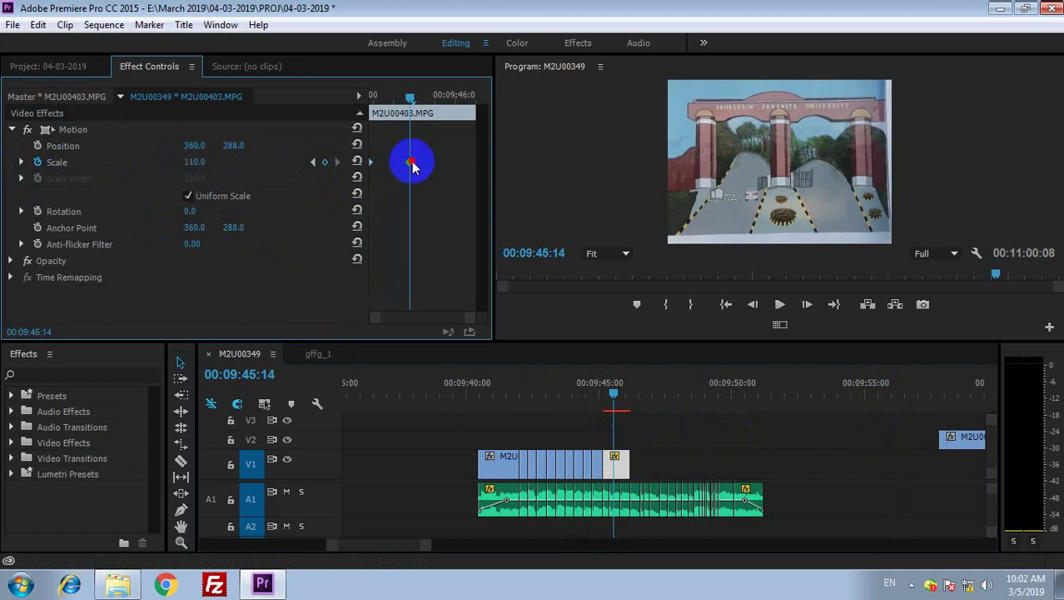
drag(411, 163, 483, 166)
Play back M2U00403.MPG with the music to review its scale animation
drag(614, 390, 590, 389)
key(space)
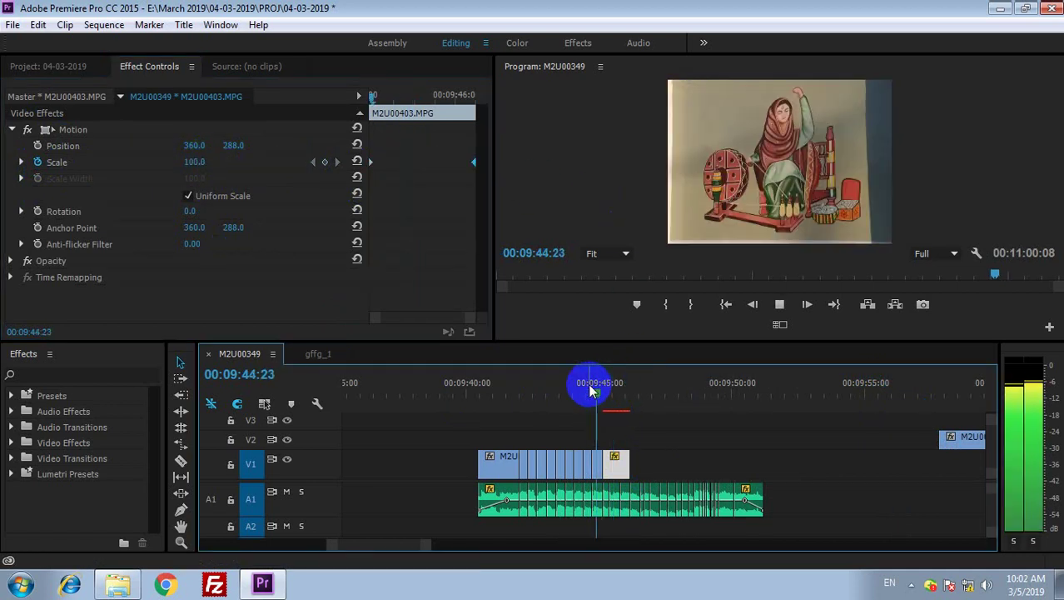
key(space)
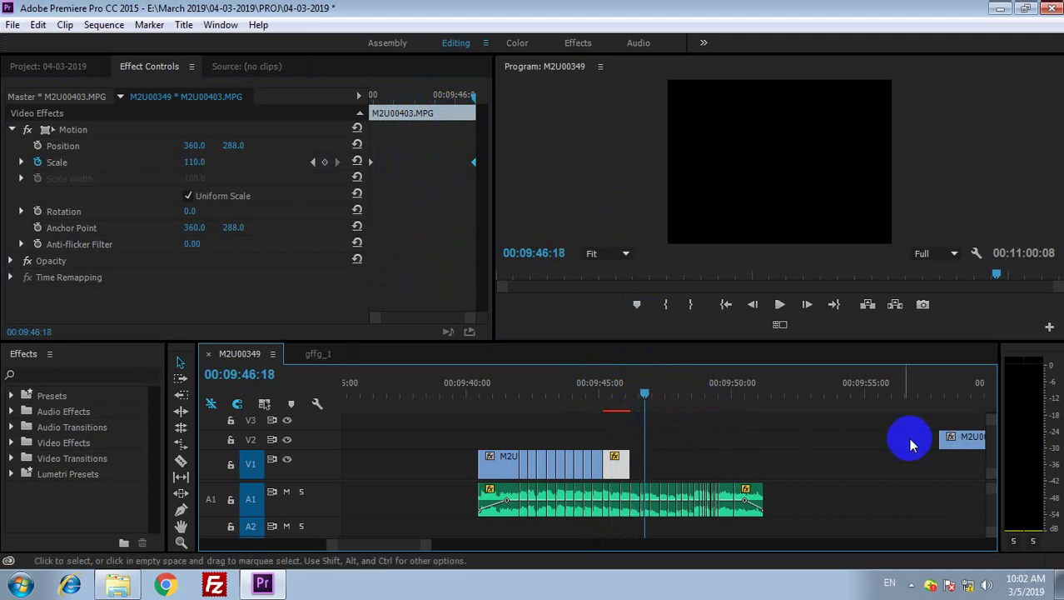
Place M2U00414.MPG on V1 directly after M2U00403.MPG, play it with the music and trim its end to the next beat
drag(962, 445, 647, 461)
click(609, 384)
key(space)
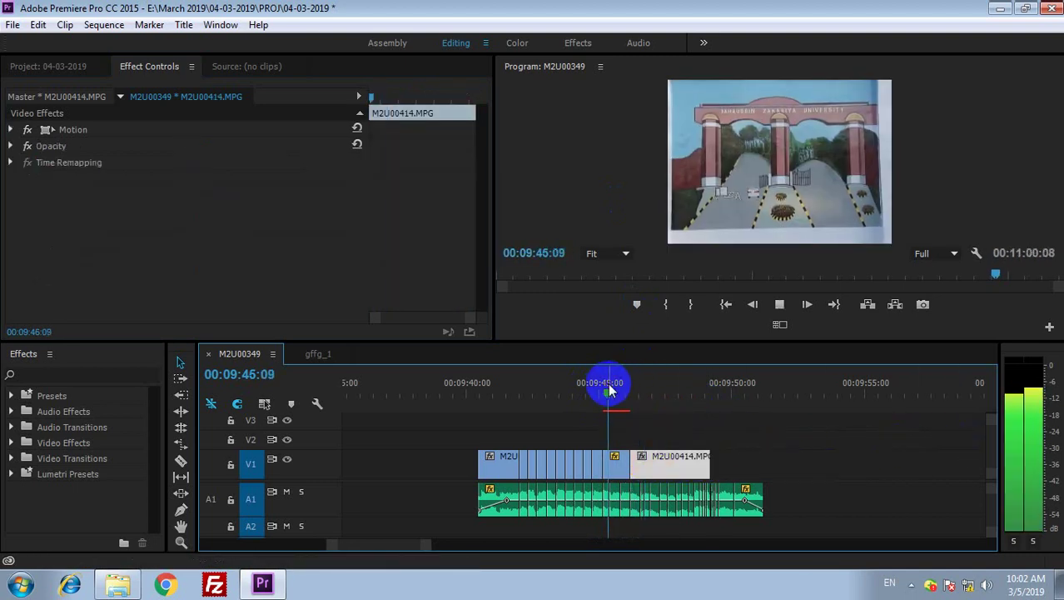
key(space)
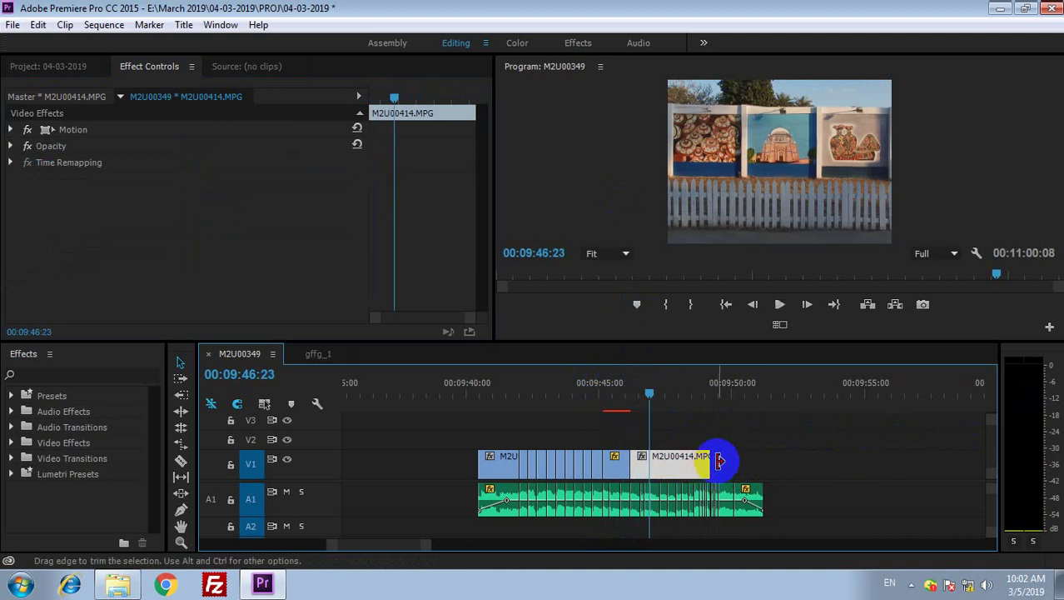
click(638, 392)
drag(717, 463, 641, 466)
Preview the remaining V2 clips, move M2U00379.MPG onto V1 directly after M2U00414.MPG and save the project
click(730, 460)
key(minus)
key(minus)
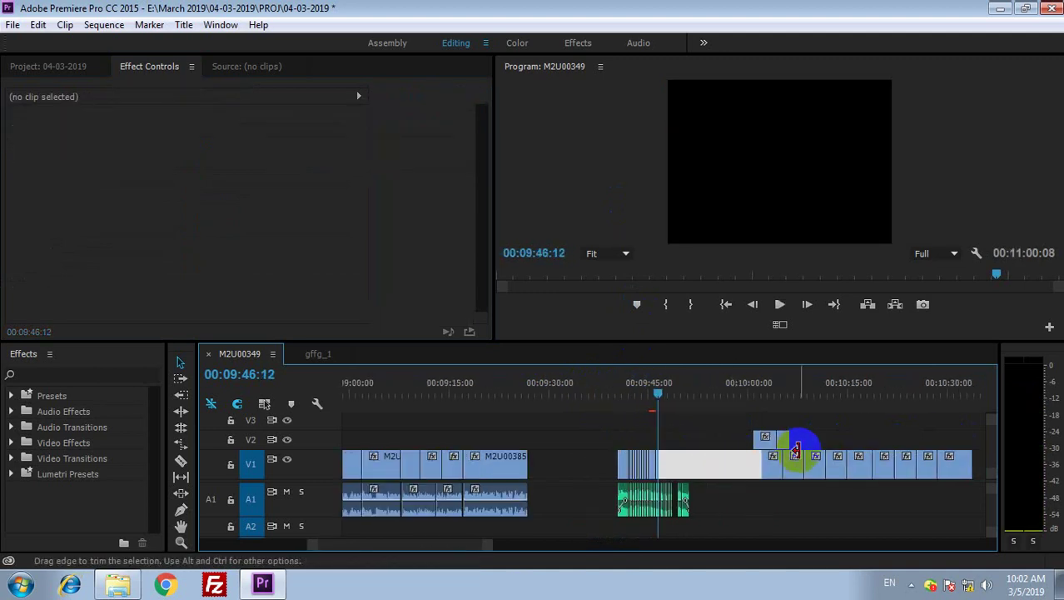
key(equal)
click(871, 388)
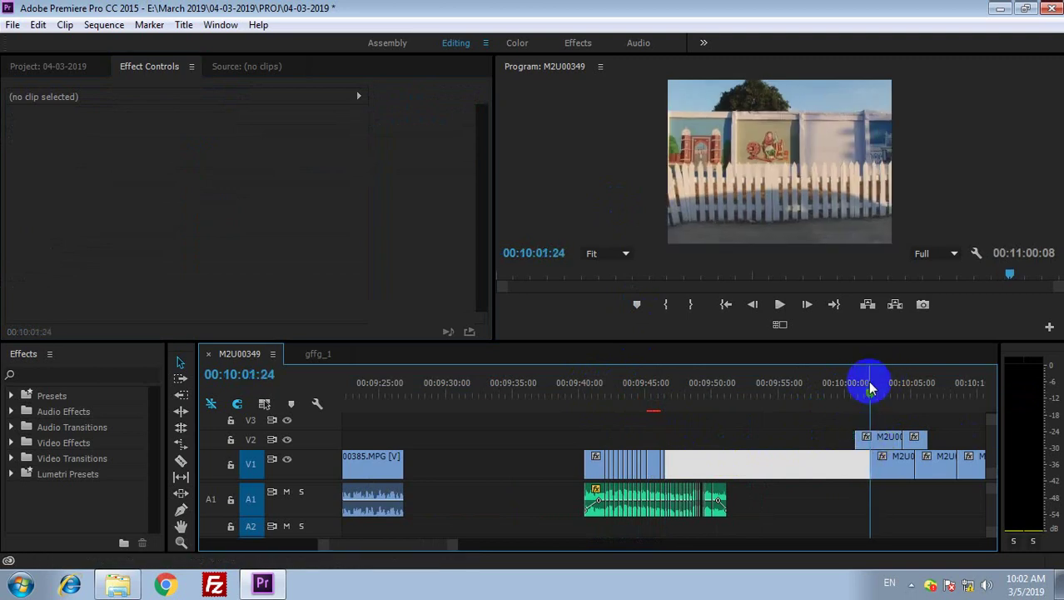
drag(871, 388, 920, 391)
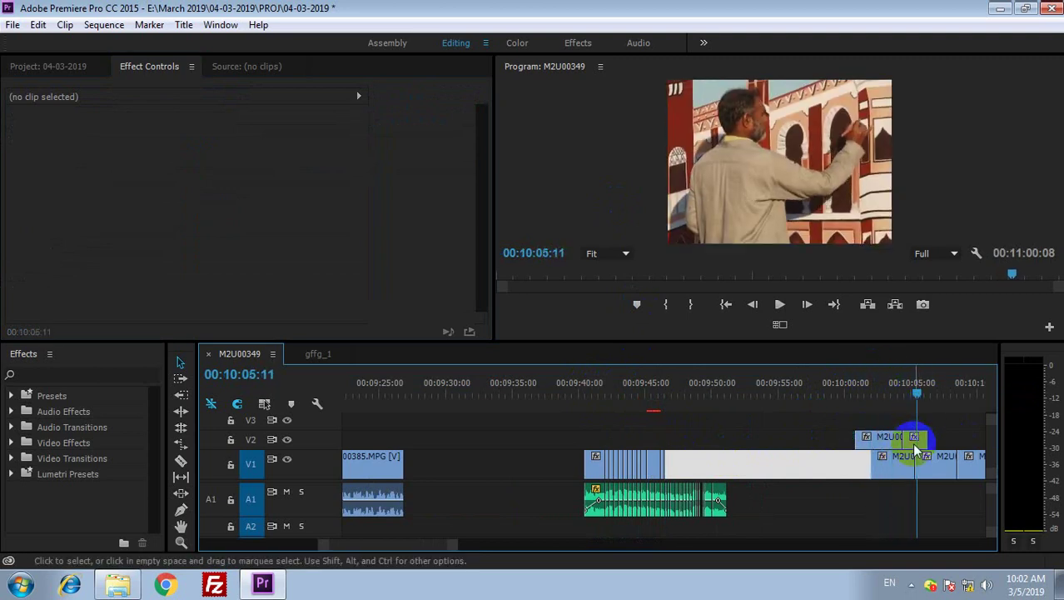
mouse_move(914, 442)
mouse_down()
mouse_move(600, 474)
mouse_move(608, 482)
mouse_up()
key(ctrl+s)
Trim the end of M2U00379.MPG on V1 to the next cut in the music
click(678, 391)
key(equal)
key(equal)
key(equal)
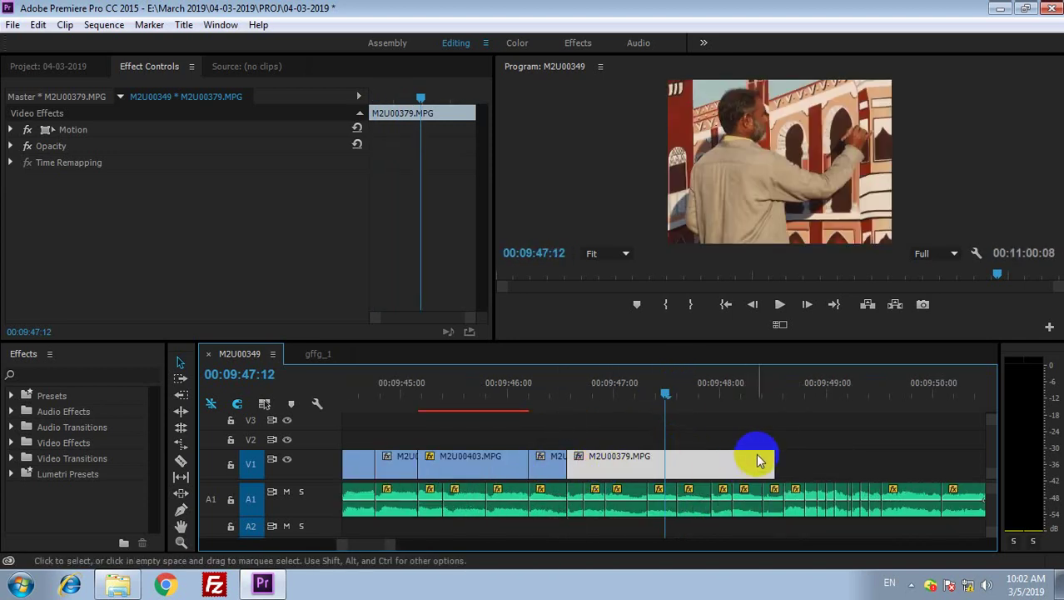
drag(774, 461, 584, 463)
Preview the last clip left on V2, M2U00413.MPG, and move it onto V1 directly after M2U00379.MPG
key(minus)
key(minus)
key(minus)
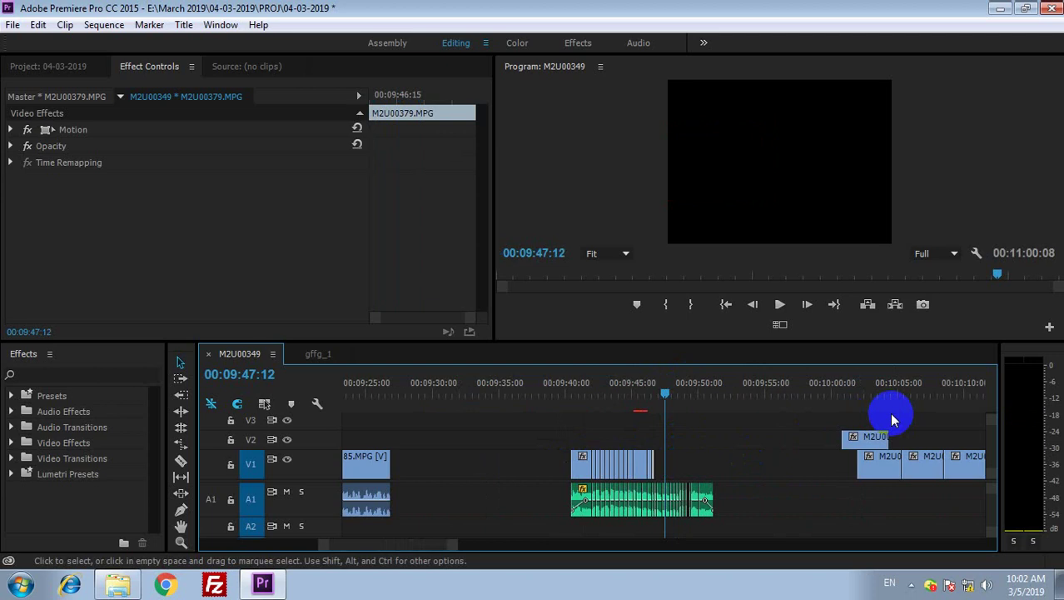
drag(850, 388, 876, 389)
drag(867, 440, 597, 474)
Split M2U00413.MPG on V1 with the Razor tool at successive music cuts up to about 00:09:49:12
click(676, 390)
key(equal)
key(equal)
key(equal)
drag(554, 393, 576, 413)
key(c)
click(576, 460)
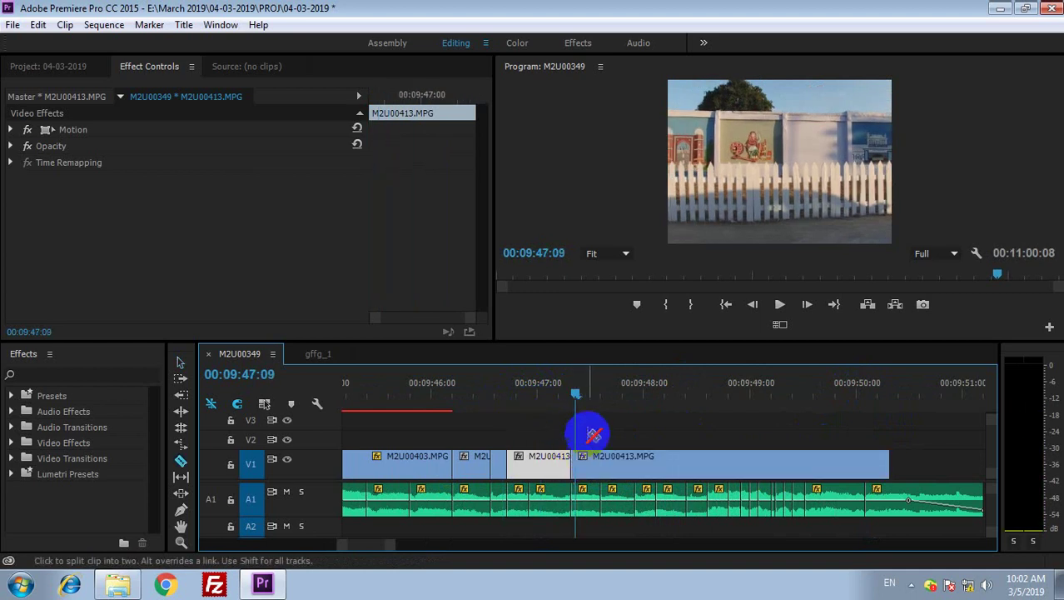
drag(589, 388, 816, 423)
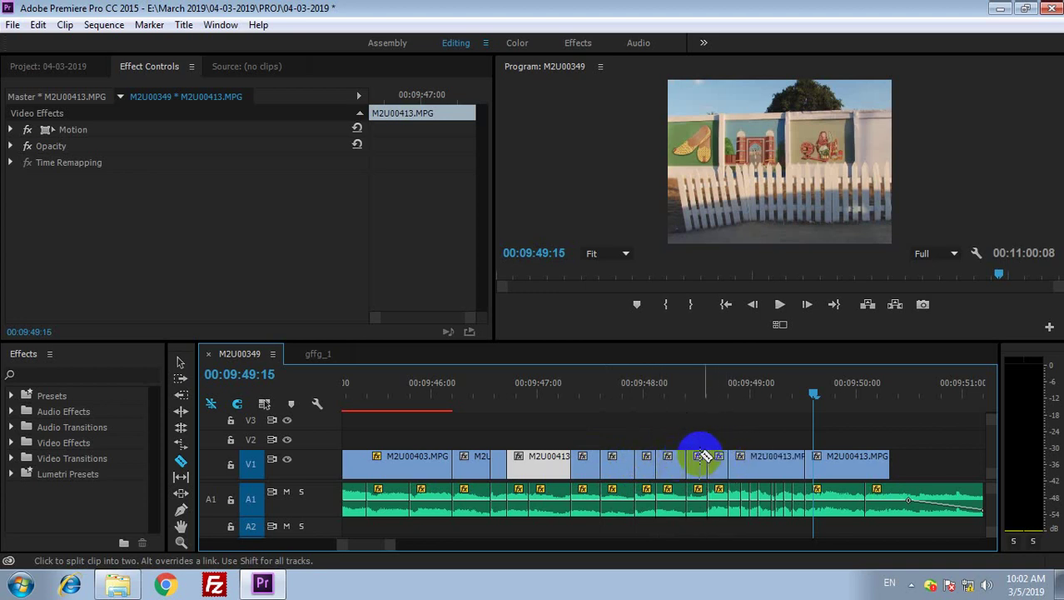
Delete the second piece of M2U00413.MPG and shift the following piece back against the first one
click(627, 469)
key(v)
key(Delete)
click(641, 473)
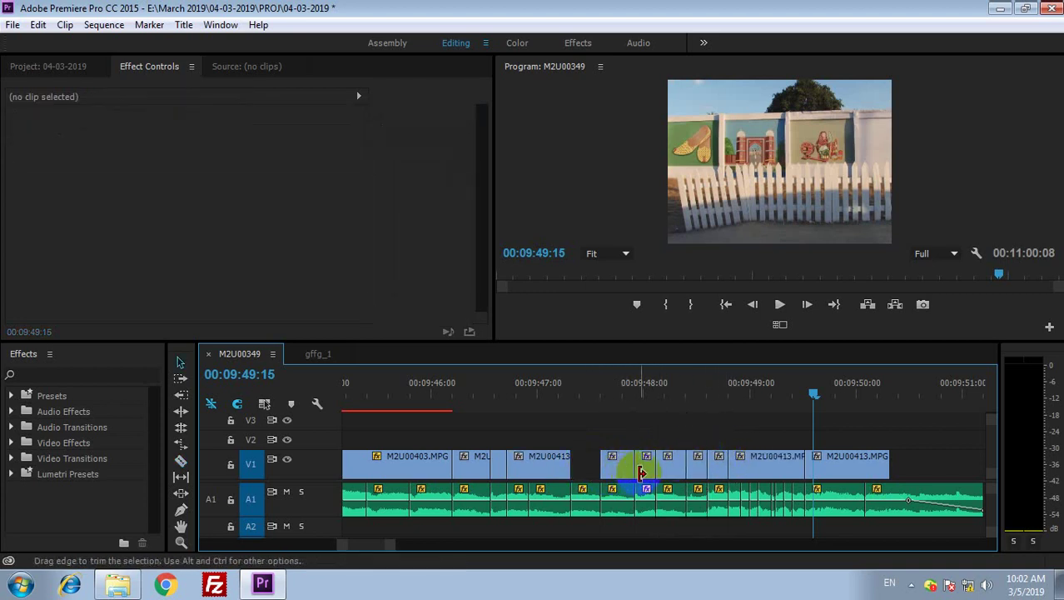
mouse_move(613, 467)
mouse_down()
mouse_move(586, 465)
mouse_move(600, 470)
mouse_up()
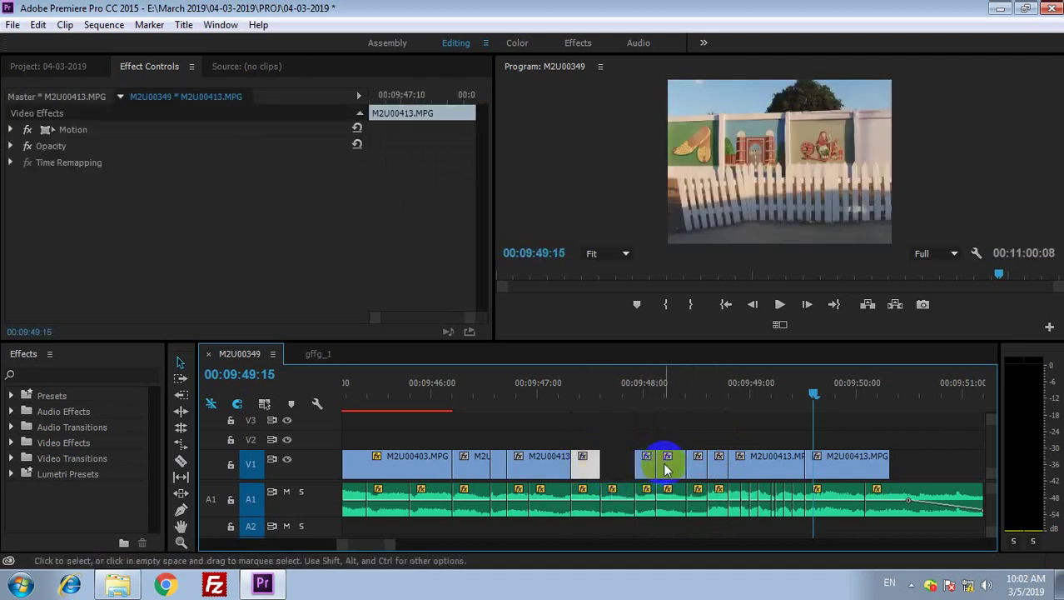
Delete the piece of M2U00413.MPG at about 00:09:48 and move the following pieces back to close the gaps
click(651, 467)
key(Delete)
drag(671, 467, 636, 464)
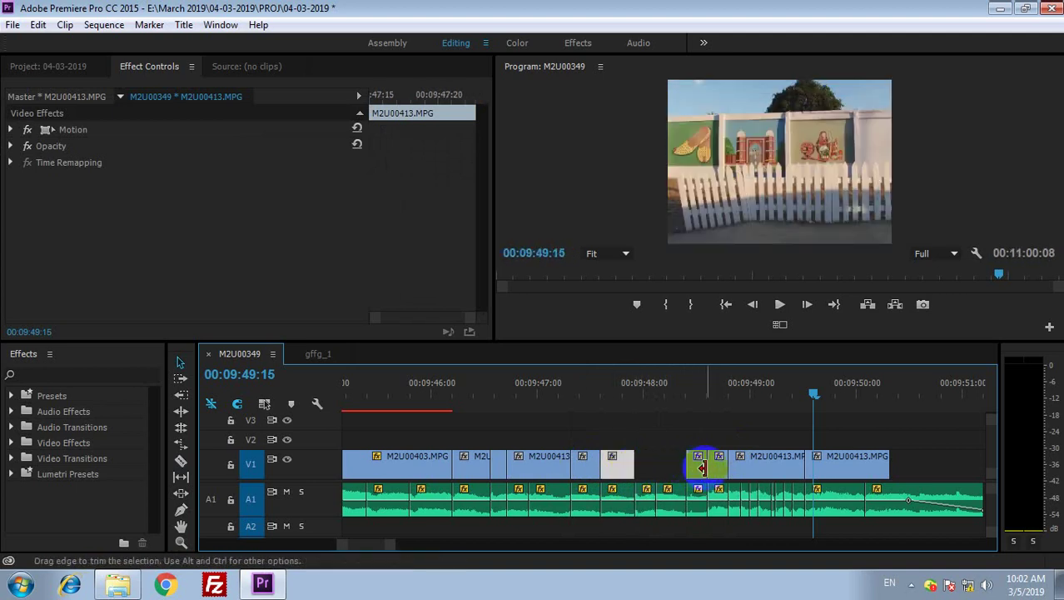
drag(701, 472, 645, 442)
Play the M2U00413.MPG pieces from about 00:09:46:07 to check their jumps against the beat
click(564, 403)
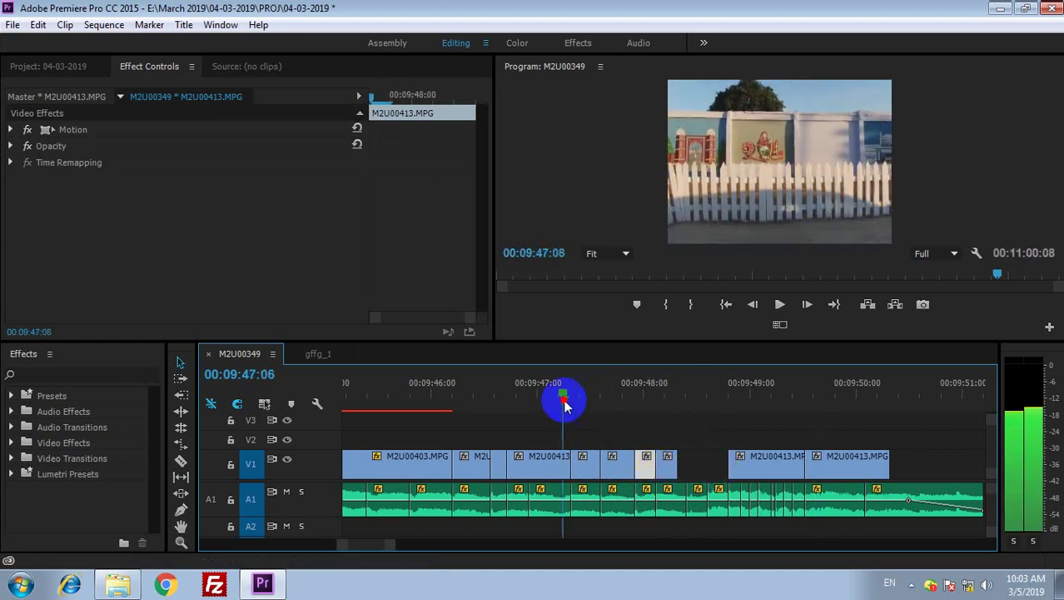
click(463, 405)
key(space)
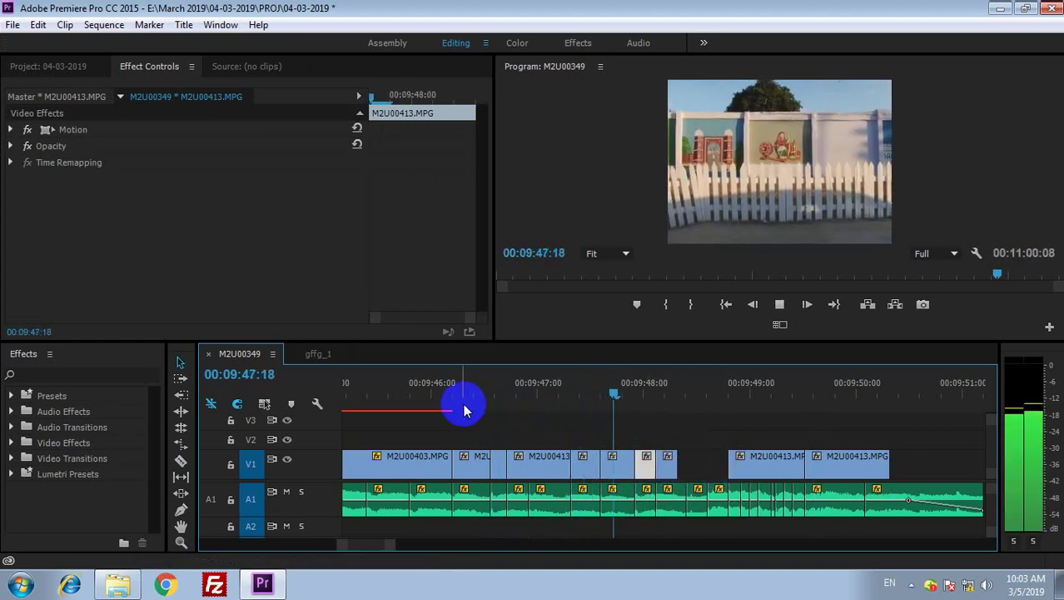
key(space)
Move the longer M2U00413.MPG piece back against the short pieces and delete the final leftover piece
drag(716, 393, 814, 414)
drag(778, 465, 726, 463)
click(827, 459)
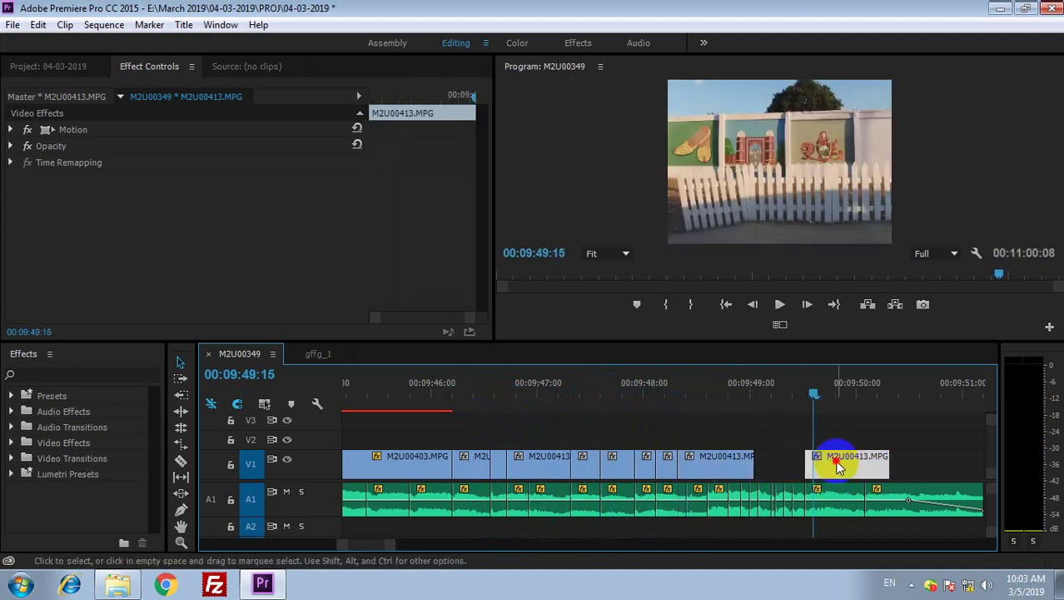
key(Delete)
Play back the shortened M2U00413.MPG section with the music and find where it ends near 00:09:49
click(506, 403)
key(space)
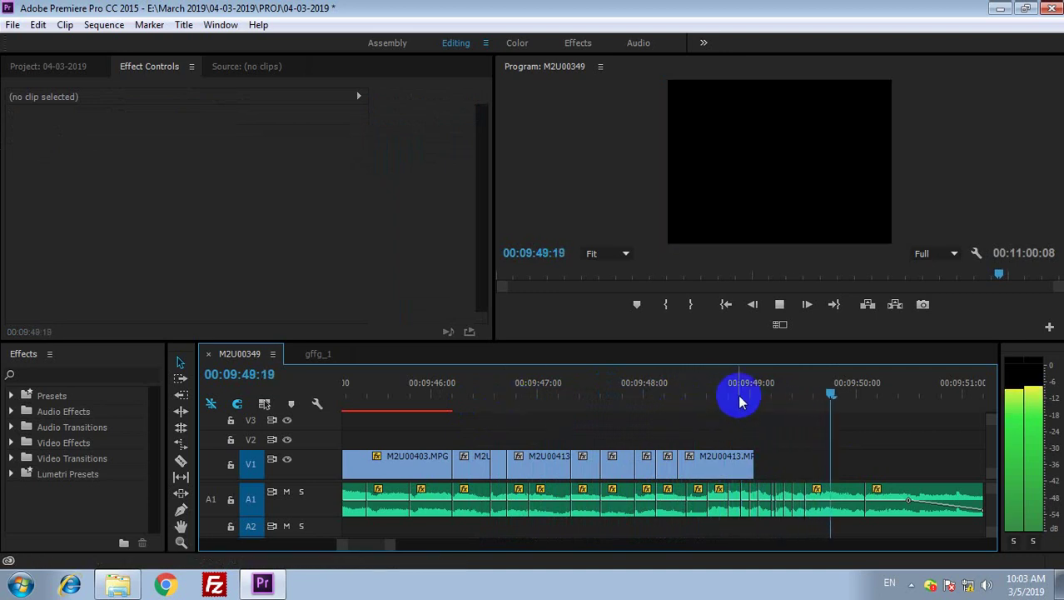
drag(739, 396, 756, 403)
Move the next group of later clips closer, placing M2U00391.MPG on V1 directly after the last M2U00413.MPG piece
key(minus)
key(minus)
key(minus)
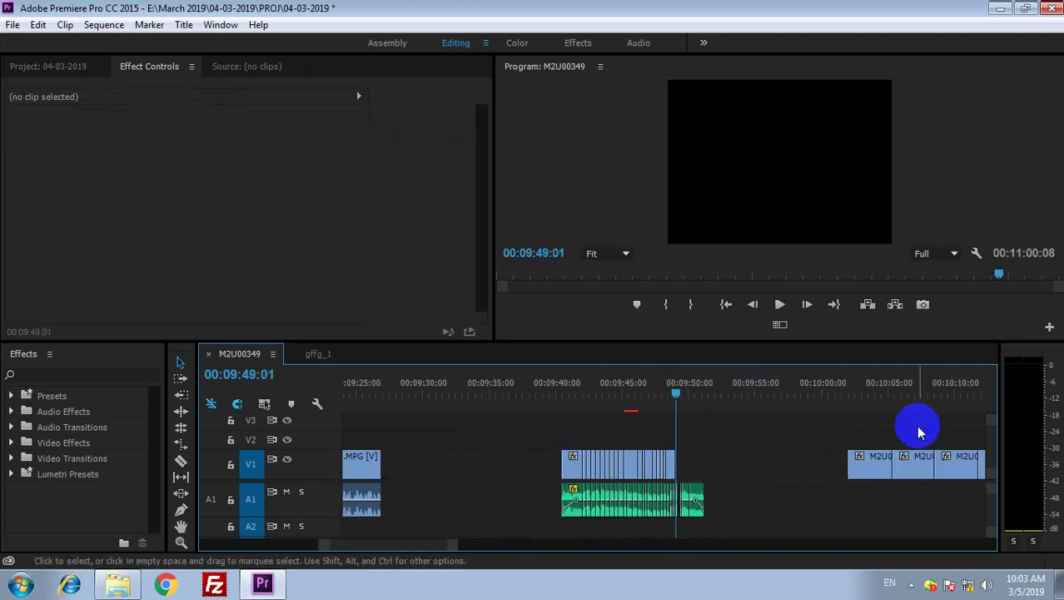
key(minus)
click(825, 405)
drag(841, 416, 660, 461)
Trim the end of M2U00391.MPG on V1 to the music cut at about 00:09:49:05
click(676, 382)
key(equal)
key(equal)
key(=)
key(=)
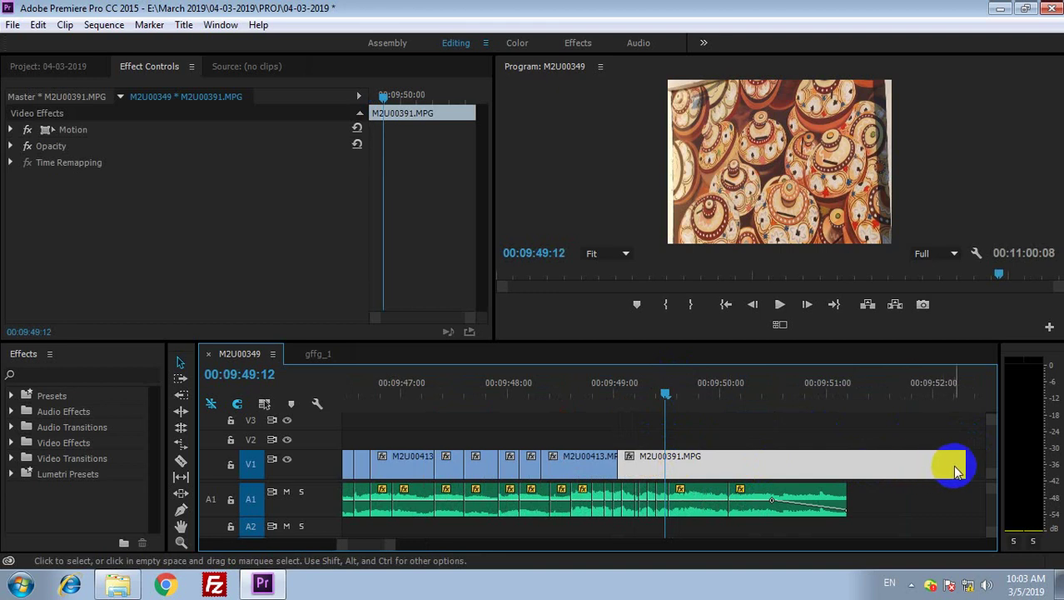
drag(965, 466, 640, 466)
Place M2U00392.MPG on V1 directly after M2U00391.MPG, trim it to its short music segment and save the project
key(minus)
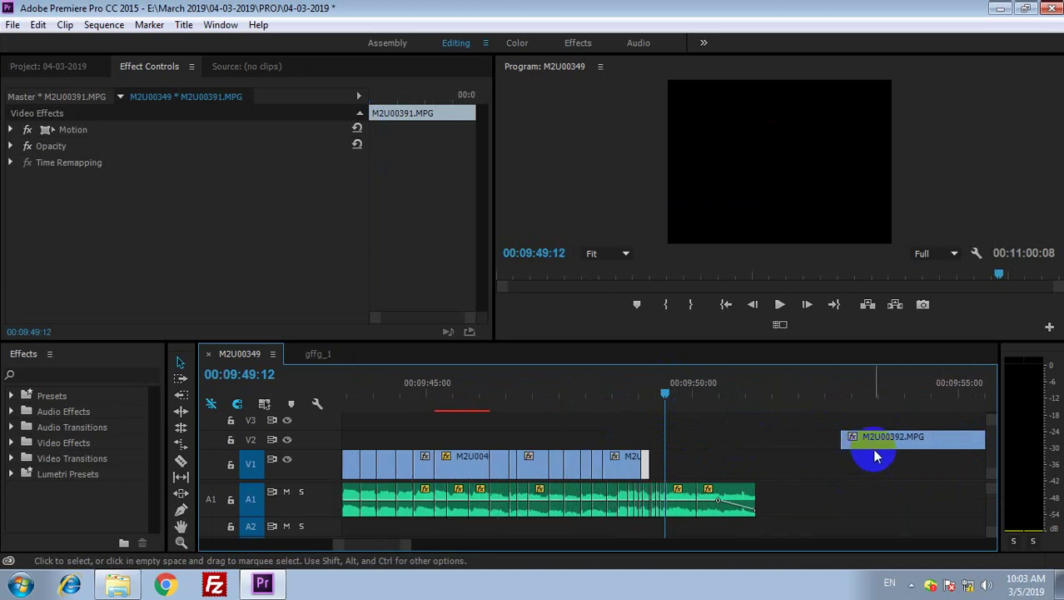
drag(875, 456, 693, 469)
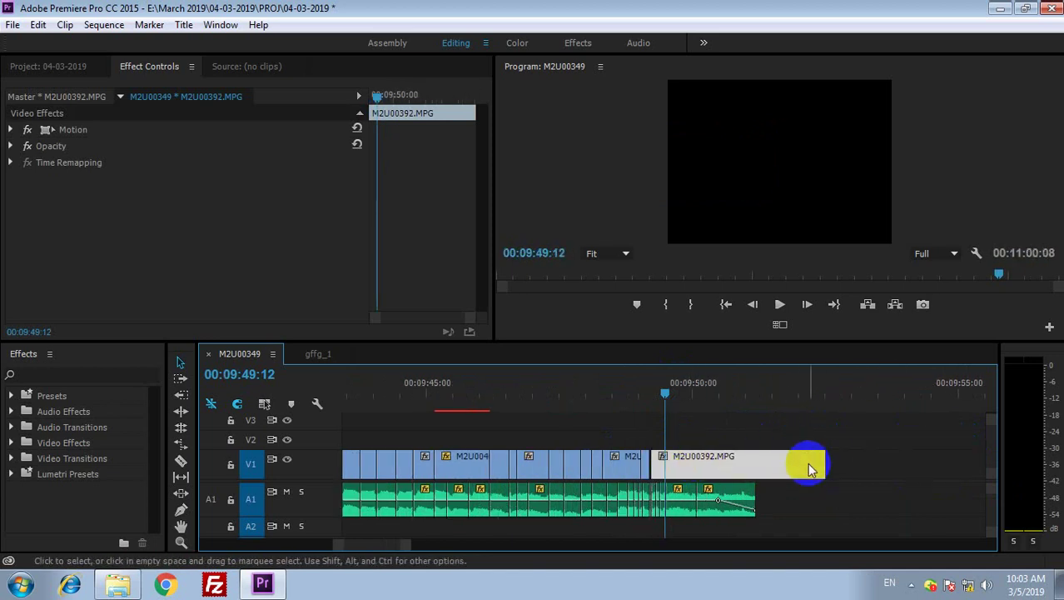
drag(816, 465, 647, 460)
click(657, 386)
key(equal)
key(equal)
key(equal)
key(ctrl+s)
Move M2U00394.MPG from V2 down onto V1 over the last part of the music
key(minus)
key(minus)
key(minus)
key(minus)
key(minus)
drag(769, 442, 691, 464)
Move M2U00394.MPG back against M2U00392.MPG and trim its end to the music cut at about 00:09:49:08
click(685, 384)
key(equal)
key(equal)
key(equal)
click(681, 464)
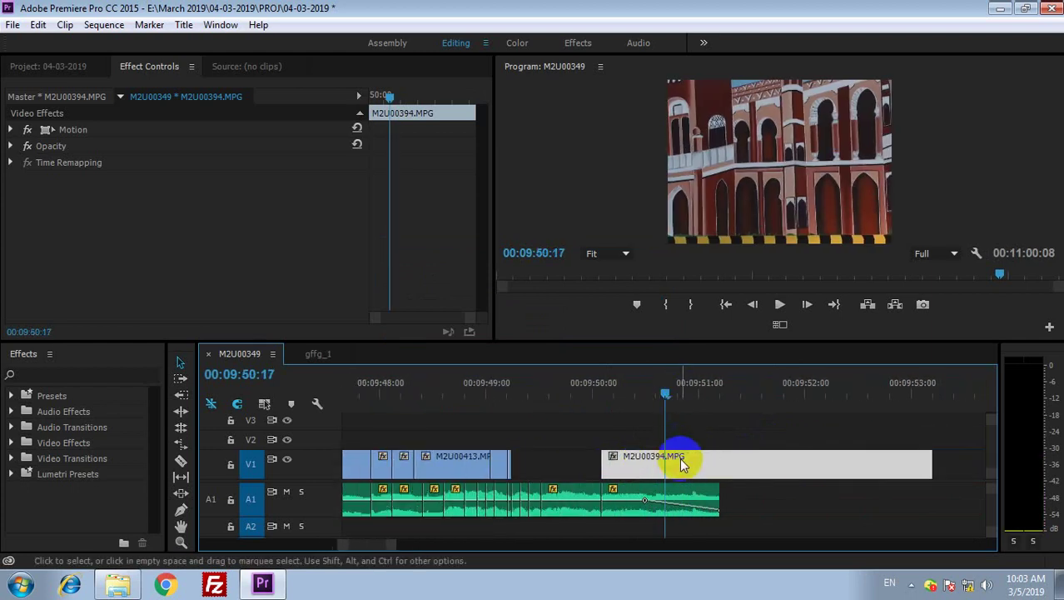
drag(629, 470, 571, 475)
drag(837, 464, 516, 464)
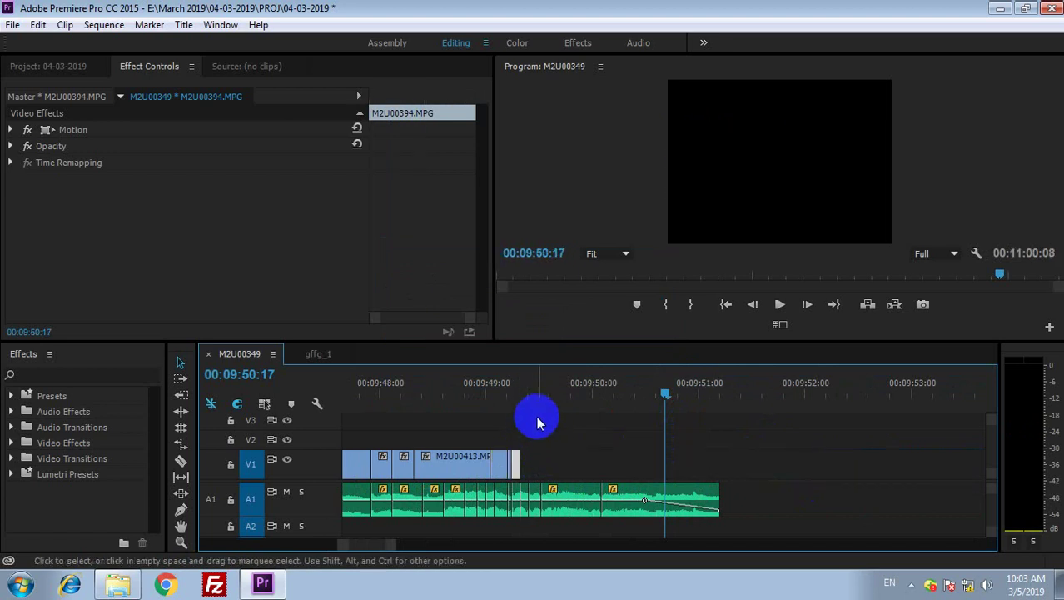
click(518, 399)
key(=)
key(=)
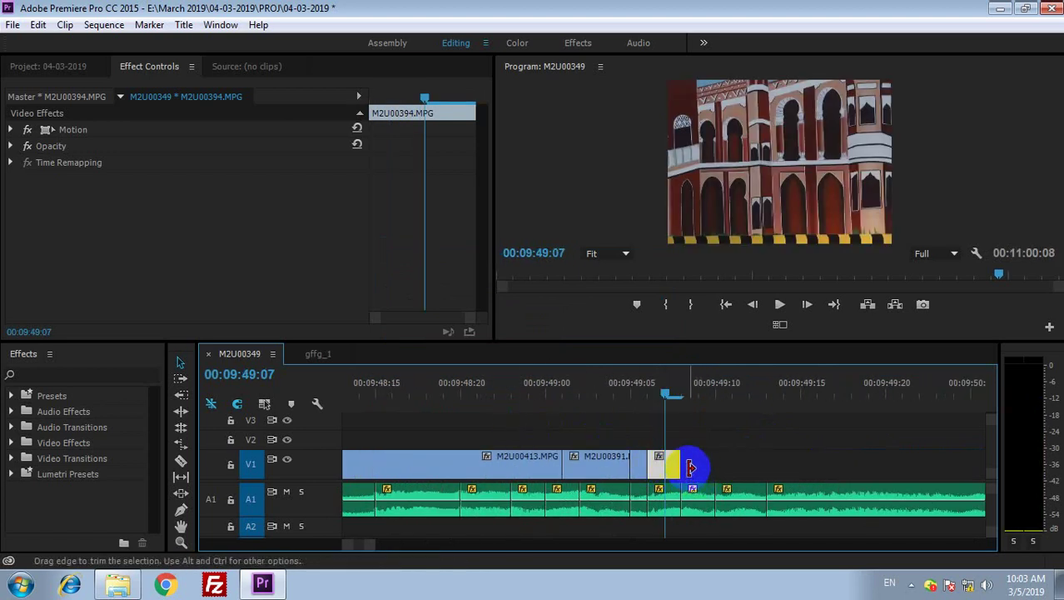
Extend the end of M2U00394.MPG on V1 over the last music segments and split it at the music cut at about 00:09:49:08
drag(691, 467, 891, 466)
key(minus)
drag(672, 389, 766, 416)
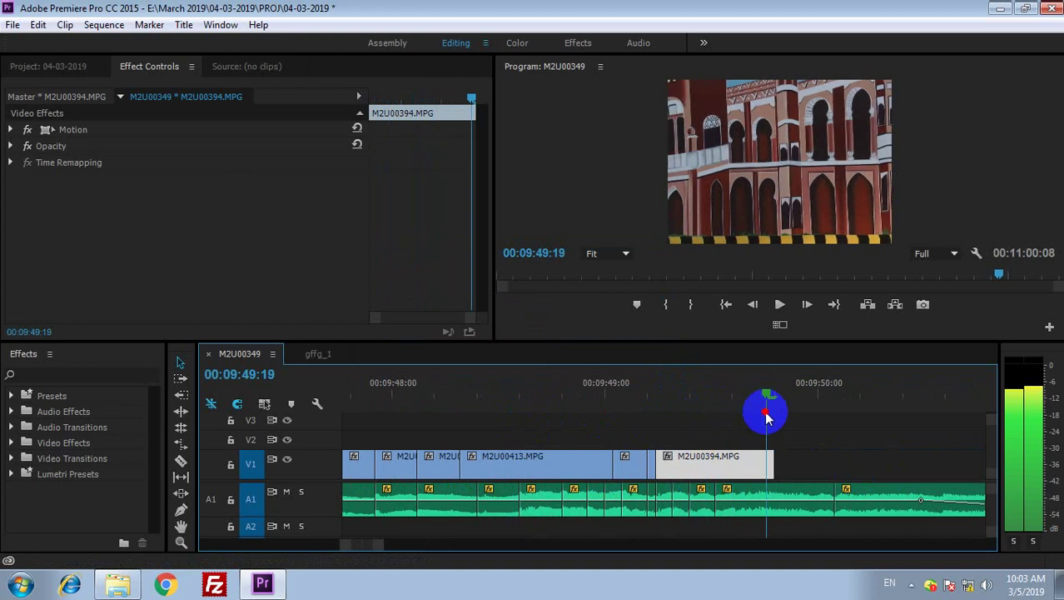
drag(773, 464, 894, 454)
key(minus)
click(680, 394)
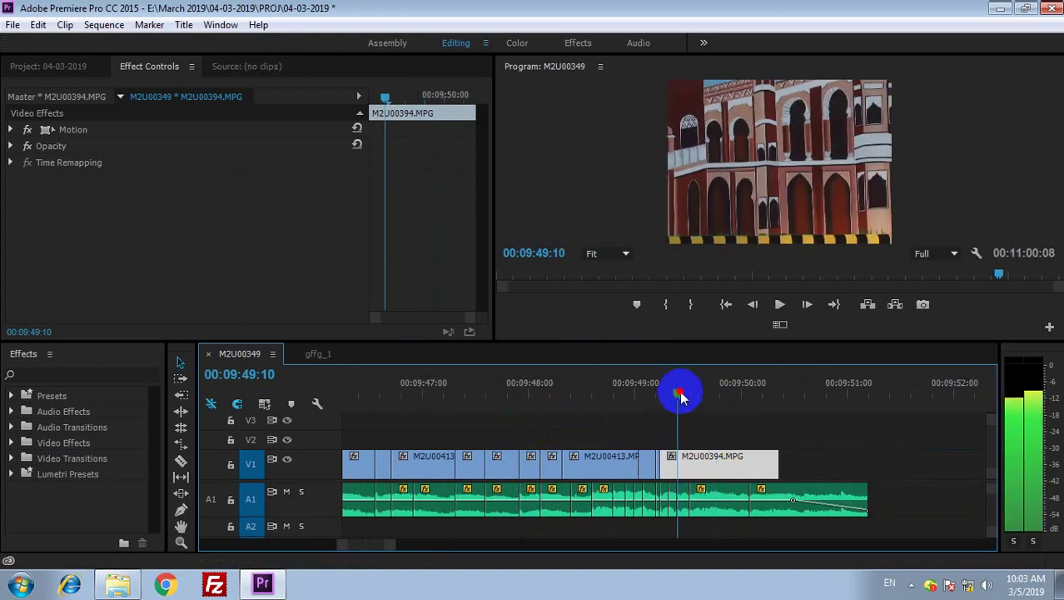
key(c)
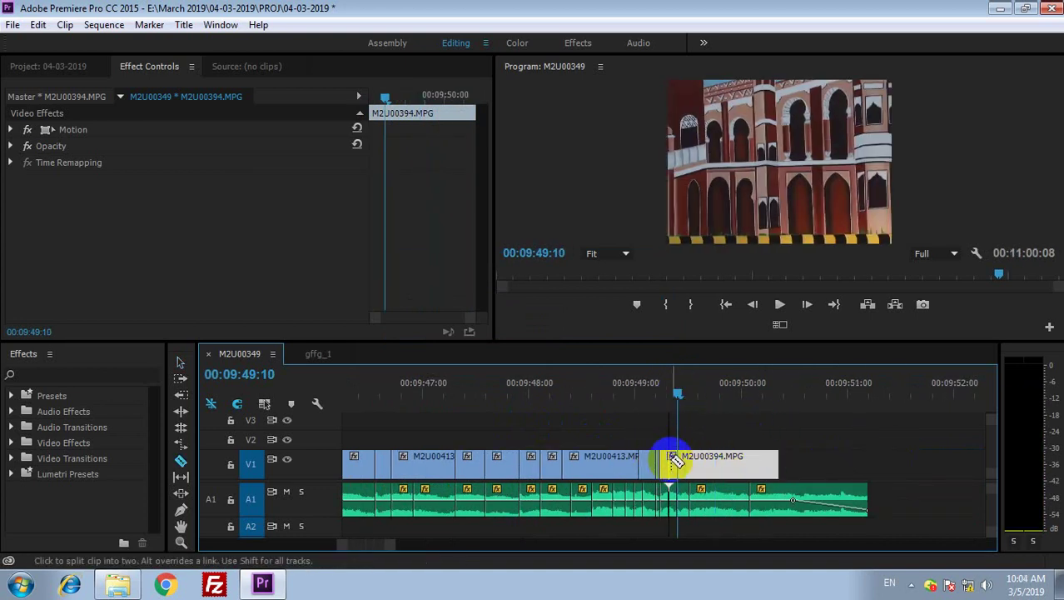
click(674, 459)
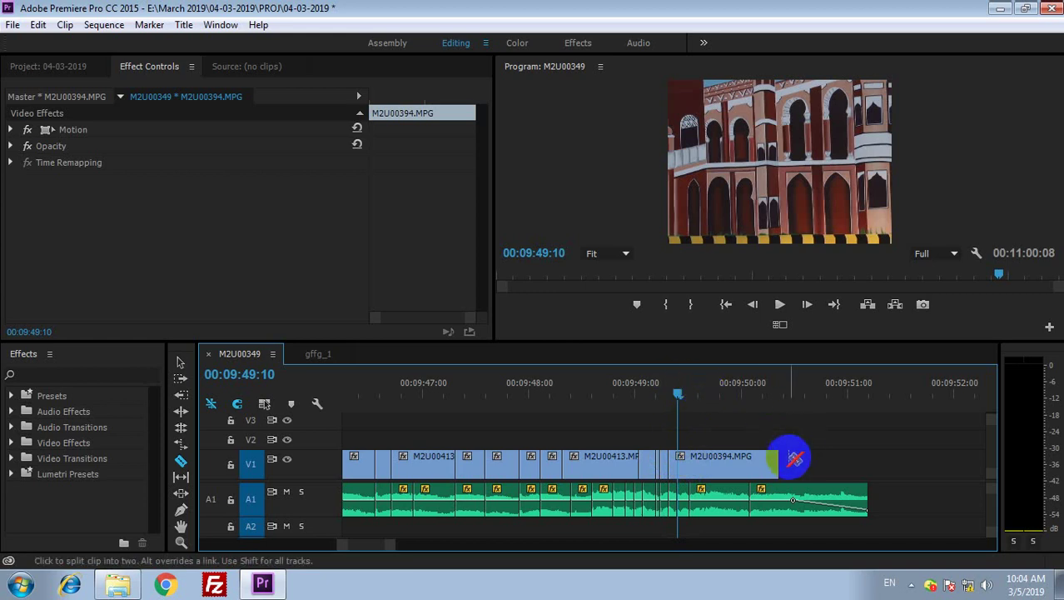
Extend the end of the second M2U00394.MPG piece well past the end of the music and save the project
key(v)
drag(779, 456, 878, 460)
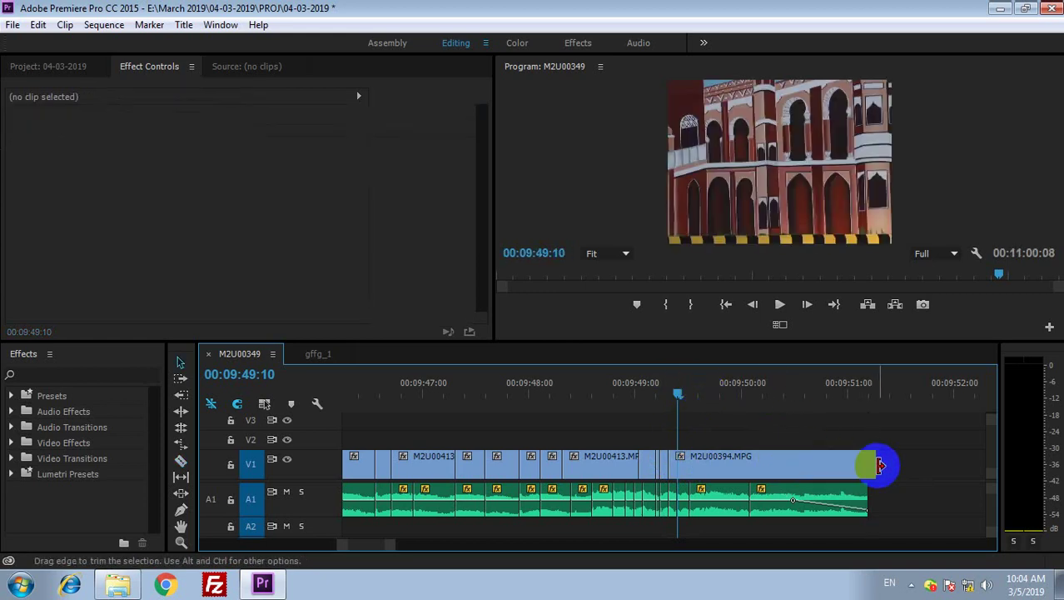
key(minus)
key(ctrl+s)
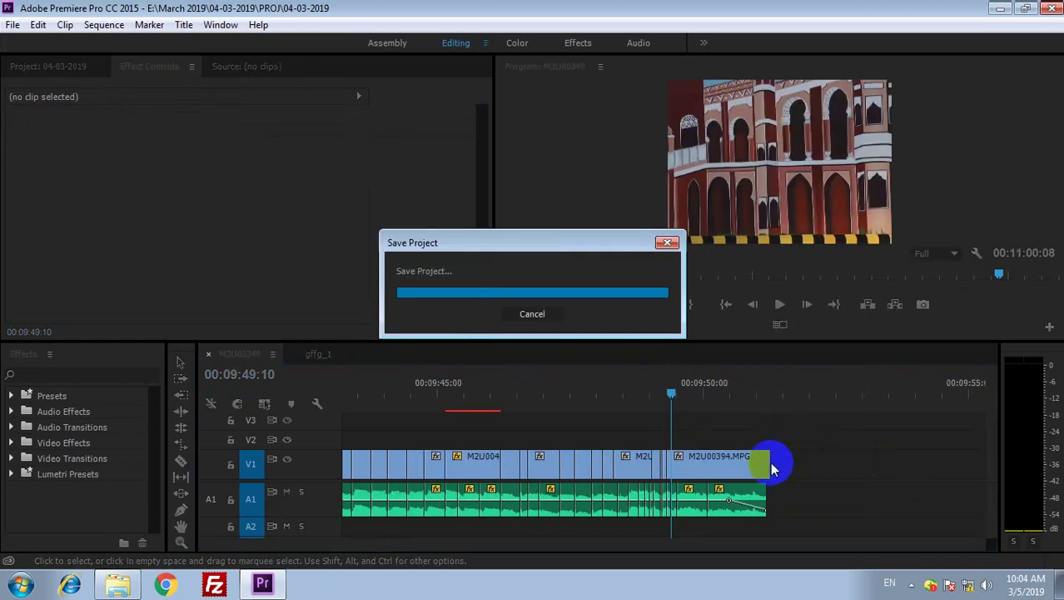
drag(768, 461, 942, 487)
Split the second M2U00394.MPG piece at 00:09:51:02 and set the speed of the part before the split to 300%
drag(675, 402, 758, 408)
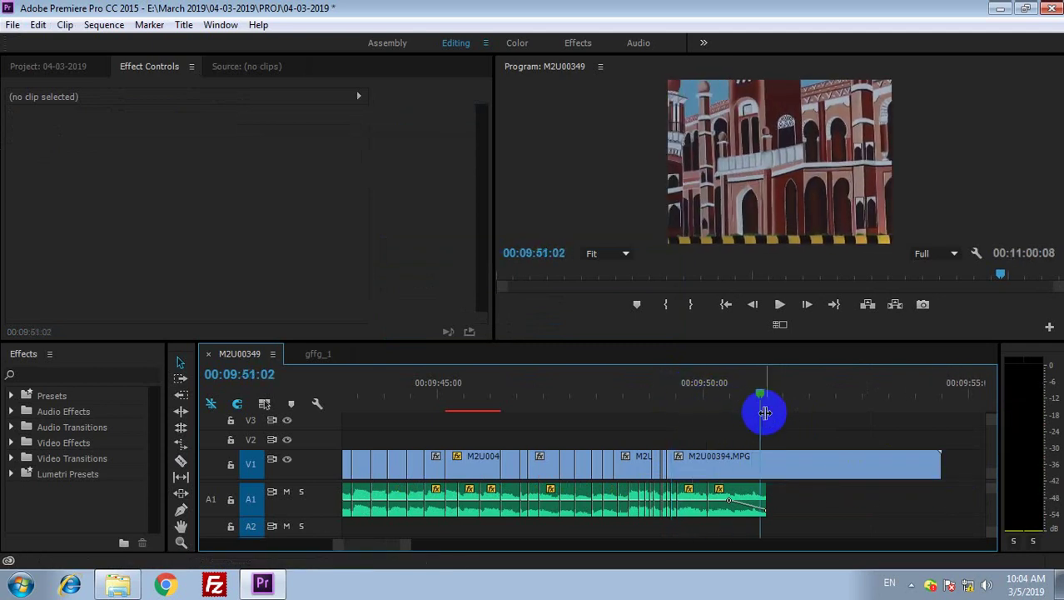
click(708, 465)
right_click(708, 465)
click(766, 413)
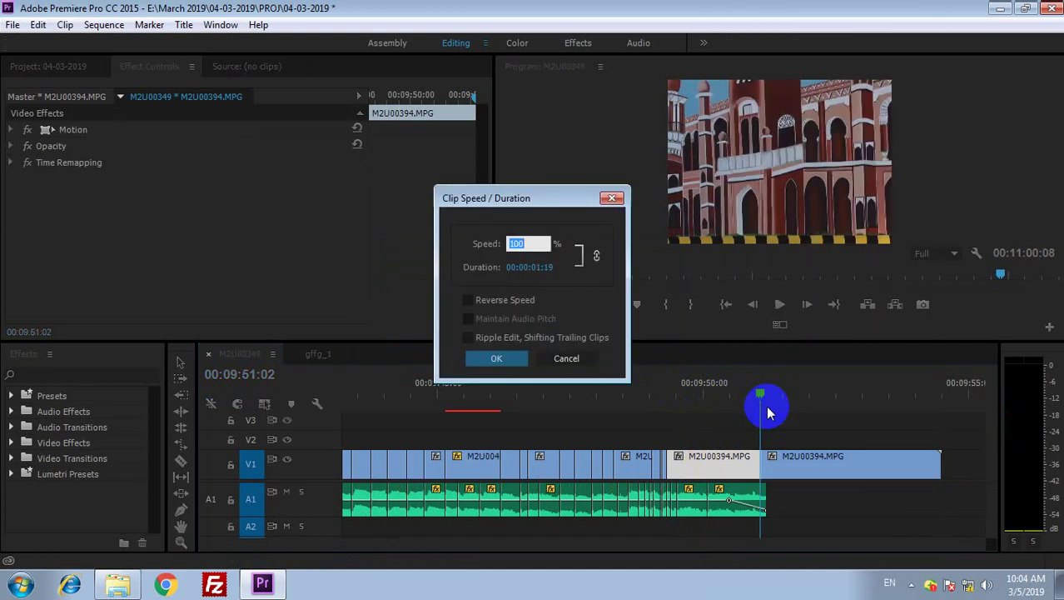
key(Return)
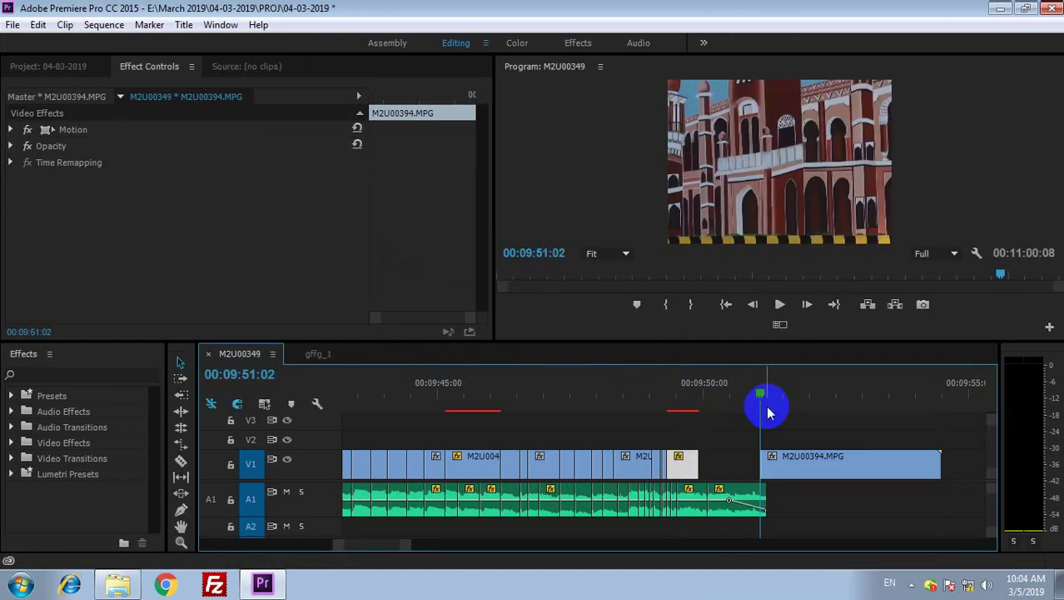
Trim the end of the 300% M2U00394.MPG piece to its short music segment at about 00:09:49:10
drag(769, 412, 679, 387)
key(=)
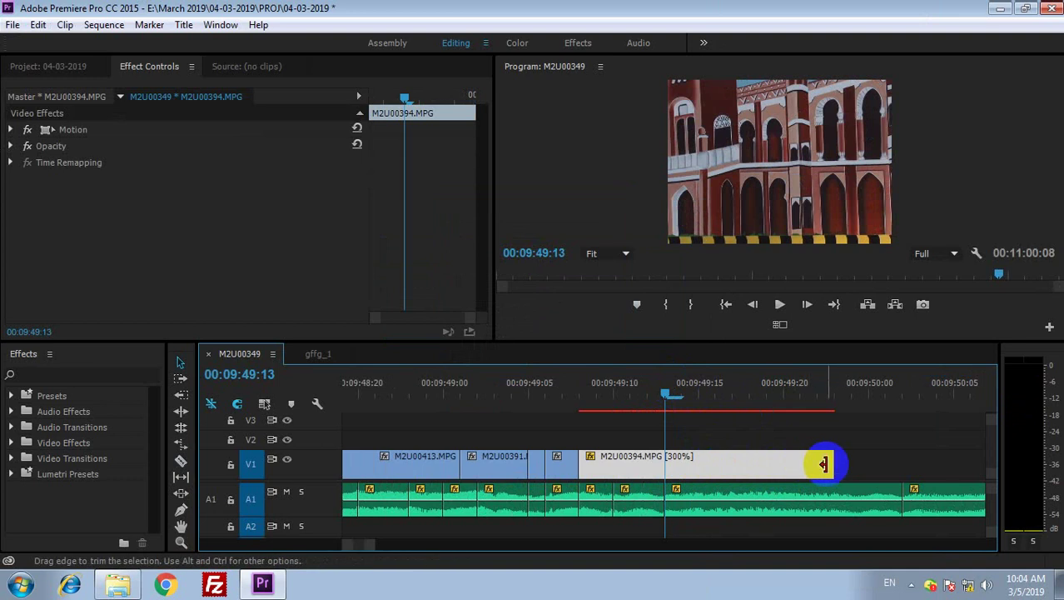
drag(769, 463, 621, 463)
click(622, 465)
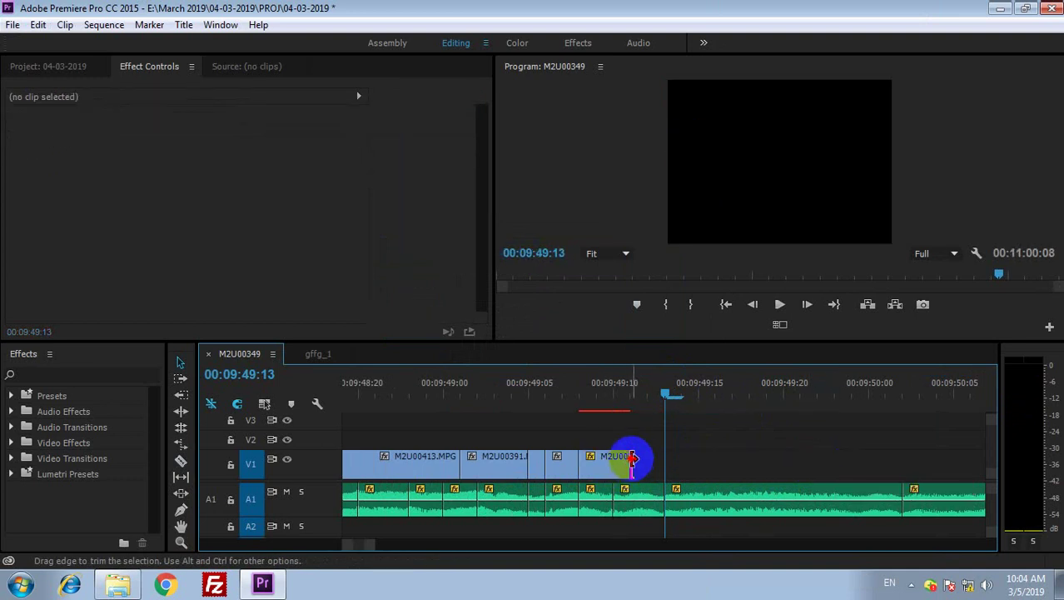
Place the remaining M2U00394.MPG piece directly after the 300% piece, trim its end to about 00:09:49:12 and save the project
key(minus)
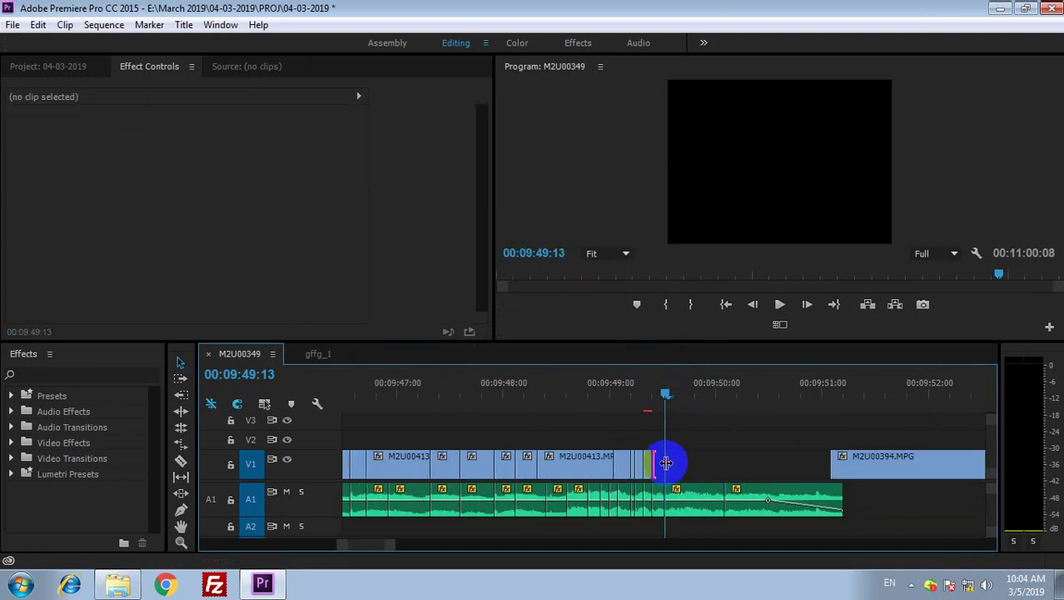
key(minus)
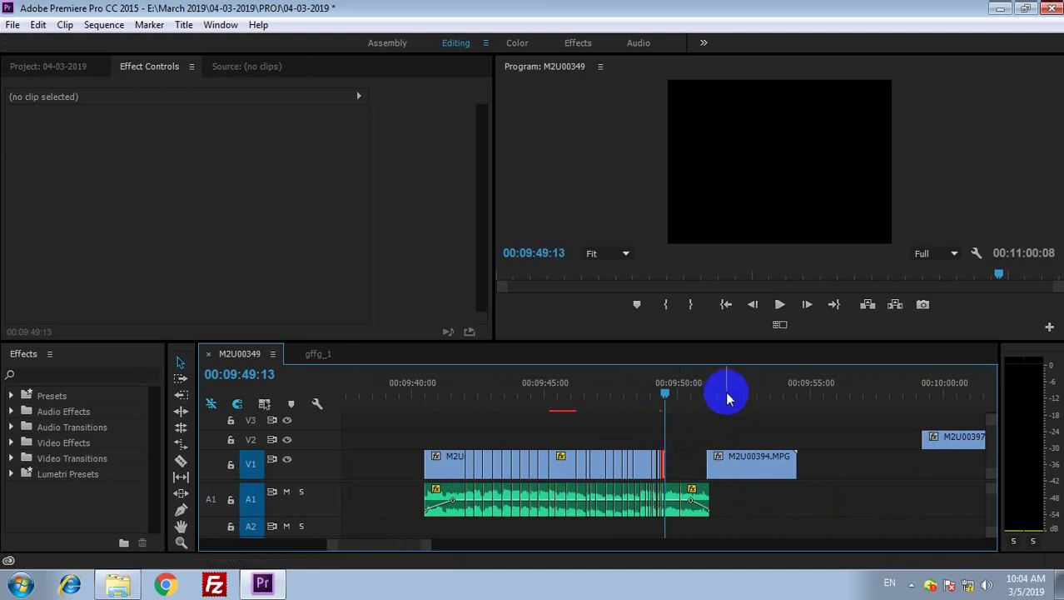
drag(749, 409, 765, 405)
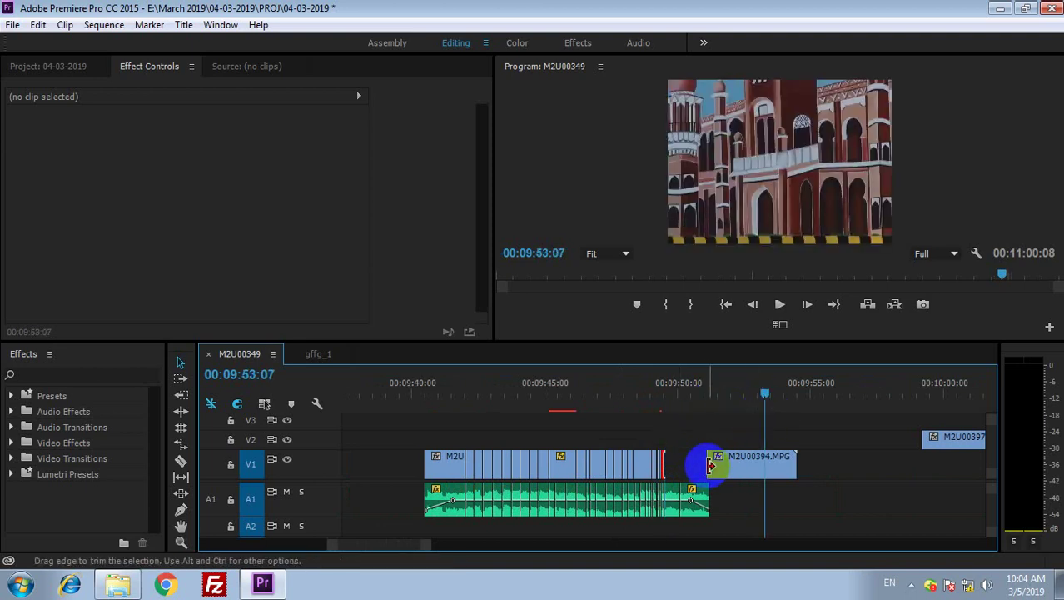
drag(708, 461, 616, 461)
click(678, 398)
key(equal)
key(equal)
key(equal)
drag(819, 465, 589, 460)
key(minus)
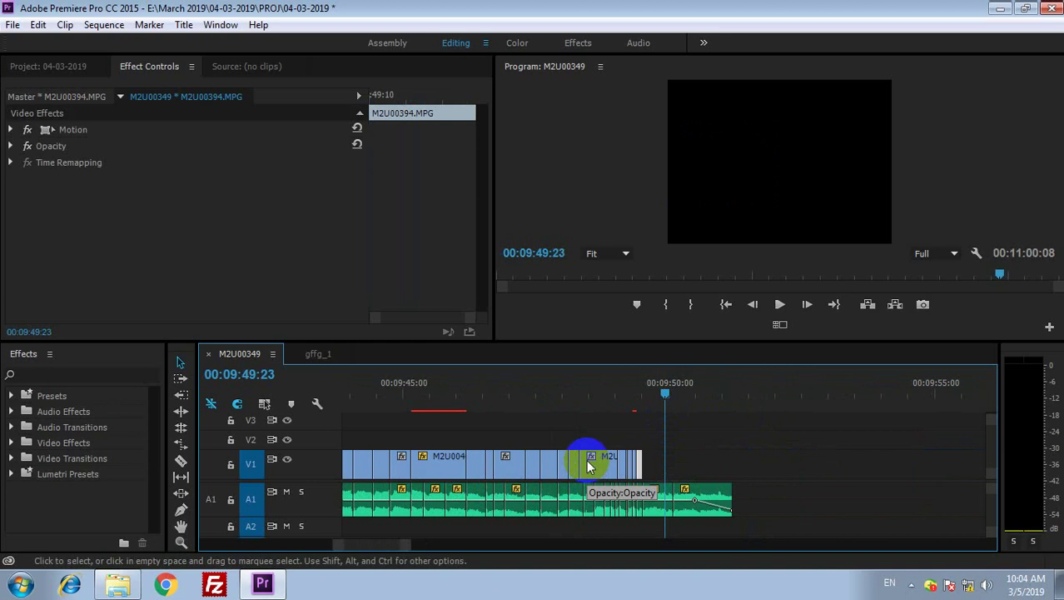
key(ctrl+s)
Try to extend the last M2U00394.MPG piece to the music cut at about 00:09:50:01 and play it back
click(606, 396)
drag(607, 398, 646, 395)
drag(649, 459, 682, 464)
key(space)
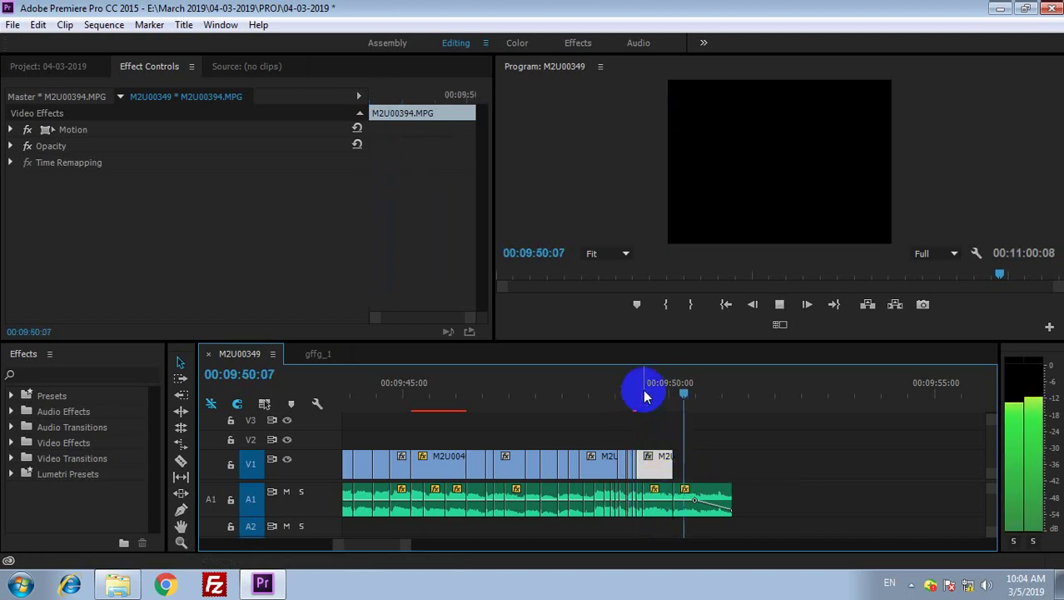
click(647, 396)
click(663, 470)
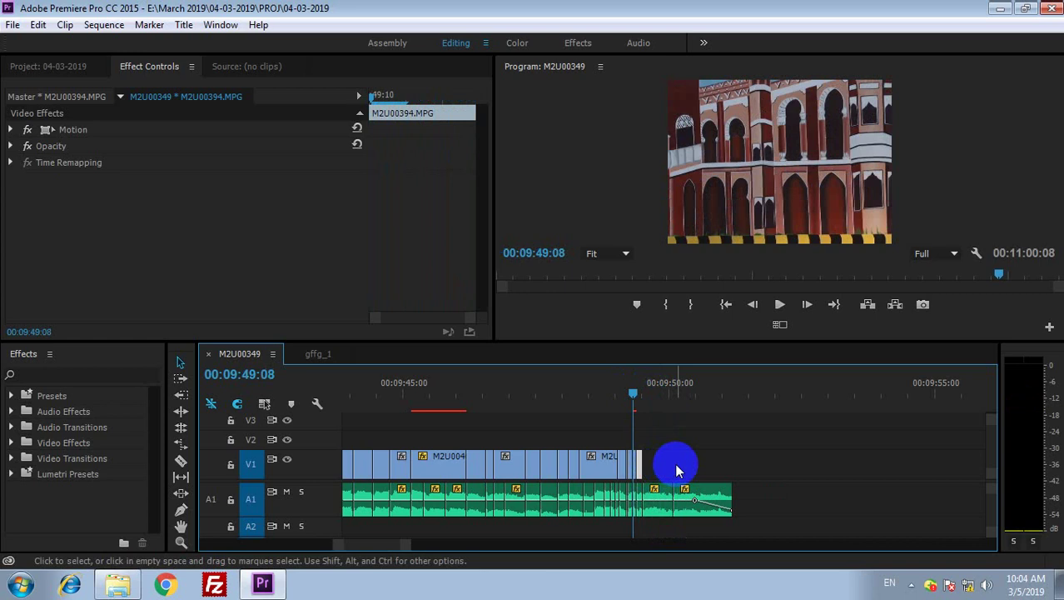
Move M2U00371.MPG on V1 directly after the last M2U00394.MPG piece and trim its end to the end of the music
key(minus)
key(minus)
drag(804, 390, 888, 423)
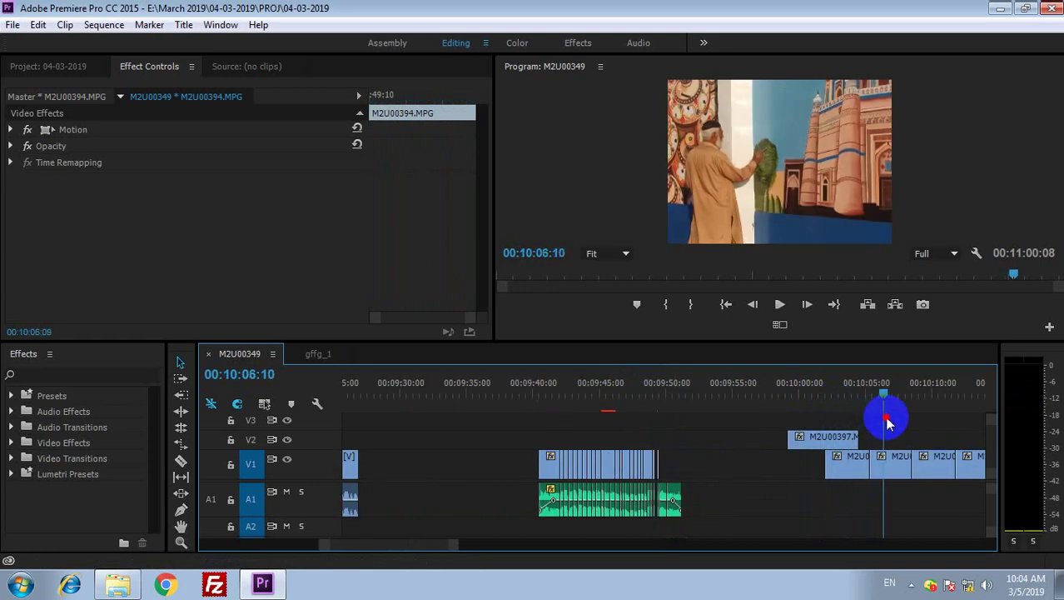
drag(891, 473, 654, 460)
click(677, 398)
key(equal)
key(equal)
key(equal)
drag(938, 464, 779, 475)
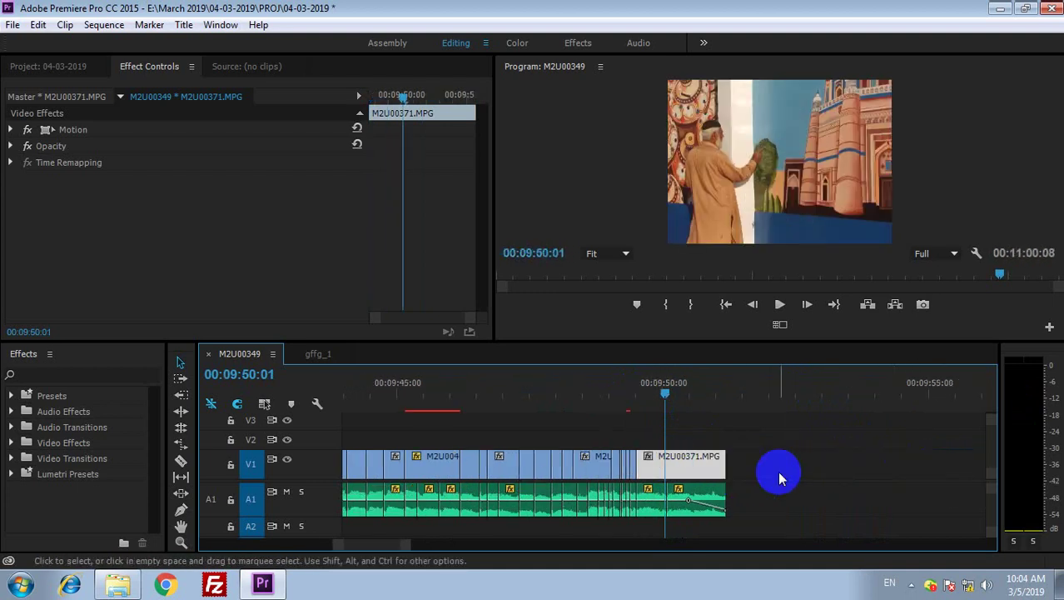
Play the montage to check the pictures against the music and save the project
key(minus)
key(minus)
drag(663, 387, 559, 409)
key(space)
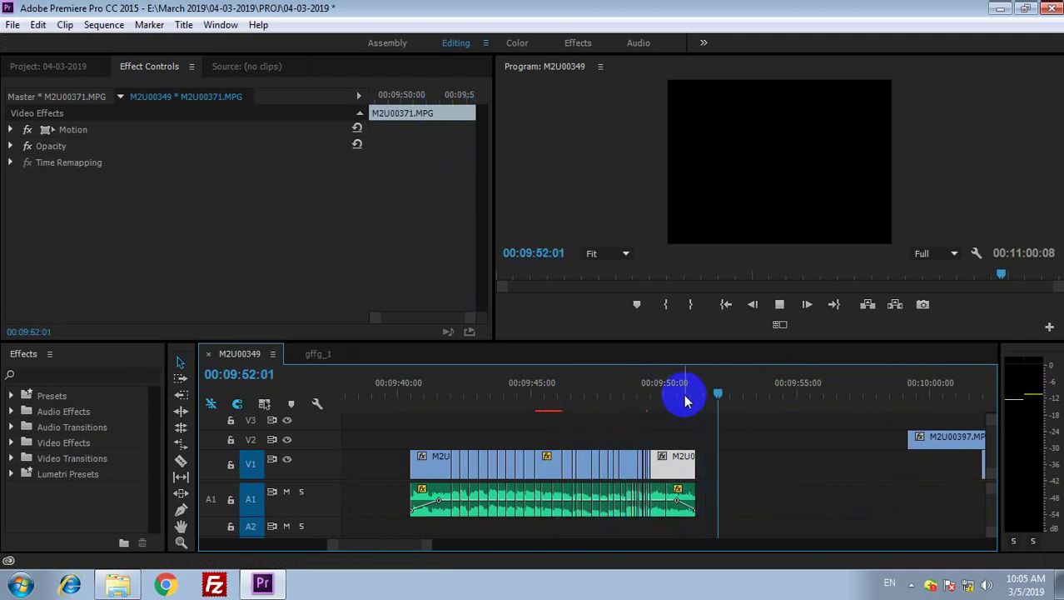
drag(685, 400, 440, 415)
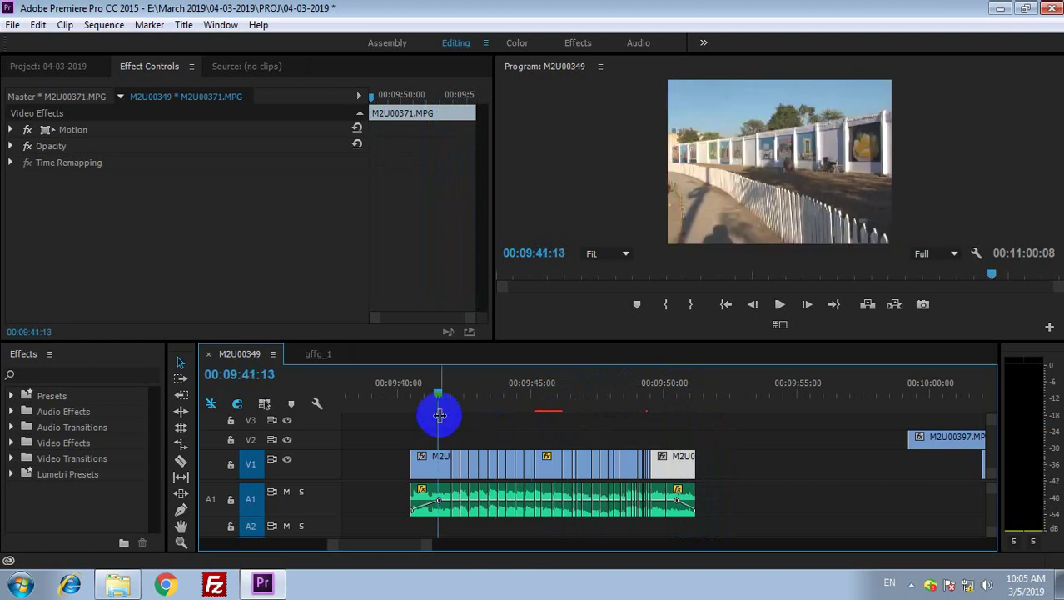
key(ctrl+s)
Apply Cross Dissolve transitions to all the montage's video clips on V1 at once and play the result
drag(749, 466, 425, 496)
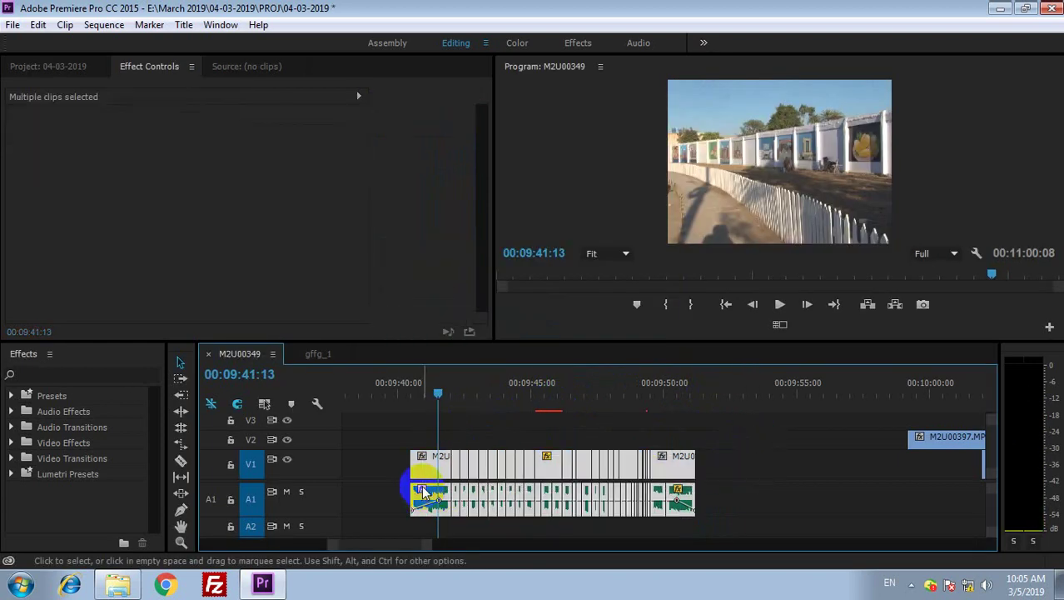
key(ctrl+d)
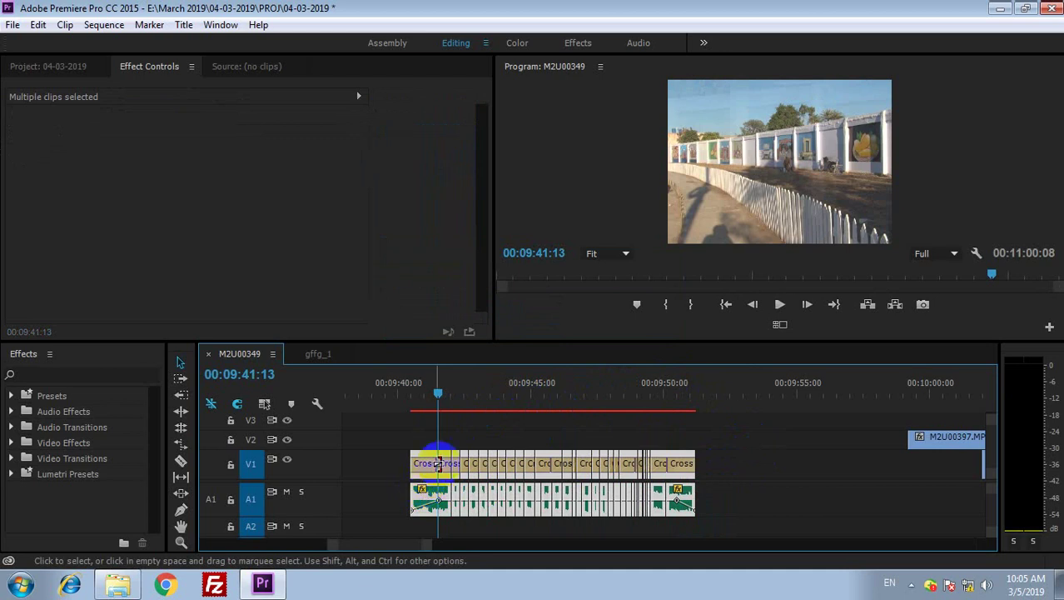
key(space)
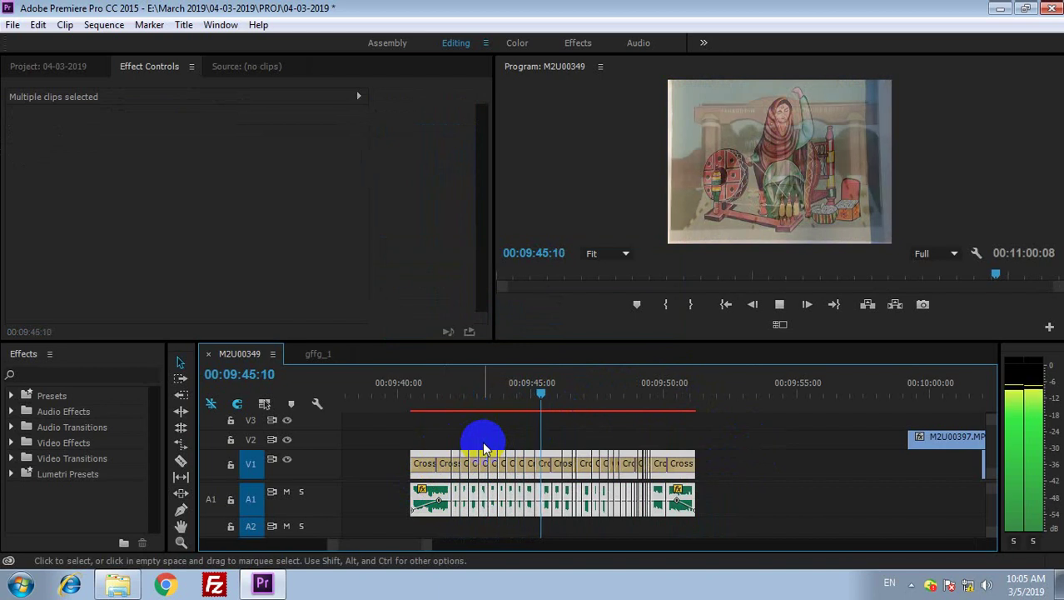
key(space)
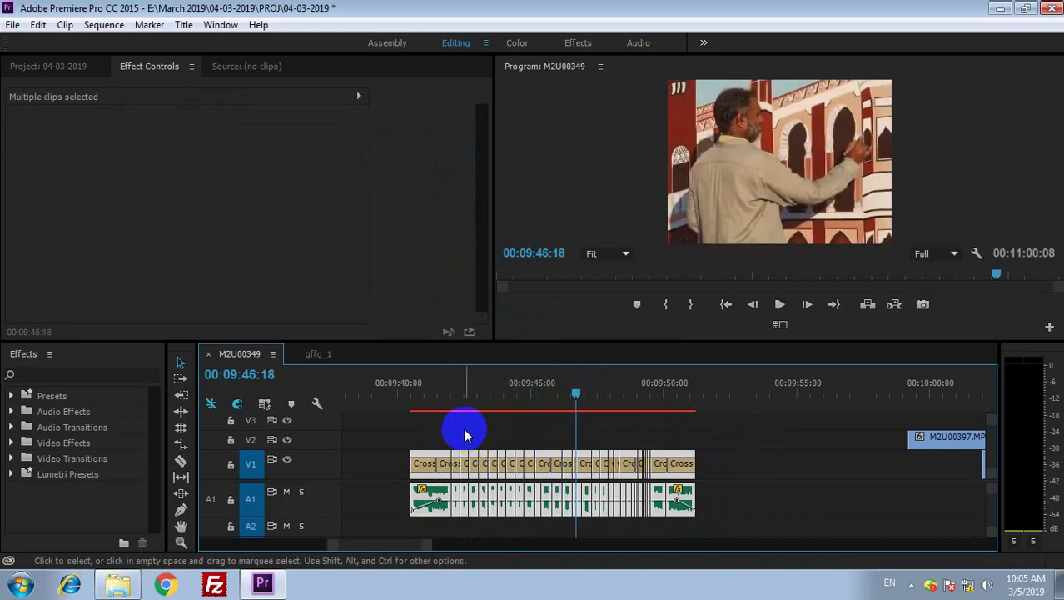
Delete the Cross Dissolve at the start of M2U00350.MPG
click(464, 434)
click(435, 391)
key(equal)
key(equal)
key(equal)
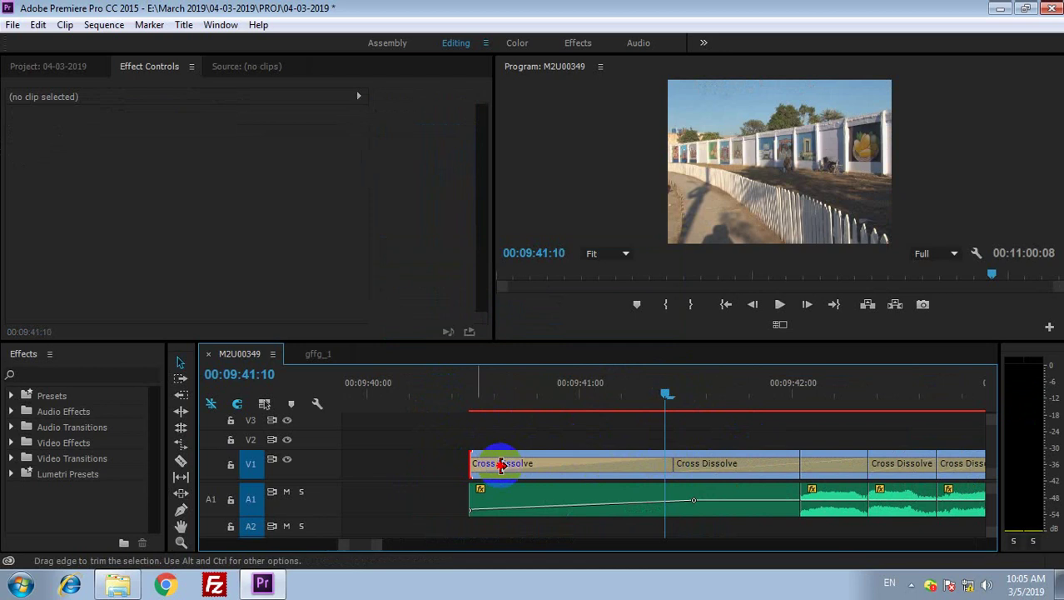
drag(500, 466, 650, 476)
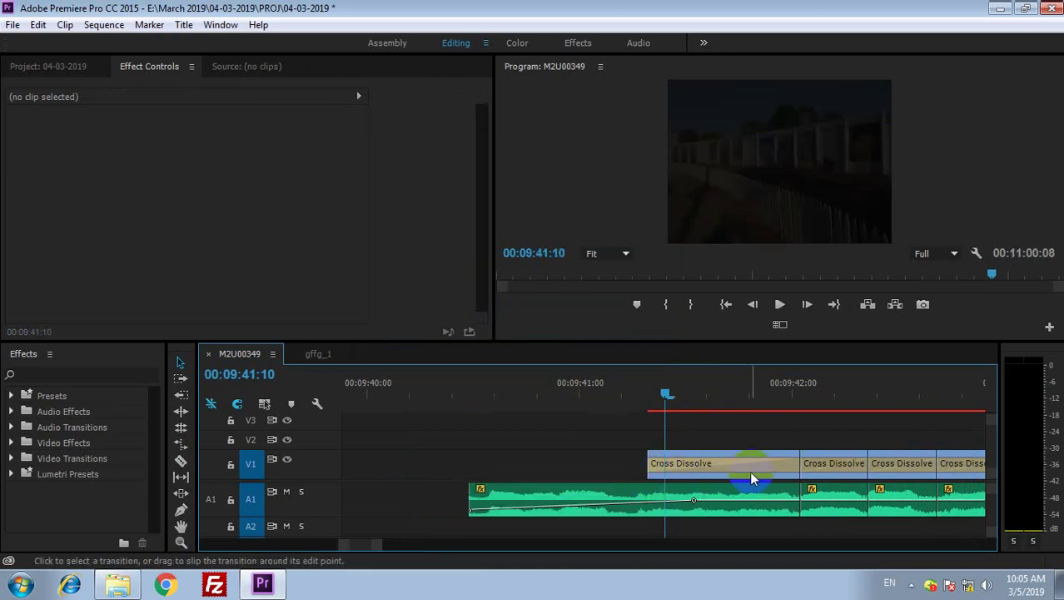
key(ctrl+z)
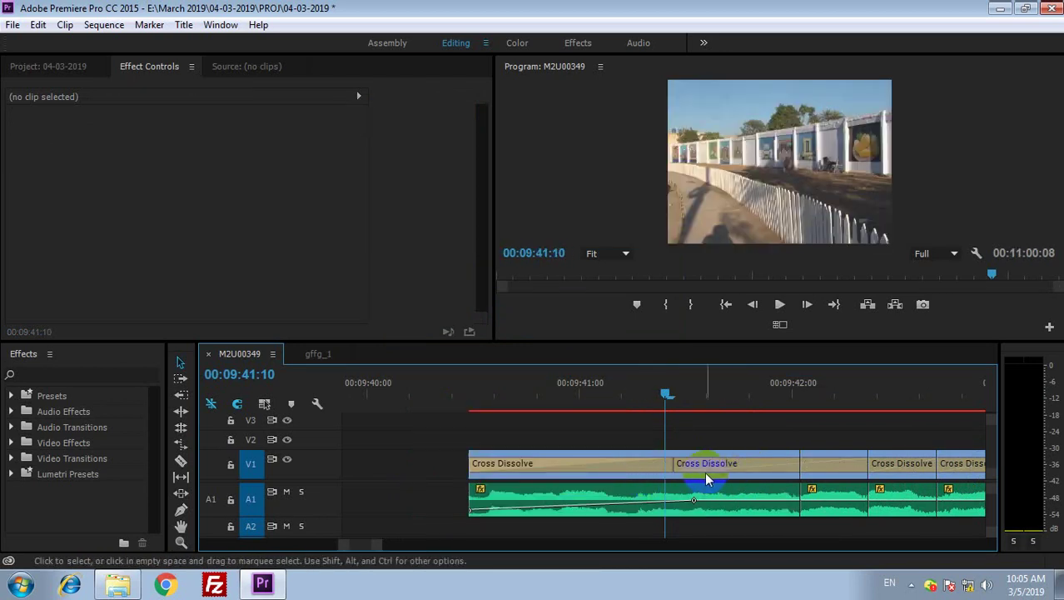
click(627, 469)
key(Delete)
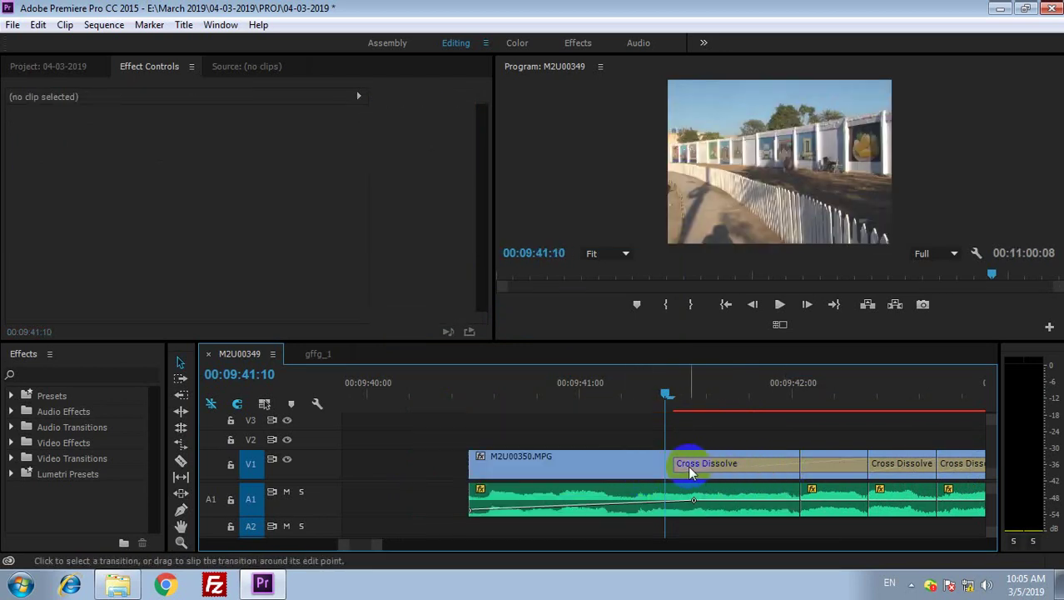
Shorten the Cross Dissolve between M2U00350.MPG and M2U00354.MPG to 7 frames and save the project
drag(676, 466, 769, 467)
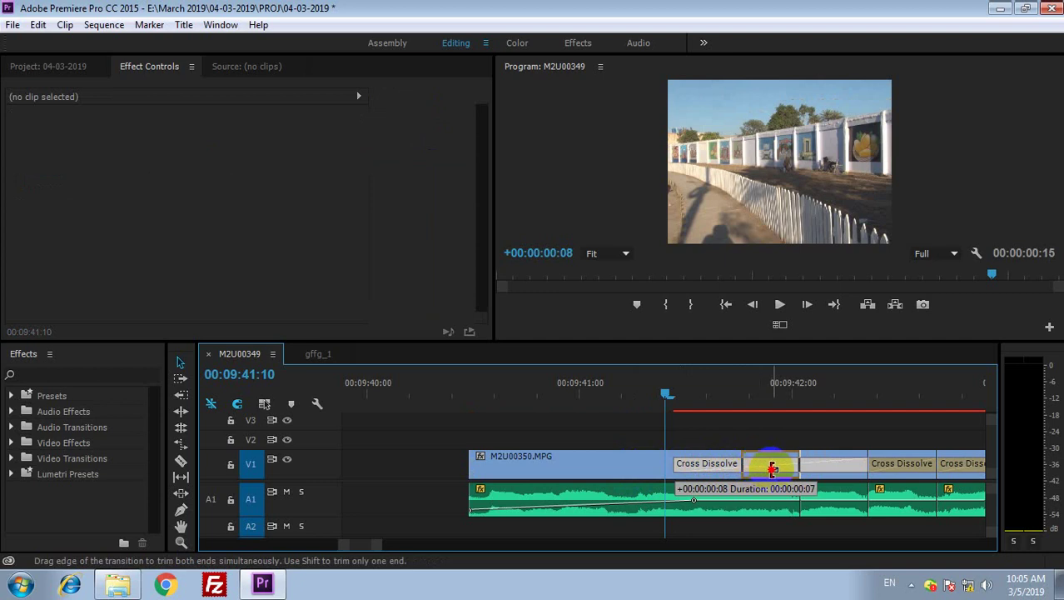
key(ctrl+s)
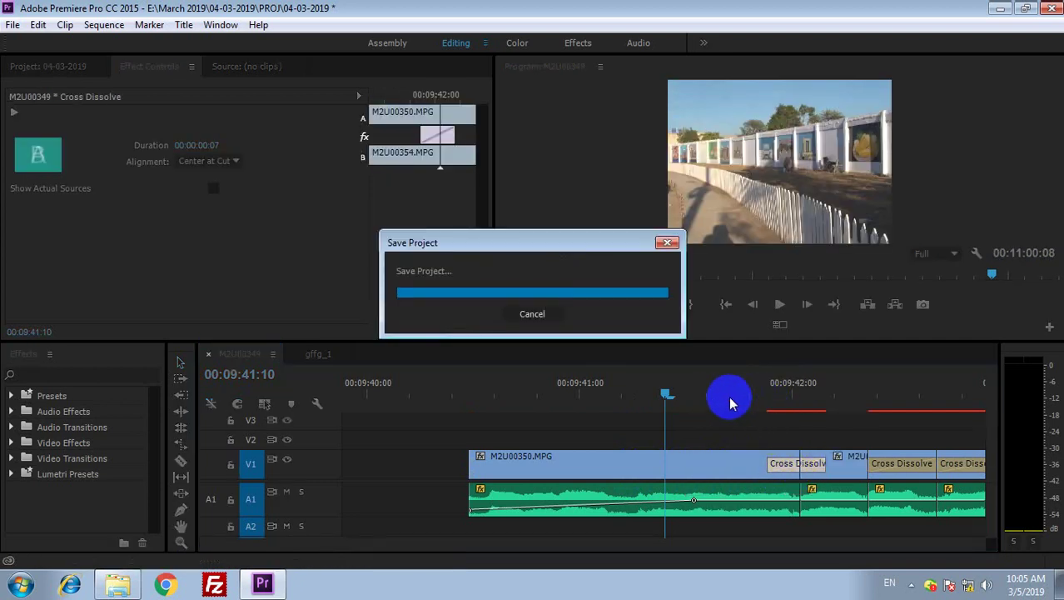
key(space)
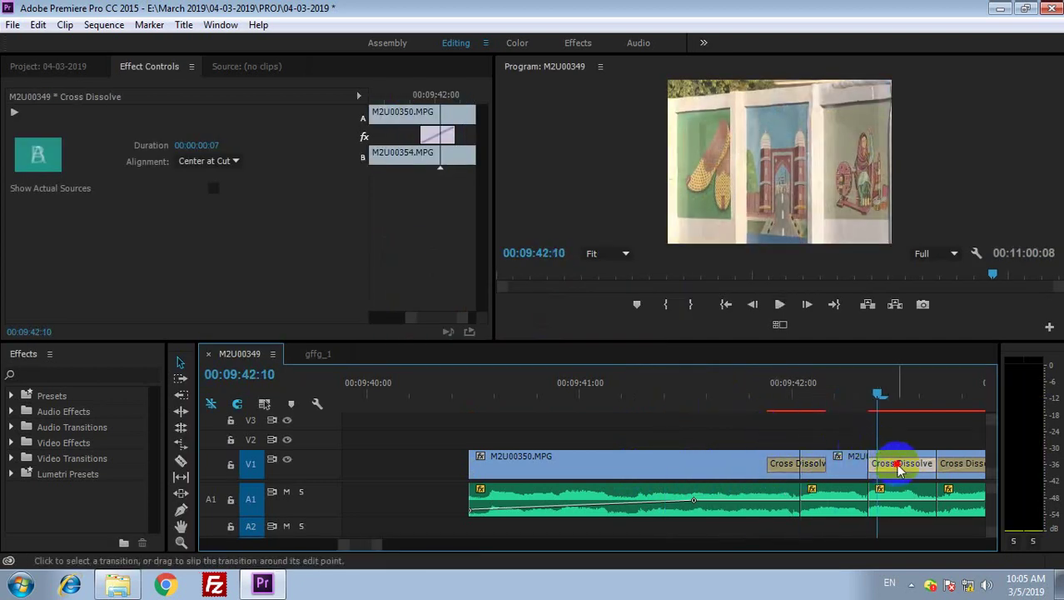
Delete the Cross Dissolves on V1 one after another from the start of M2U00358.MPG up to about 00:09:45
click(900, 466)
key(Delete)
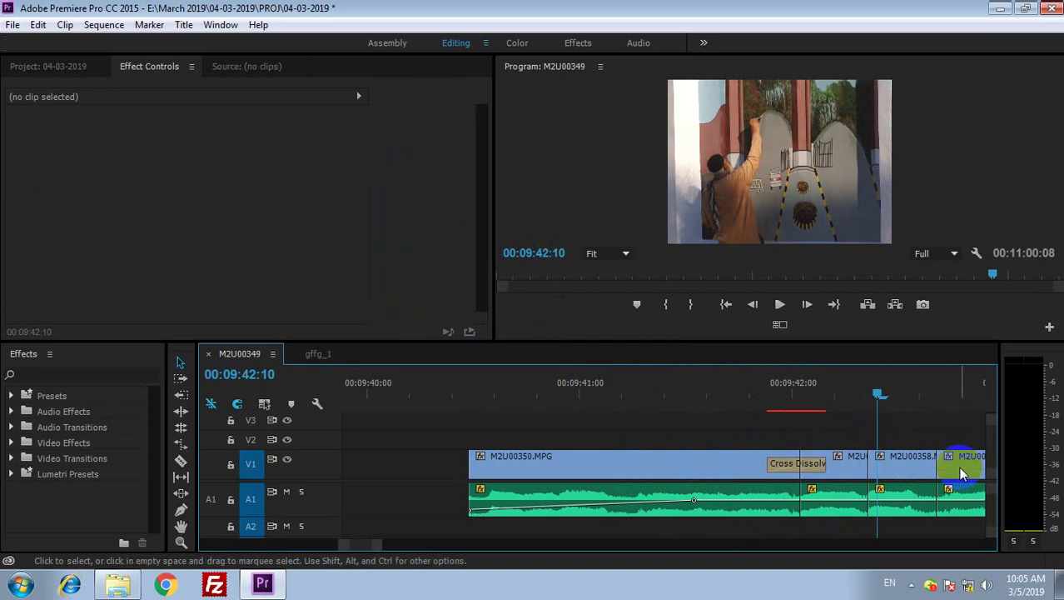
key(minus)
key(minus)
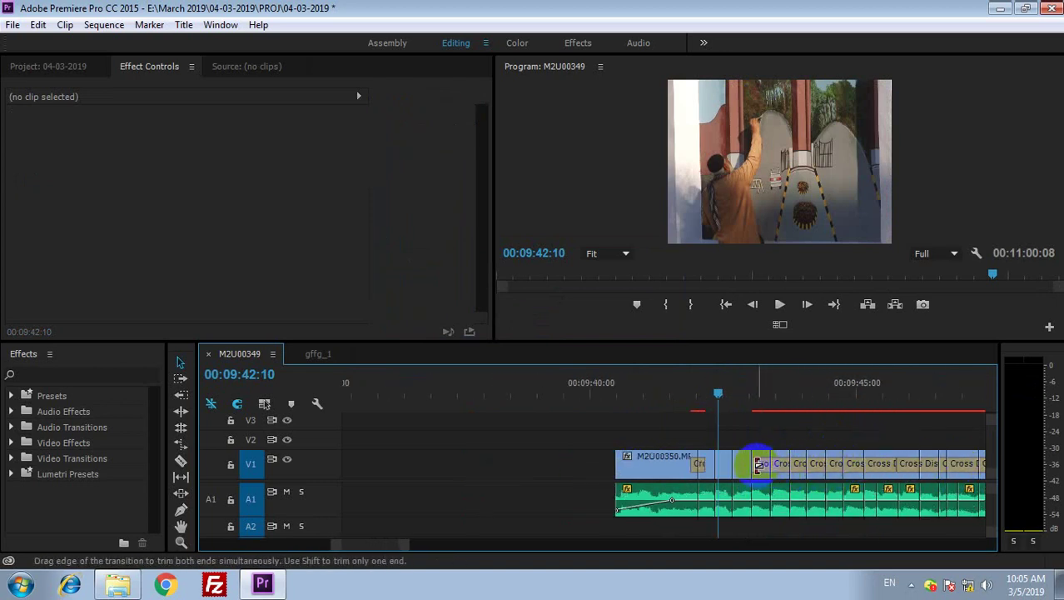
click(759, 465)
key(Delete)
click(783, 465)
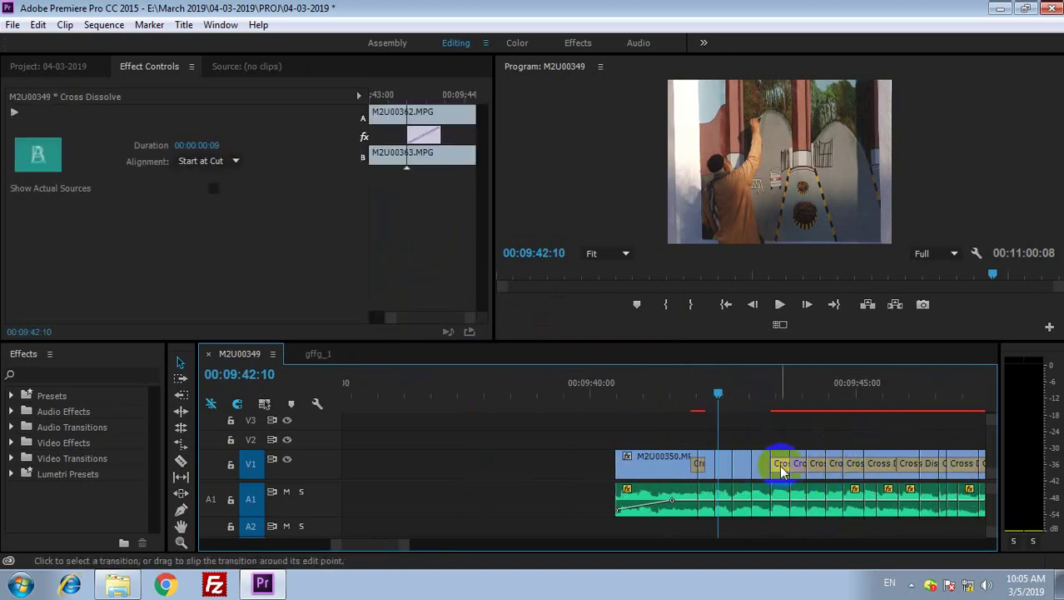
key(Delete)
click(802, 467)
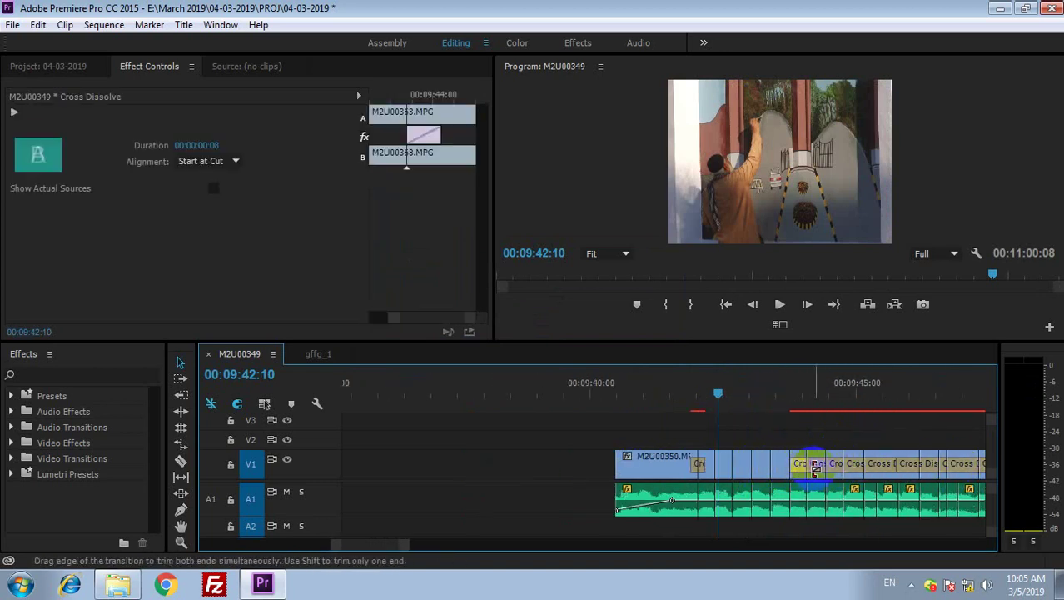
drag(815, 469, 820, 473)
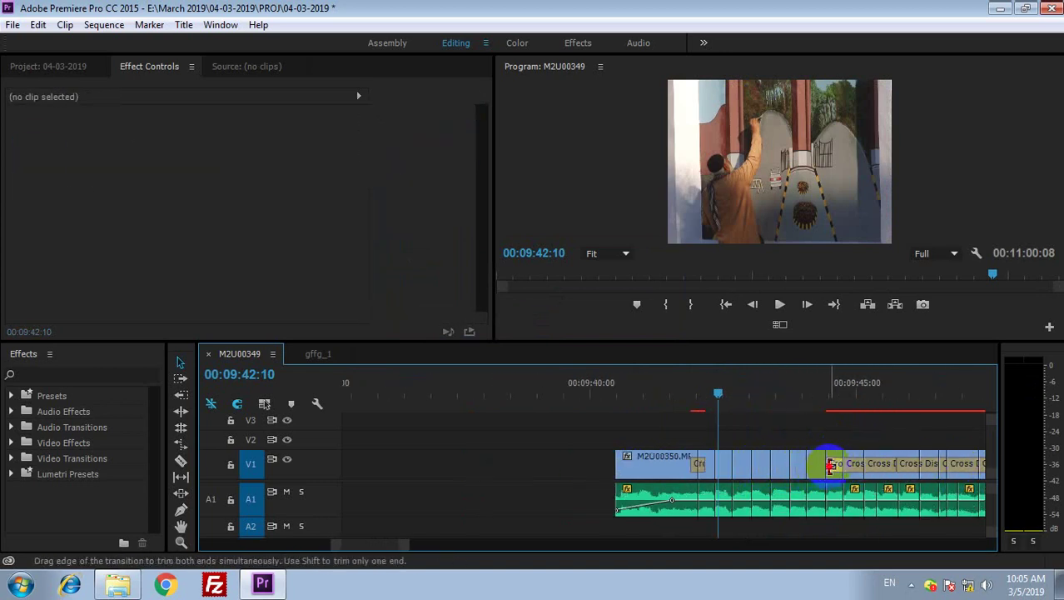
click(832, 467)
key(Delete)
click(854, 468)
key(Delete)
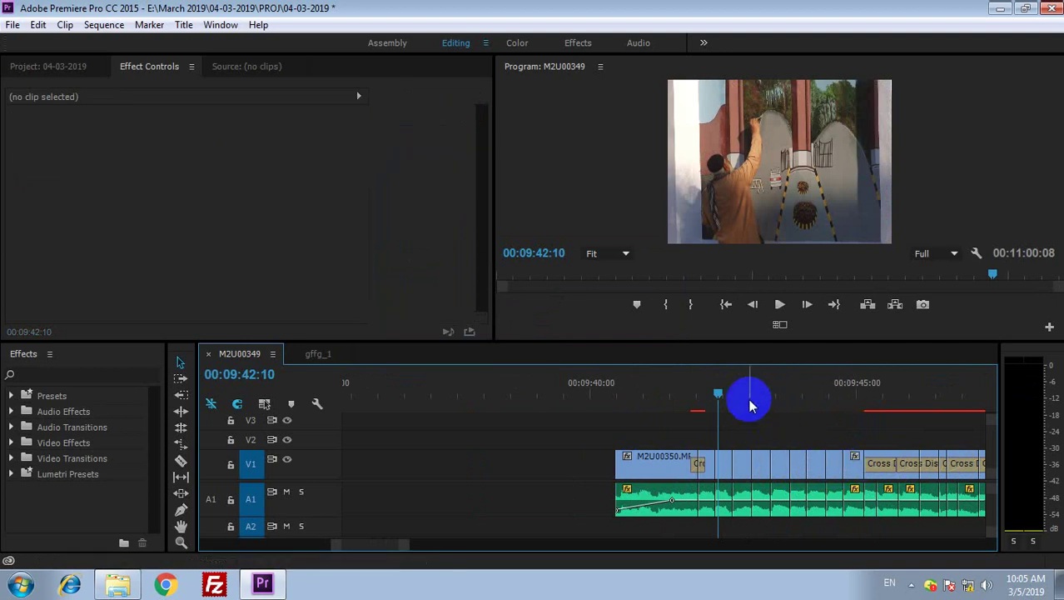
Play the montage and delete the Cross Dissolves on V1 from about 00:09:45 to 00:09:47, including the one between M2U00379.MPG and M2U00413.MPG
key(space)
key(minus)
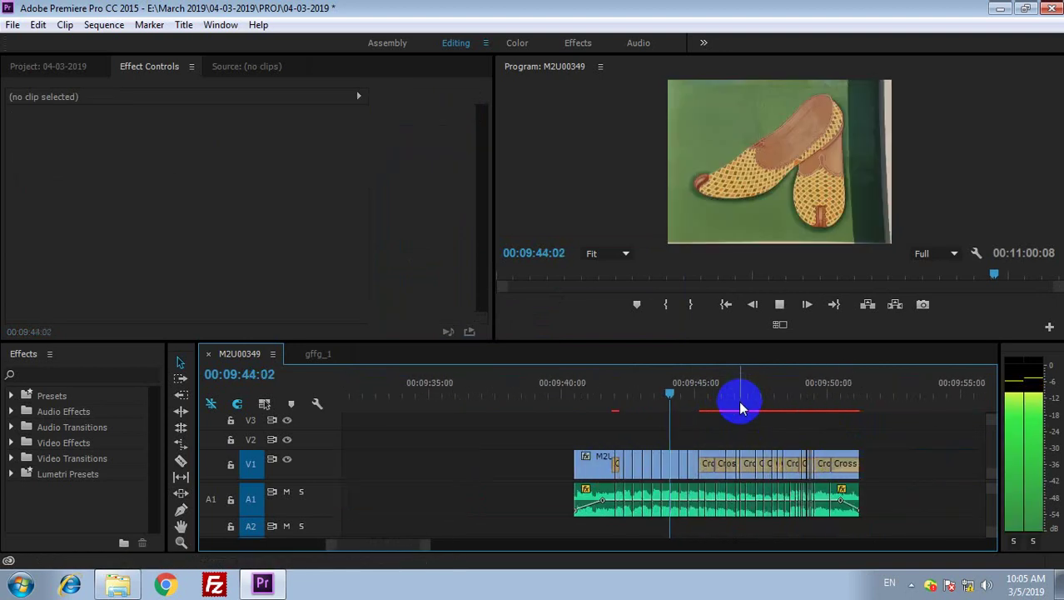
key(equal)
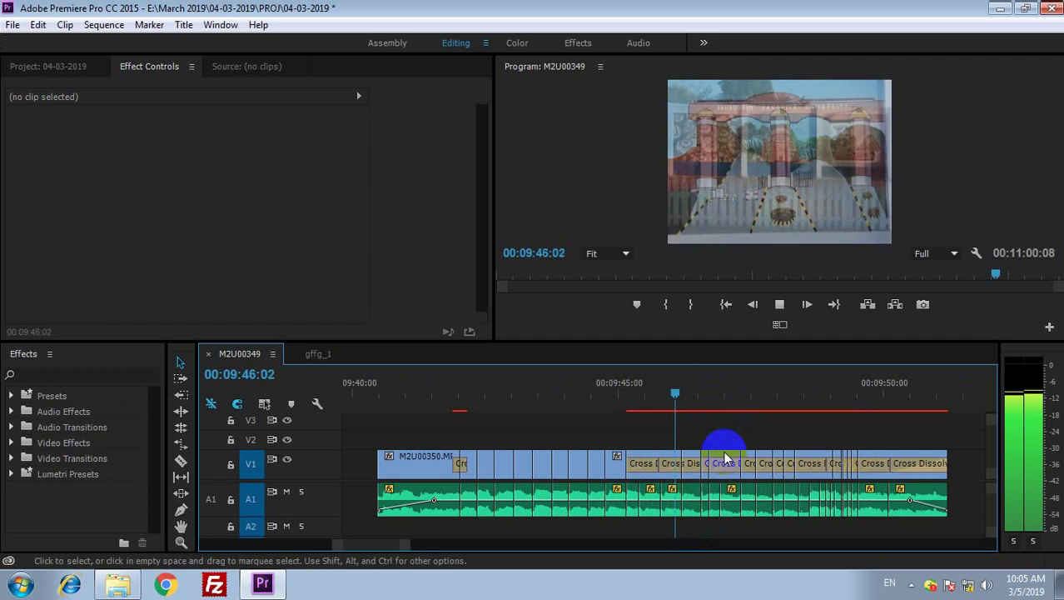
click(636, 392)
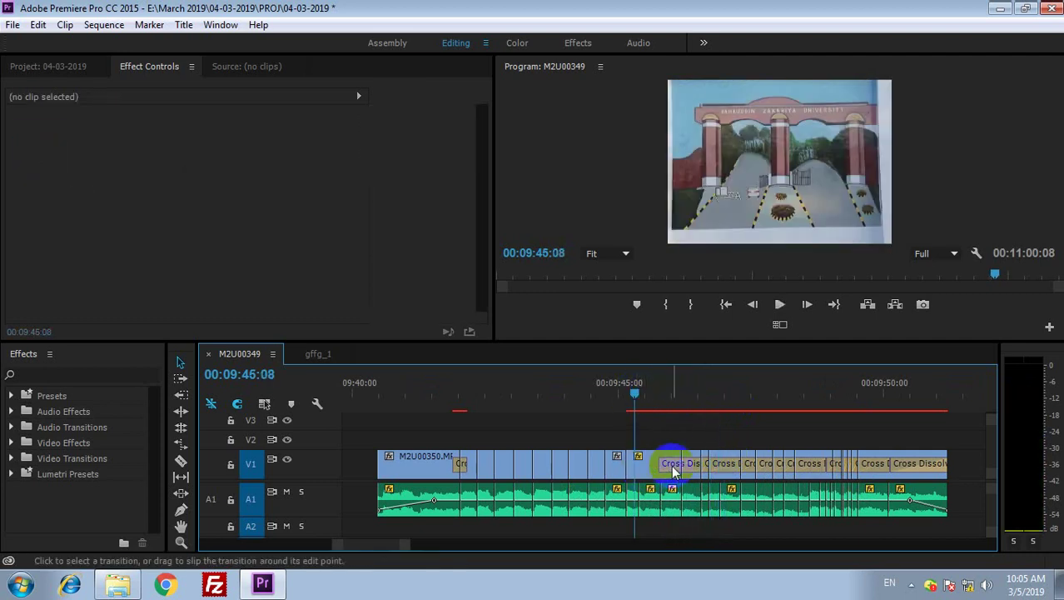
drag(674, 471, 724, 463)
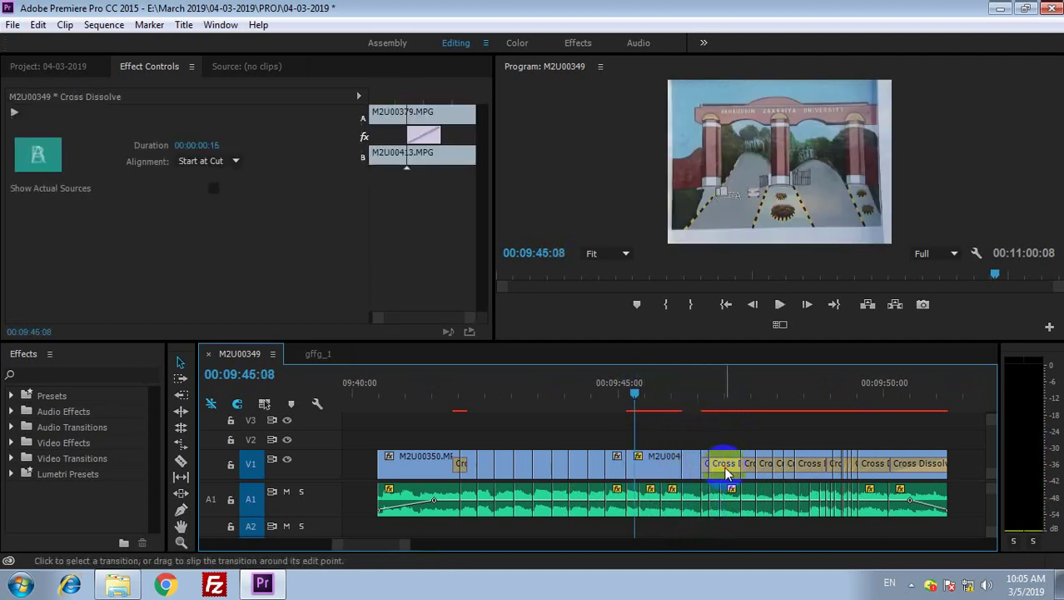
key(space)
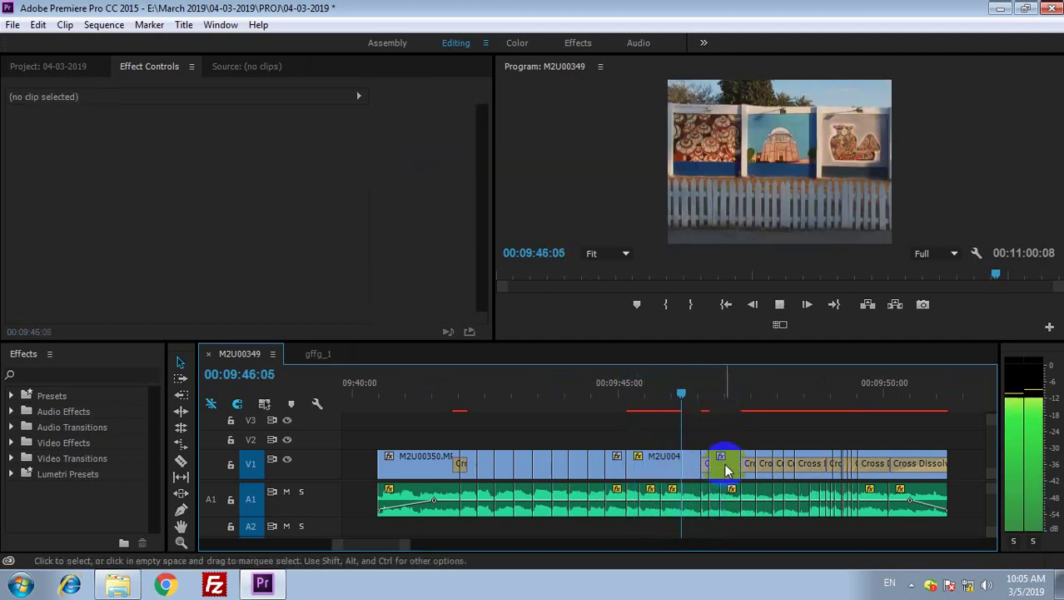
key(space)
click(705, 466)
key(Delete)
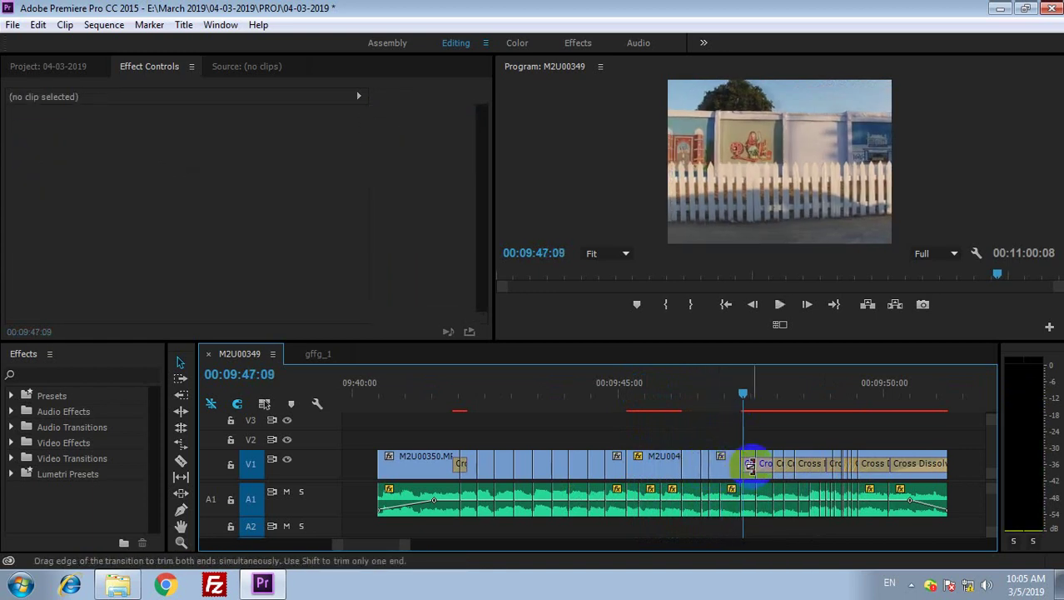
Play further and delete the short Cross Dissolves on V1 around 00:09:48
key(space)
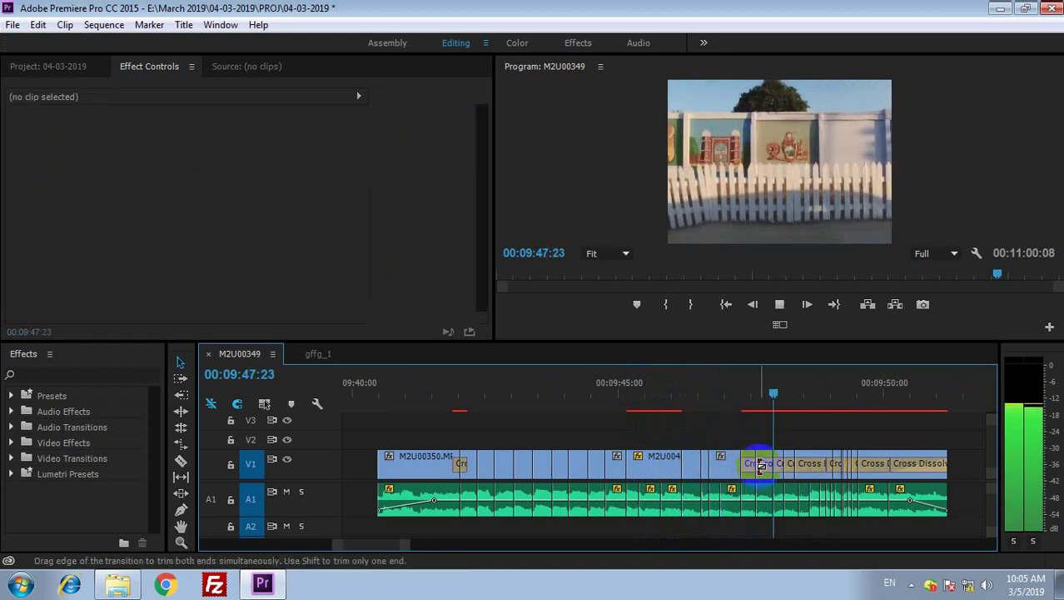
key(space)
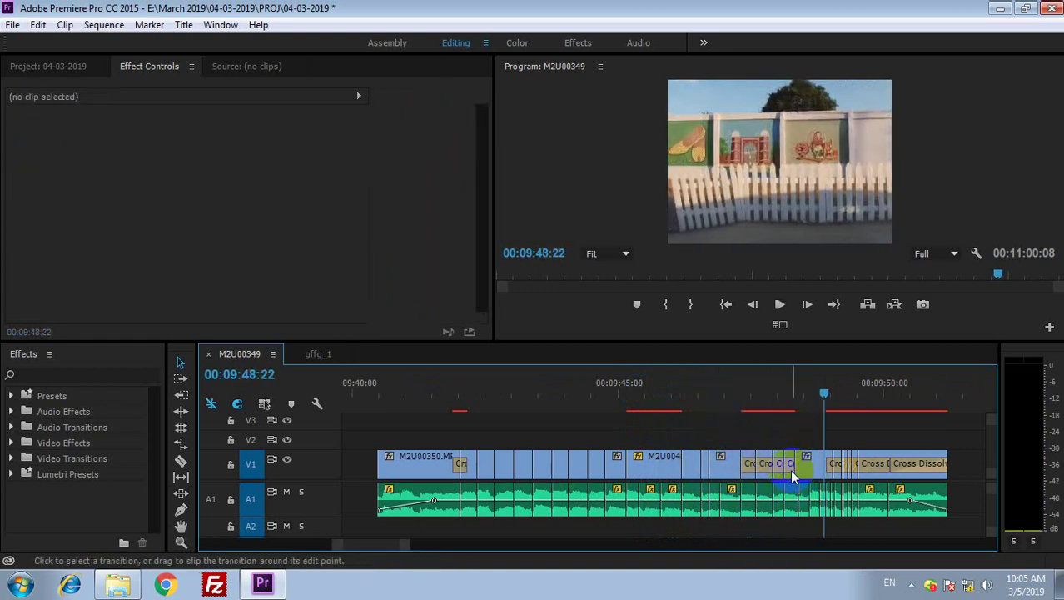
click(793, 475)
click(716, 407)
key(space)
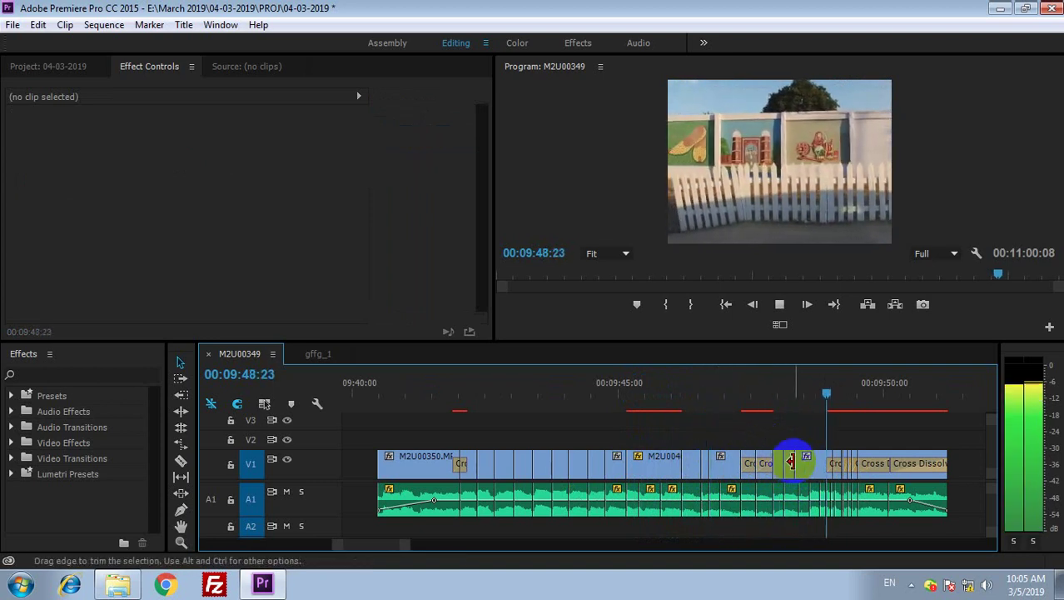
Play the rest of the montage in the maximized Program Monitor and delete the Cross Dissolve at the end of M2U00371.MPG
drag(758, 396, 736, 394)
key(grave)
key(space)
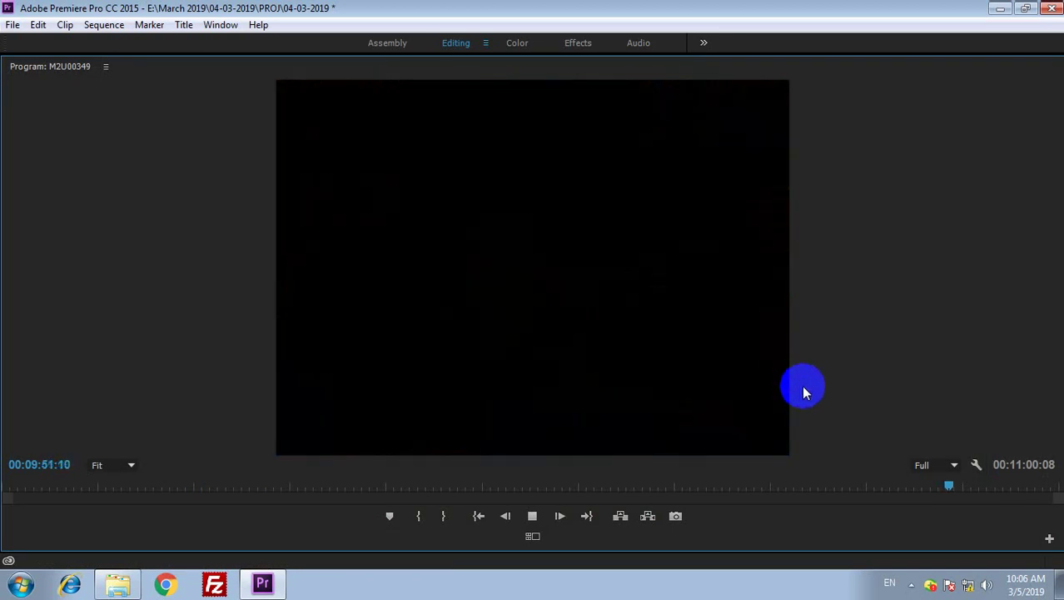
key(grave)
click(907, 392)
click(922, 471)
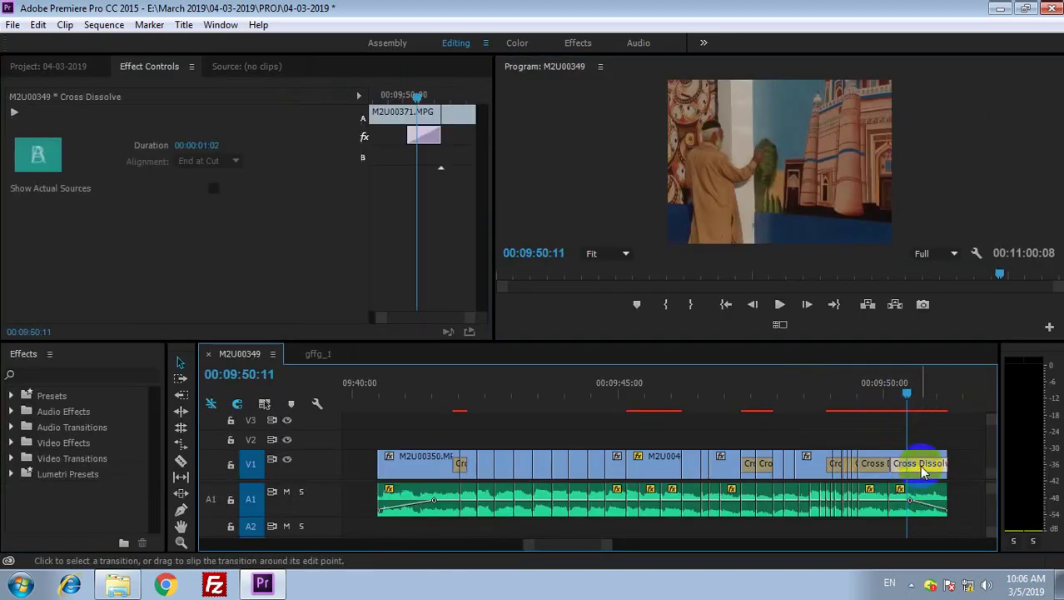
key(Delete)
Select all video and audio pieces of the montage around 00:09:45, save the project and cut them from the timeline
key(minus)
key(minus)
key(minus)
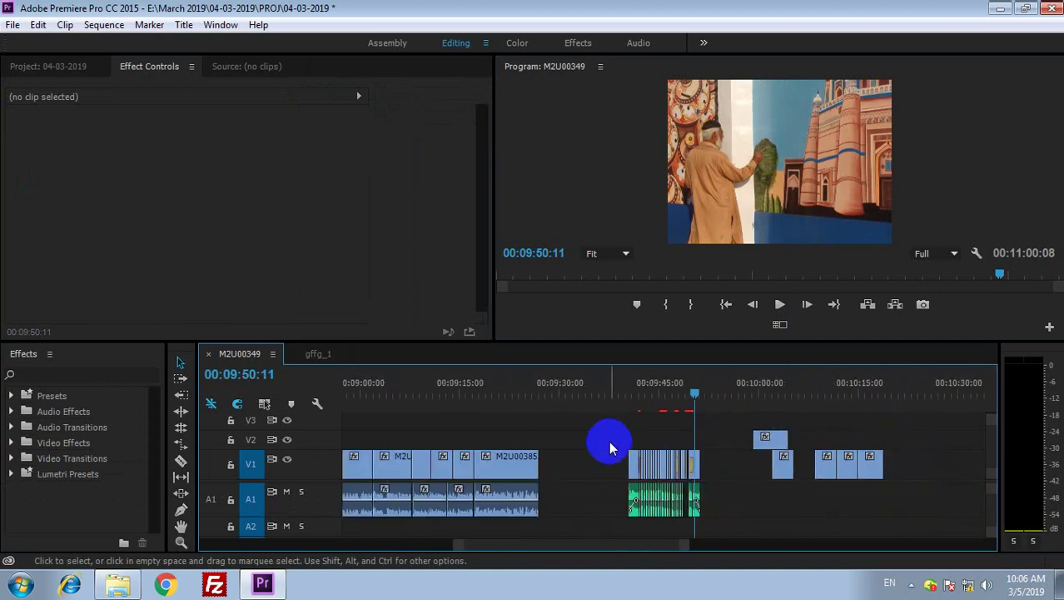
drag(609, 447, 737, 533)
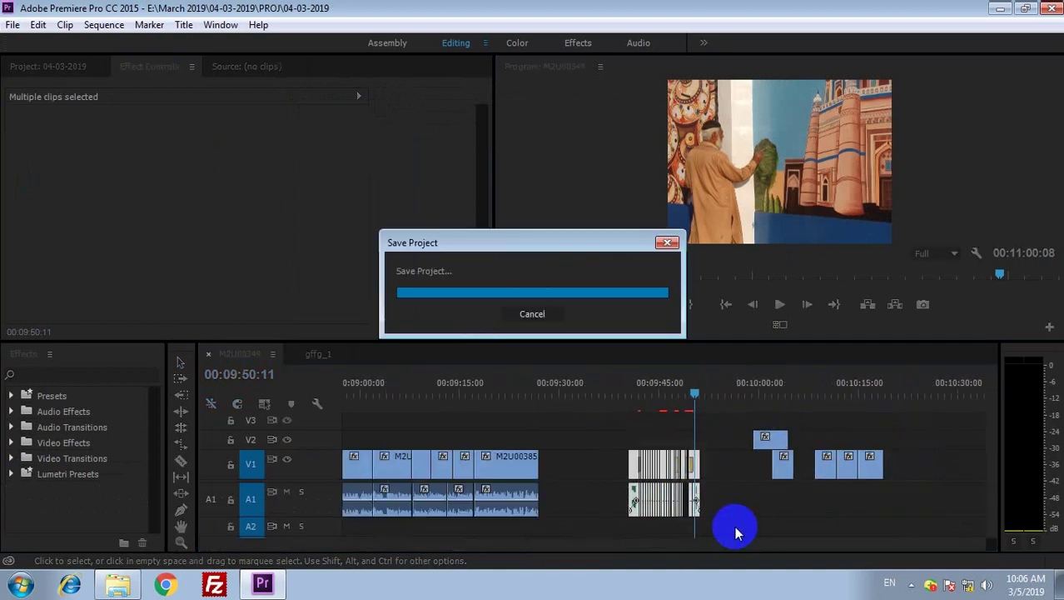
key(Delete)
Move the clip group at 00:08:00 earlier to about 00:07:41 and paste the montage at about 00:07:51, behind the group
key(minus)
key(minus)
key(minus)
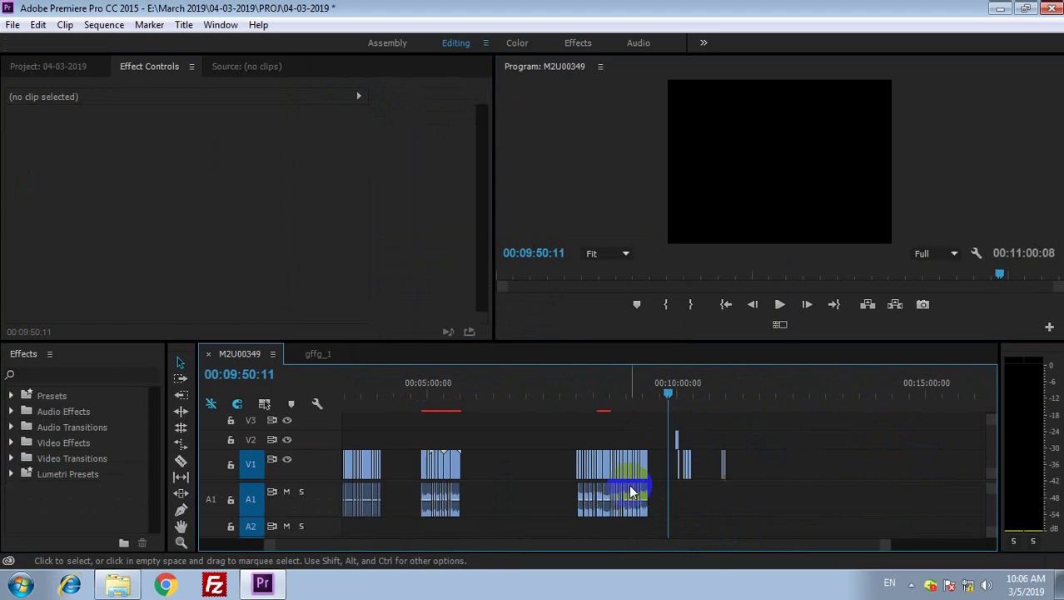
drag(576, 386, 567, 386)
key(equal)
key(equal)
key(equal)
key(equal)
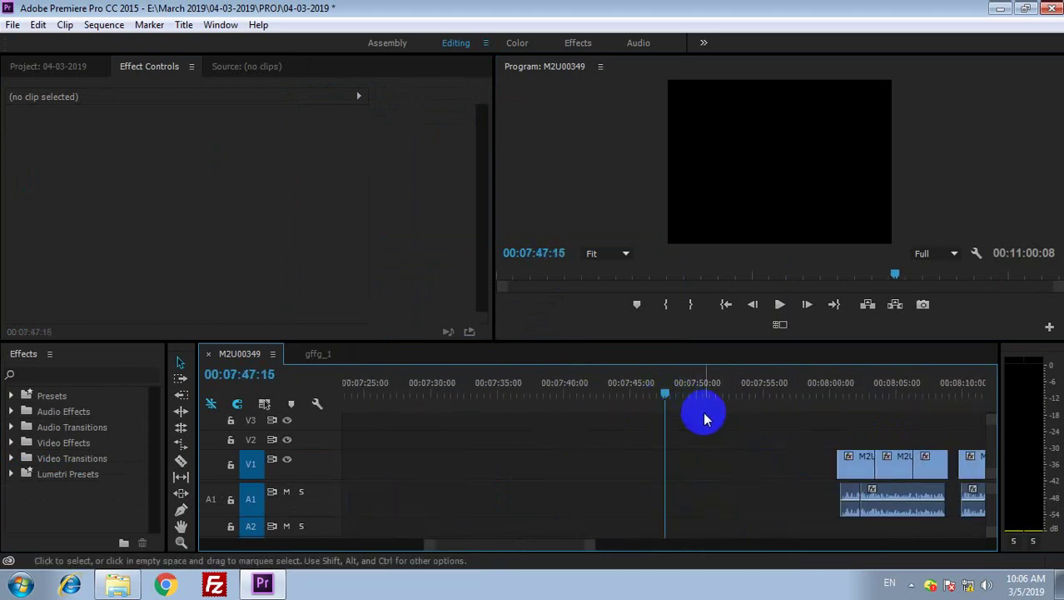
drag(767, 433, 660, 495)
click(715, 376)
key(ctrl+v)
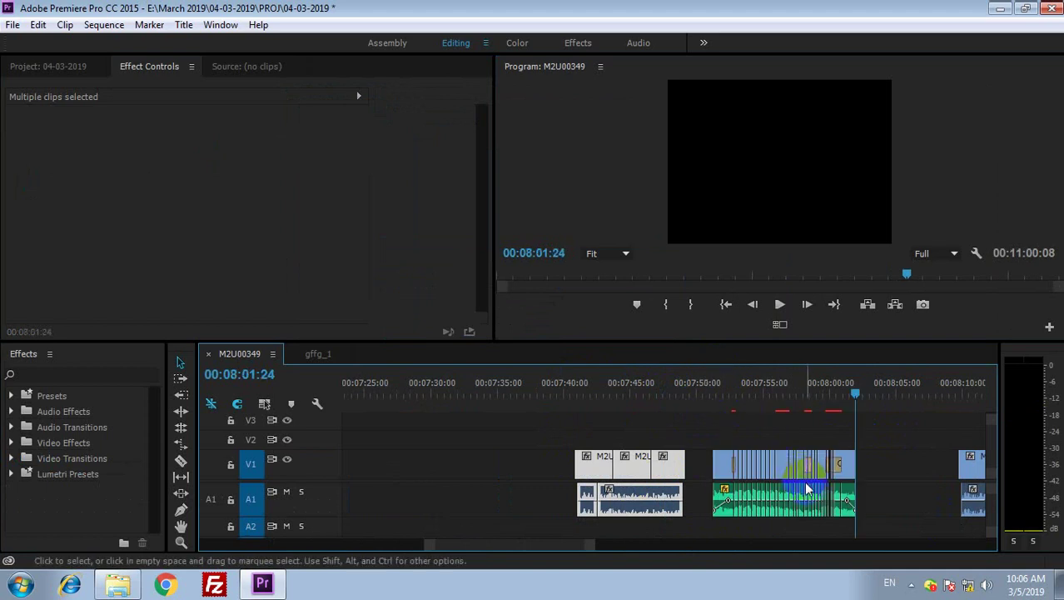
Close the gaps before and after the pasted montage and play the join at its start
click(699, 500)
key(Delete)
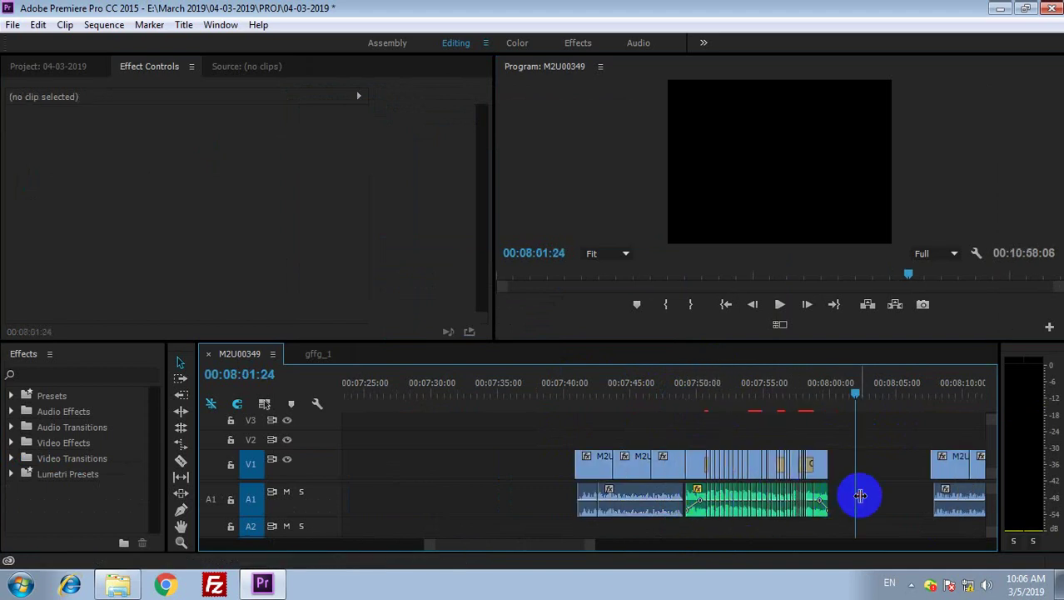
click(874, 504)
key(Delete)
click(814, 394)
click(673, 396)
key(space)
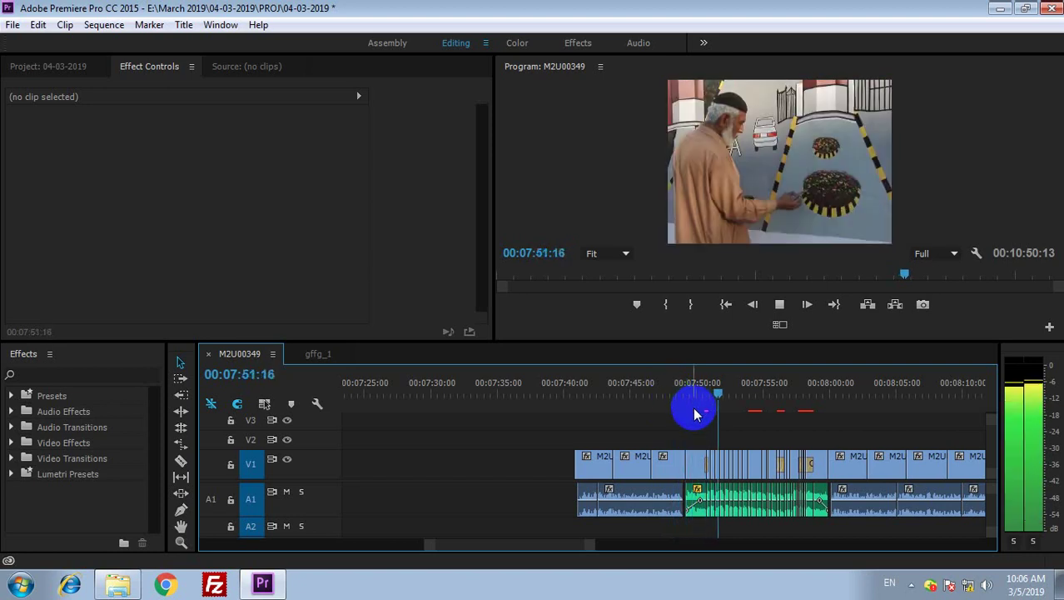
Trim the end of M2U00353.MPG to match its audio and close the gap before M2U00350.MPG
click(683, 395)
key(equal)
key(equal)
key(equal)
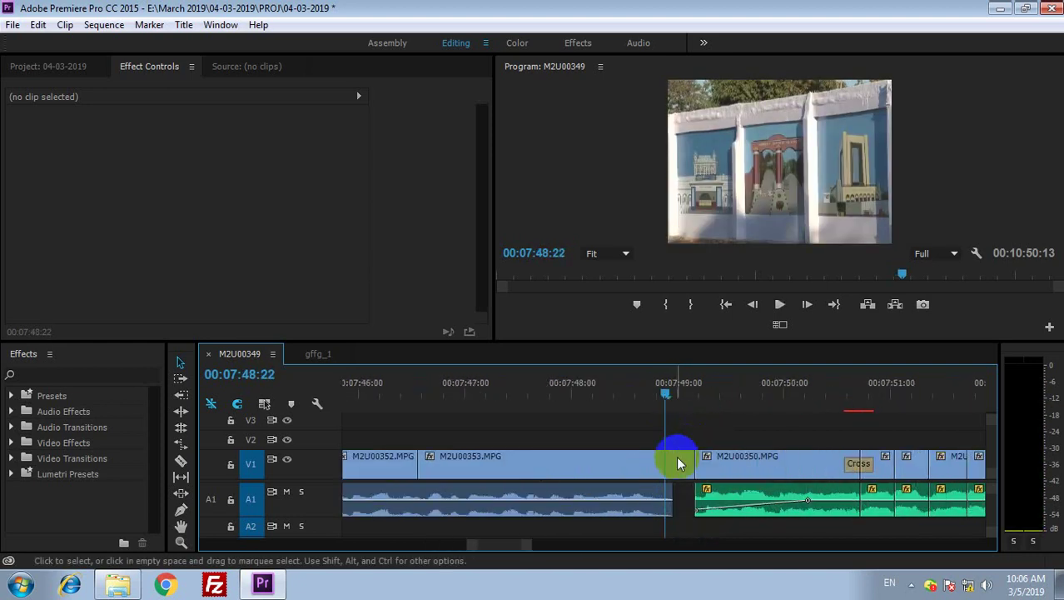
drag(690, 459, 670, 461)
click(686, 498)
key(Delete)
key(space)
Trim the start of M2U00416.MPG to match its audio and close the gap after M2U00371.MPG
key(minus)
key(minus)
key(minus)
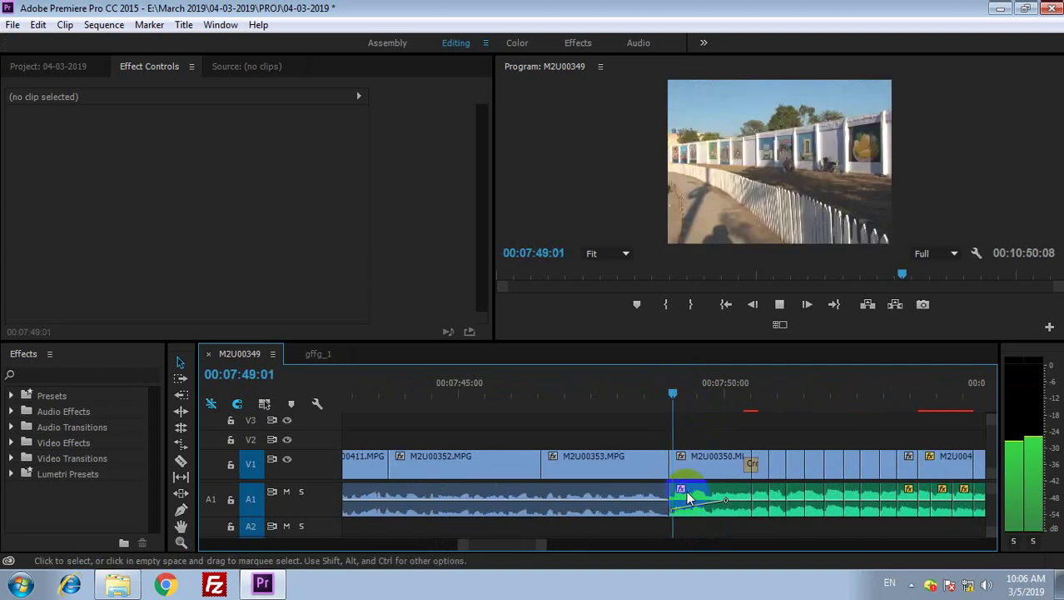
key(minus)
key(minus)
drag(694, 396, 702, 399)
key(equal)
key(equal)
key(equal)
key(equal)
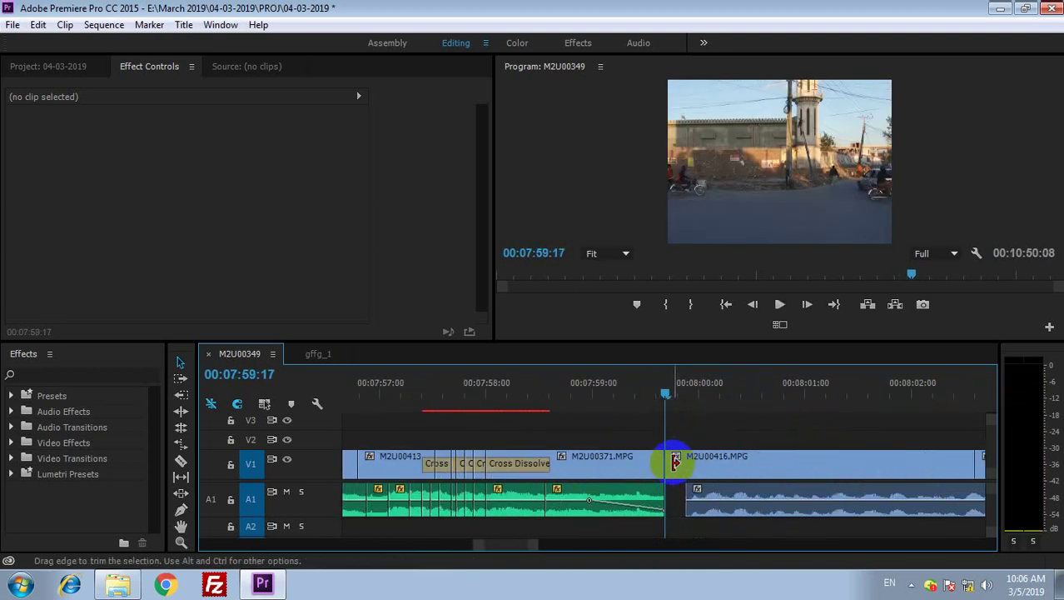
drag(689, 467, 681, 494)
Play the end of the montage and its join to the following clips, with the surrounding sequence in view
drag(579, 398, 542, 399)
key(space)
key(minus)
key(minus)
key(minus)
key(minus)
key(minus)
key(equal)
key(equal)
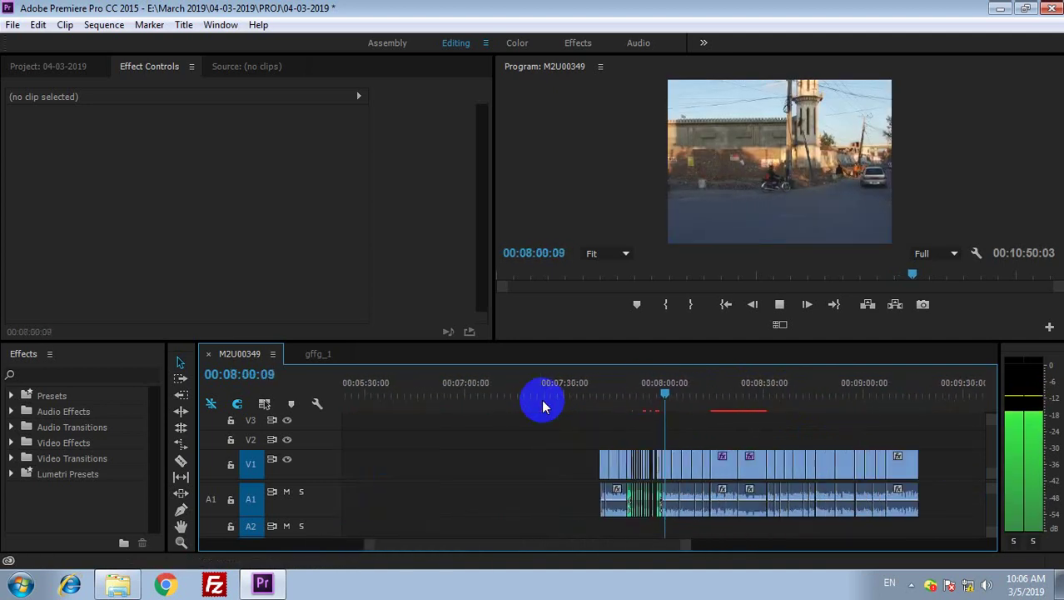
key(minus)
key(minus)
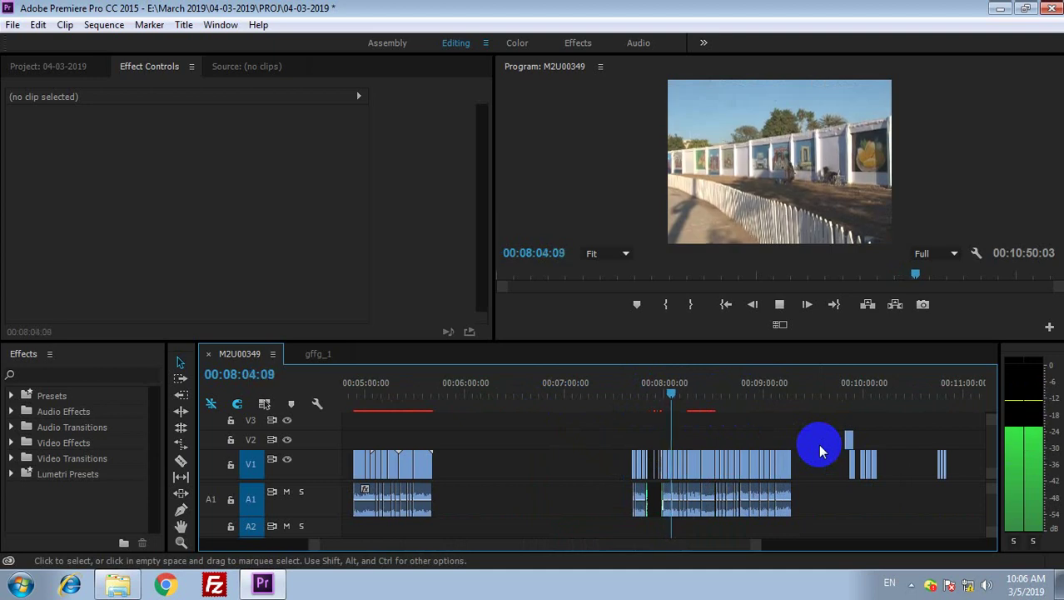
key(space)
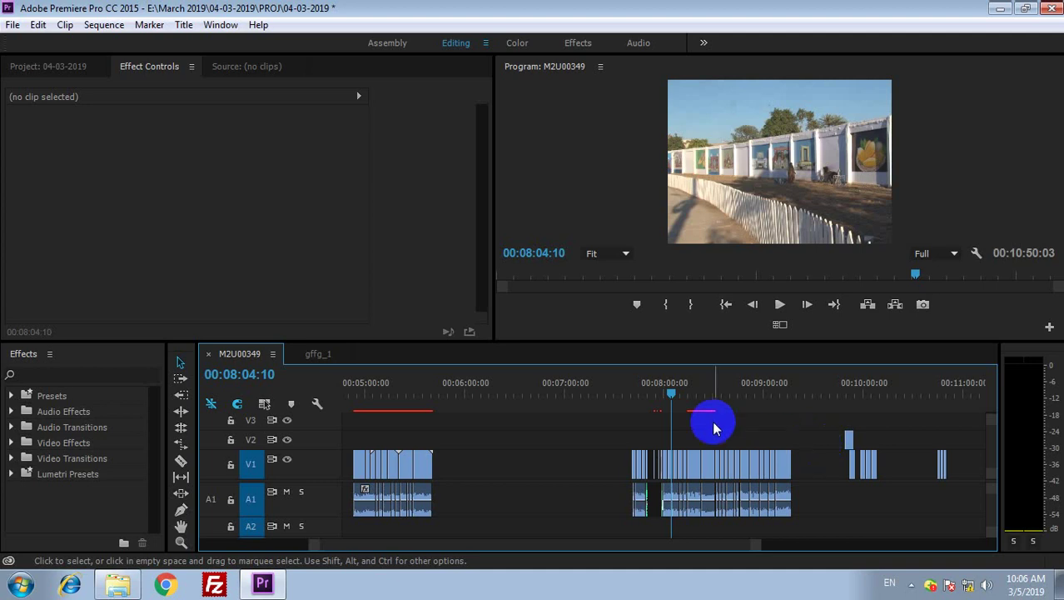
Scrub back through the placed montage from its end to about 00:07:50 and save the project
scroll(713, 425, up, 5)
click(603, 406)
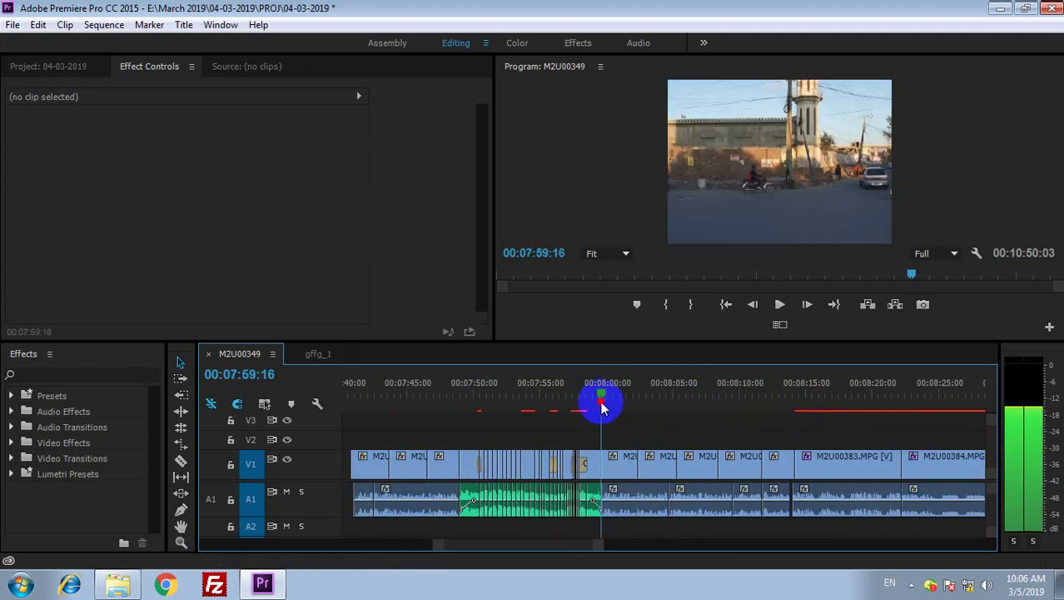
drag(603, 408, 485, 410)
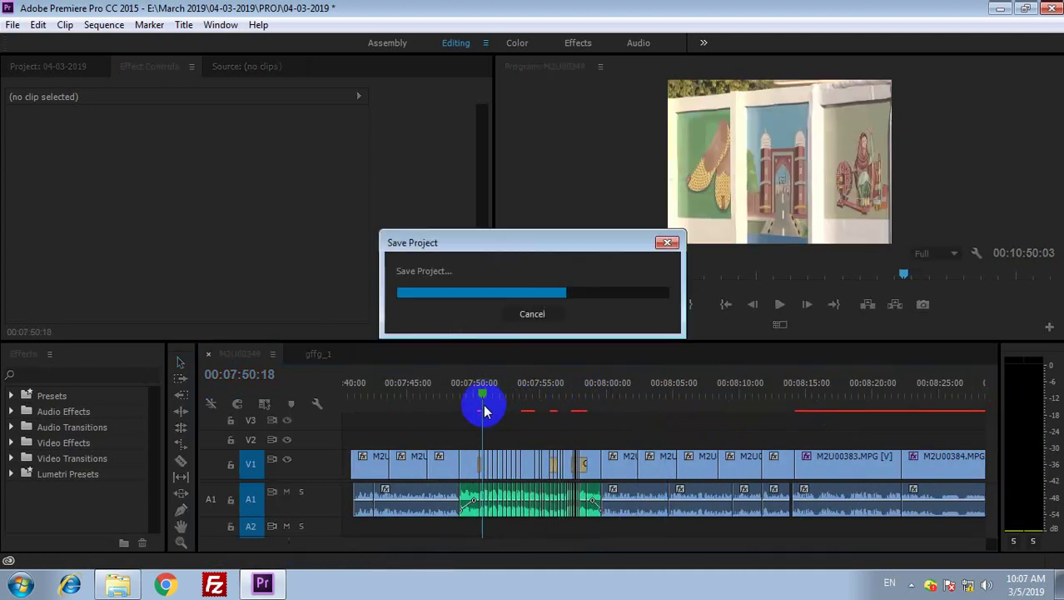
click(118, 583)
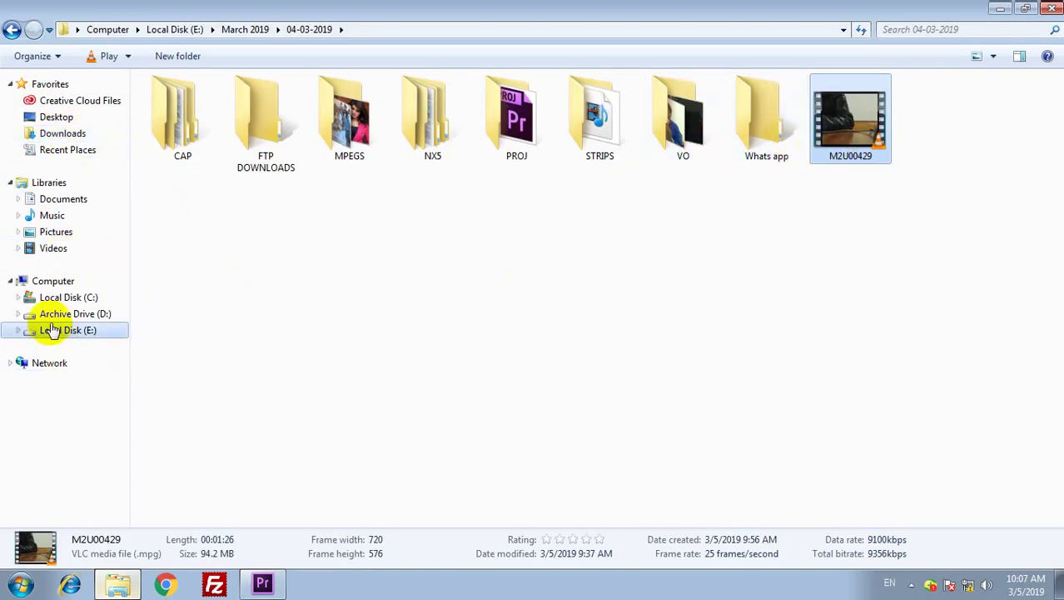
click(12, 30)
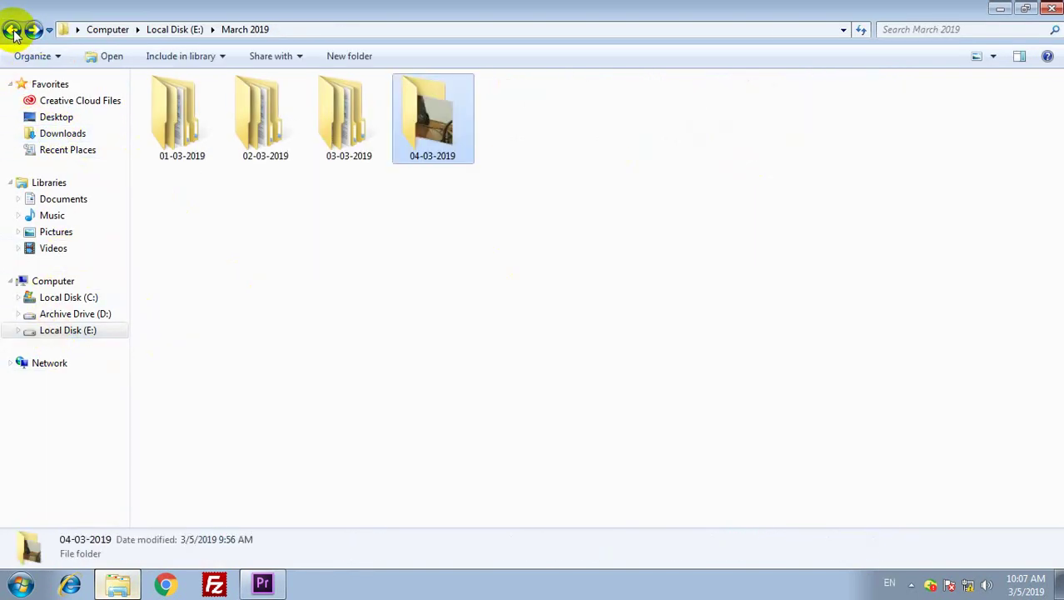
click(1000, 10)
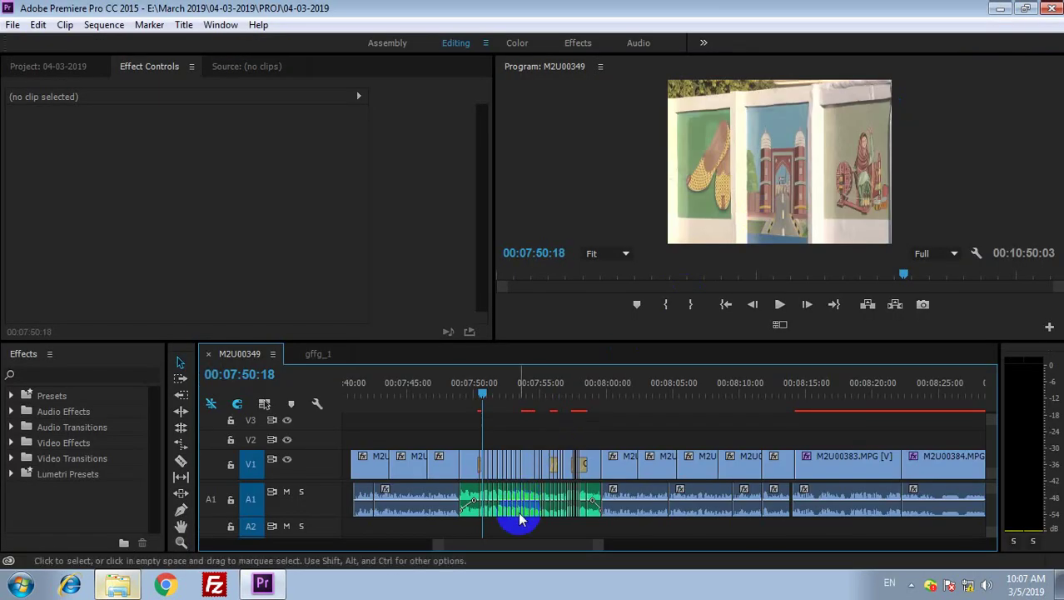
Save the project again and show the Windows desktop
key(ctrl+s)
key(super+d)
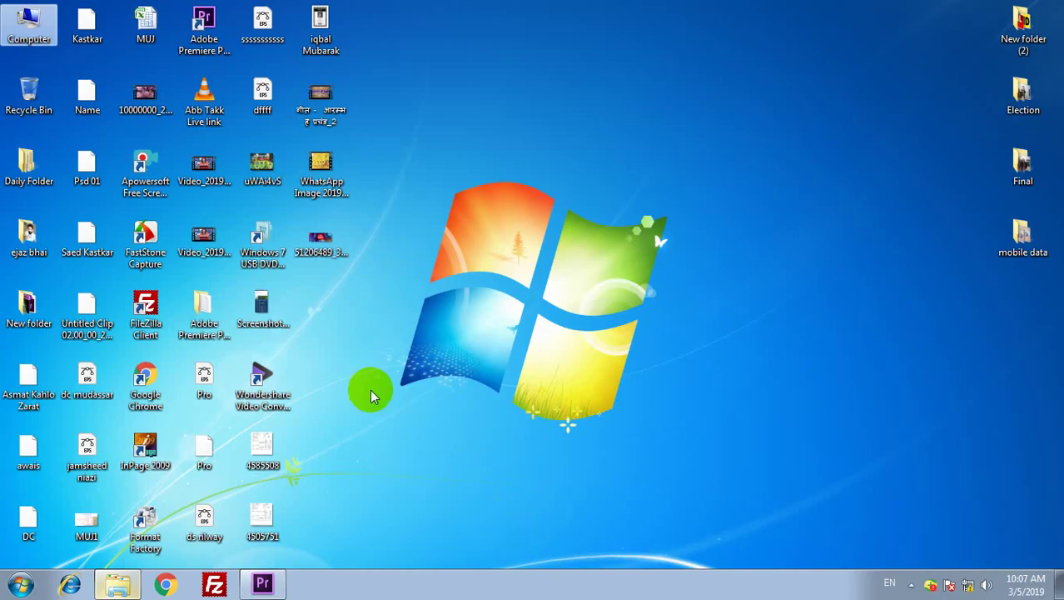